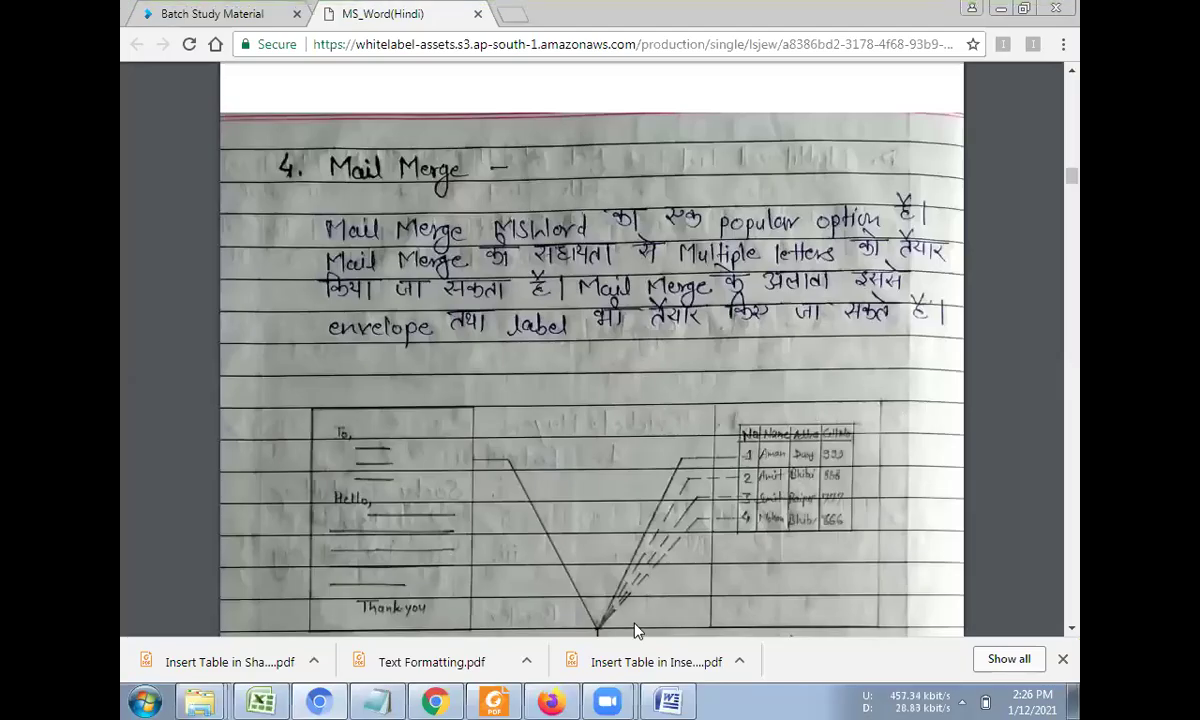
- Switch between Word, the PGDCA practical list PDF and the handwritten mail merge notes
click(665, 700)
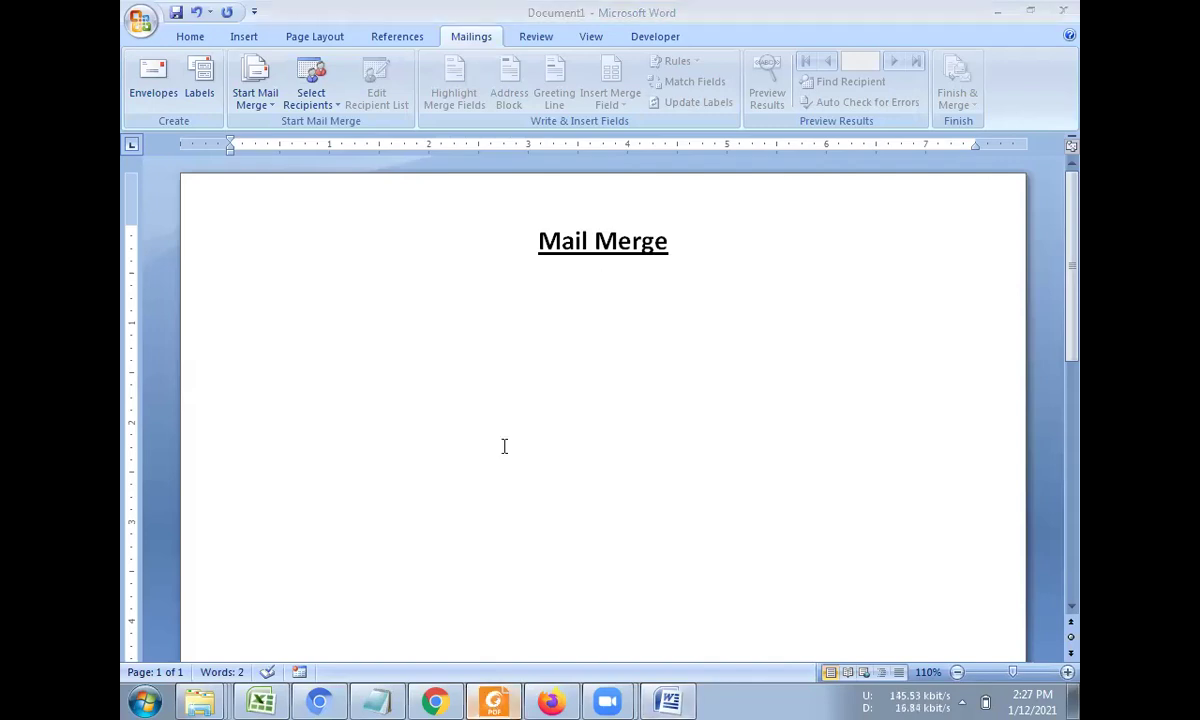
click(490, 700)
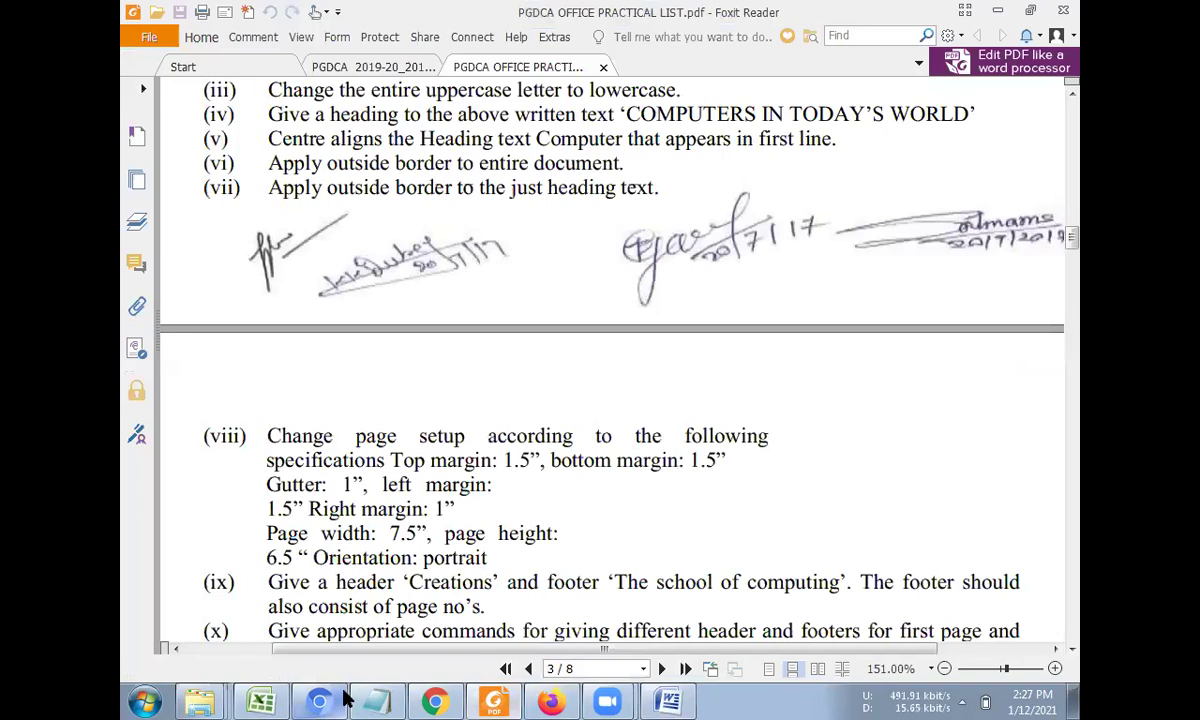
click(319, 700)
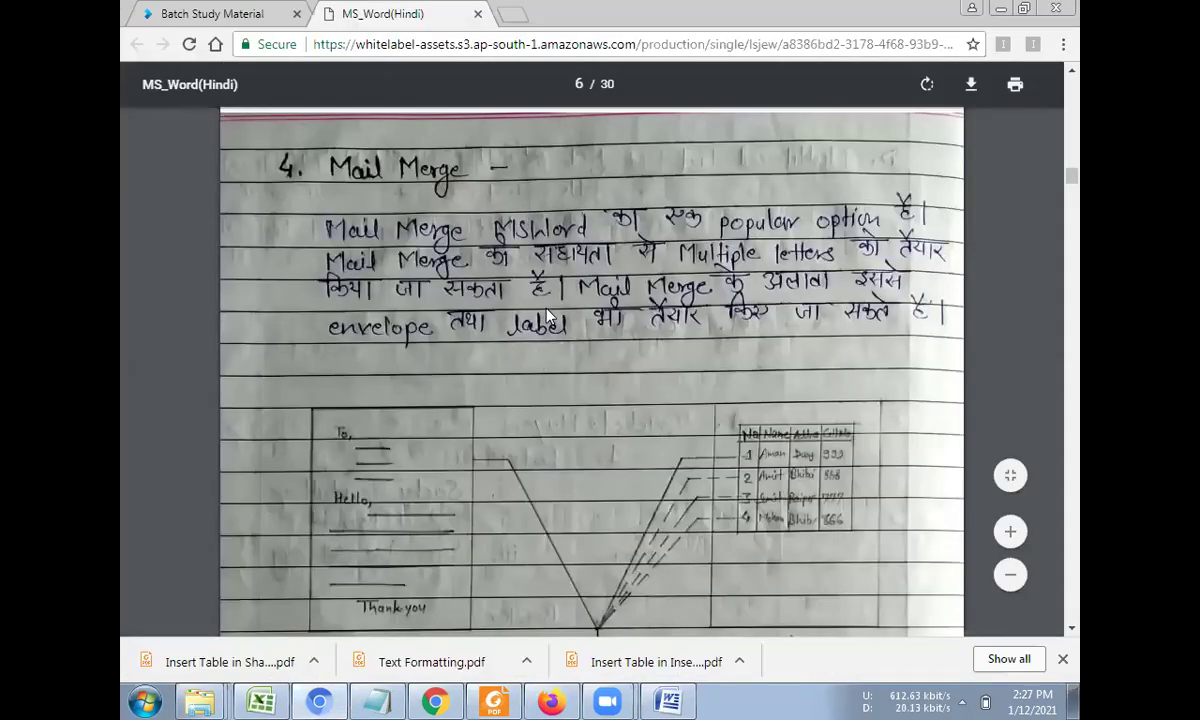
scroll(560, 353, down, 2)
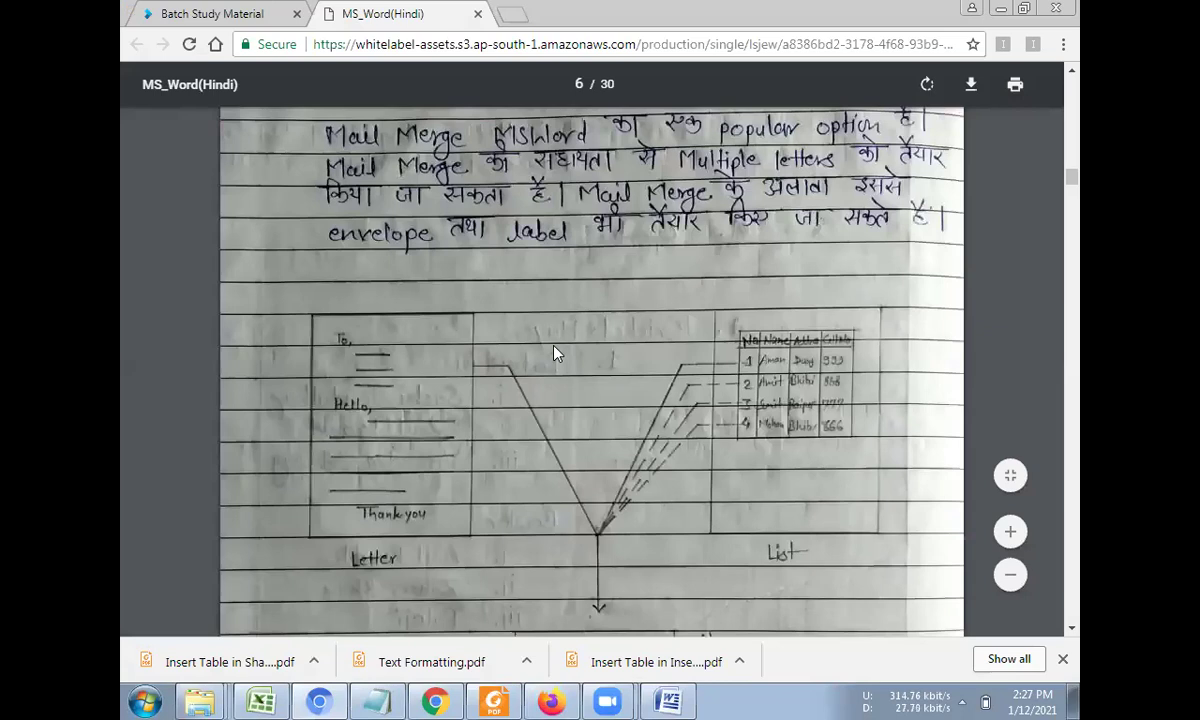
scroll(350, 189, up, 2)
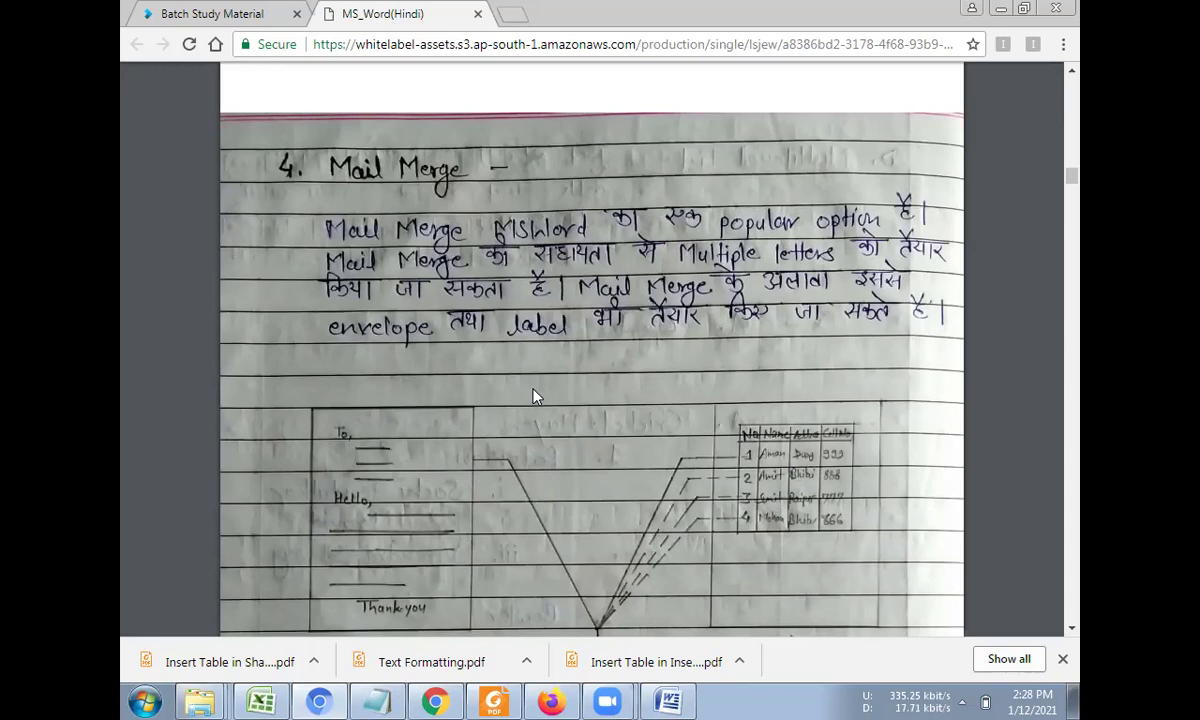
- Scroll the notes to the Letter-and-List diagram and 1st Page box, then return to Word
scroll(525, 390, down, 2)
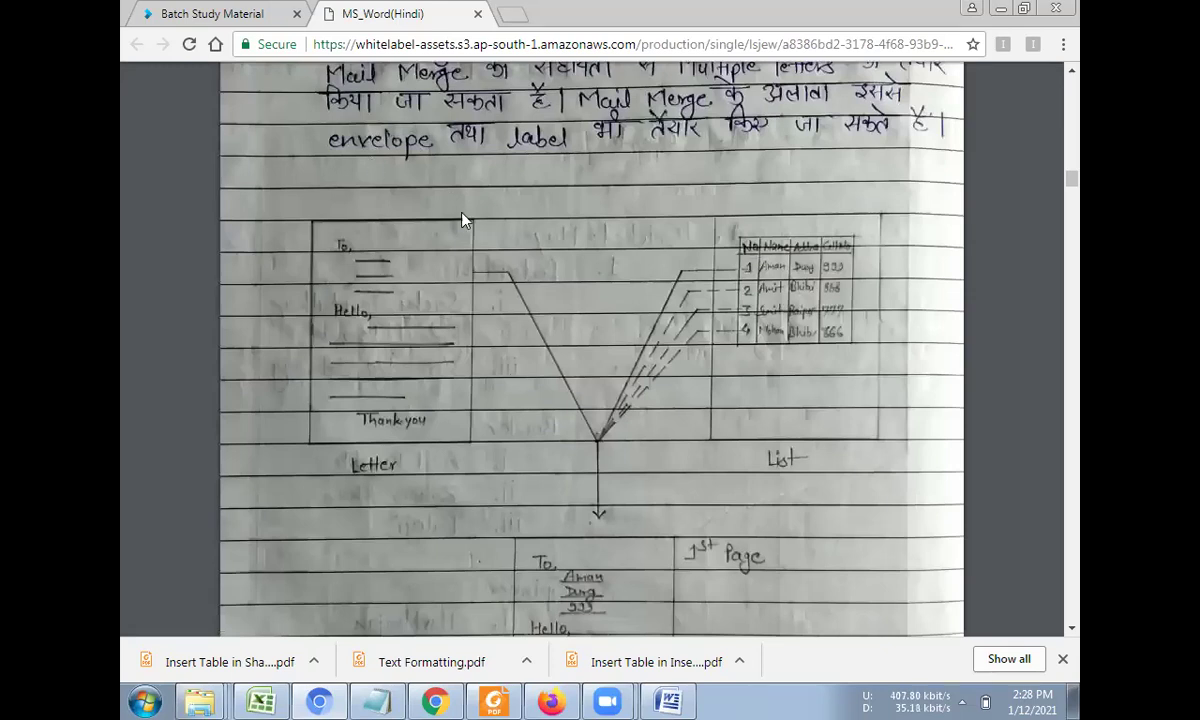
scroll(472, 230, down, 2)
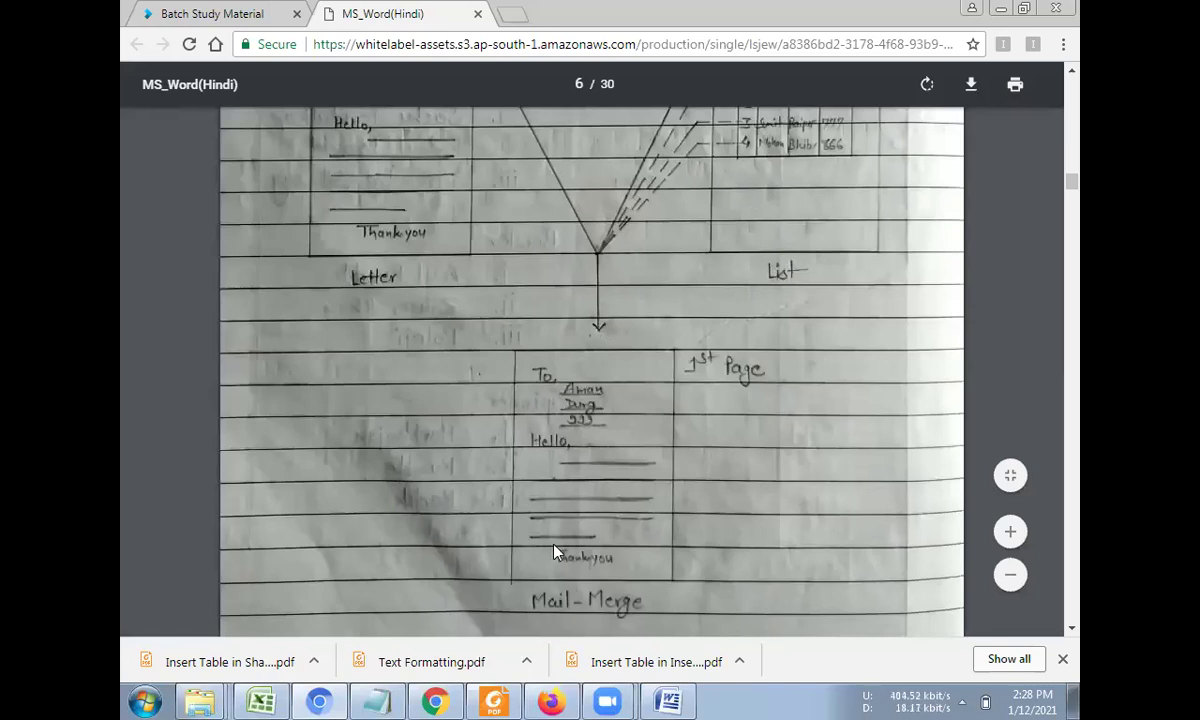
scroll(700, 530, up, 1)
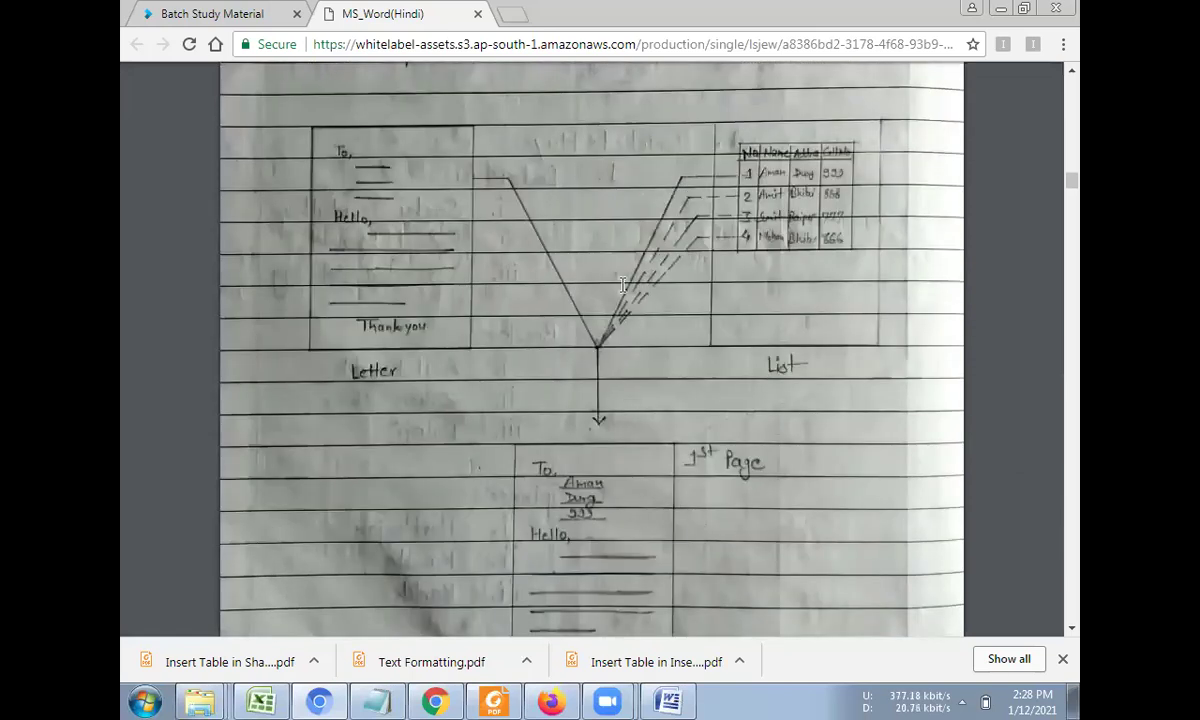
key(alt+Tab)
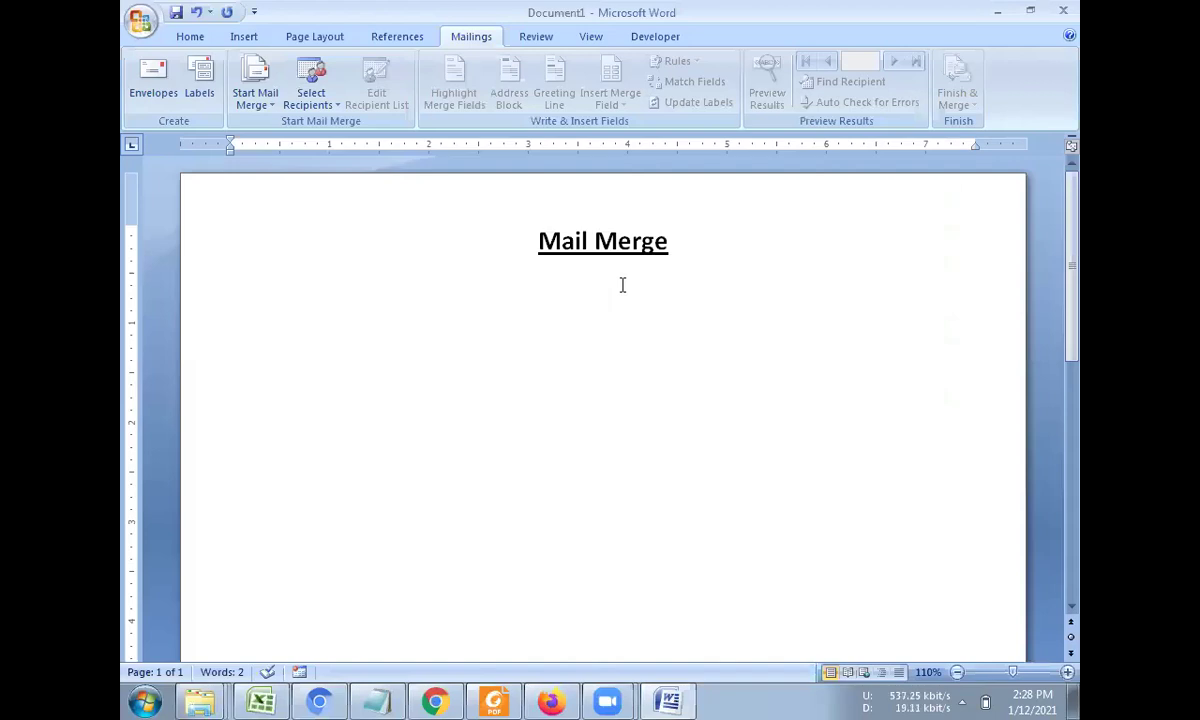
- Replace the 'Mail Merge' title with 'Admit Card' and start a non-underlined line below it
drag(555, 260, 684, 250)
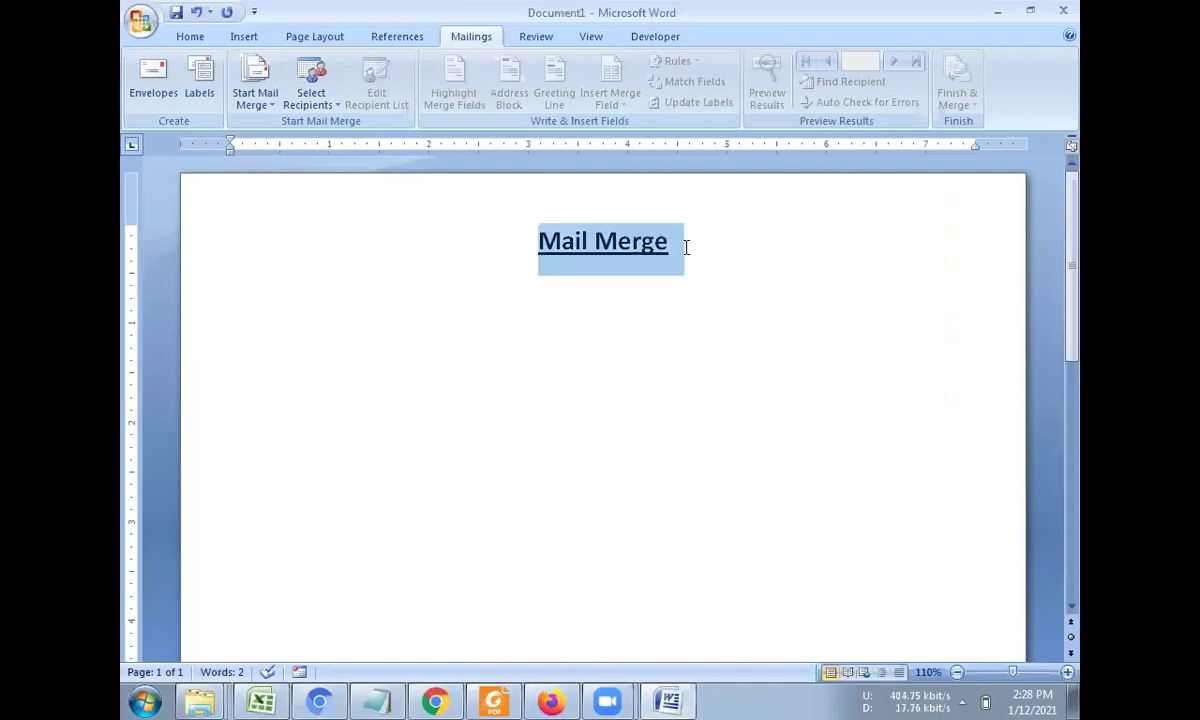
text(A)
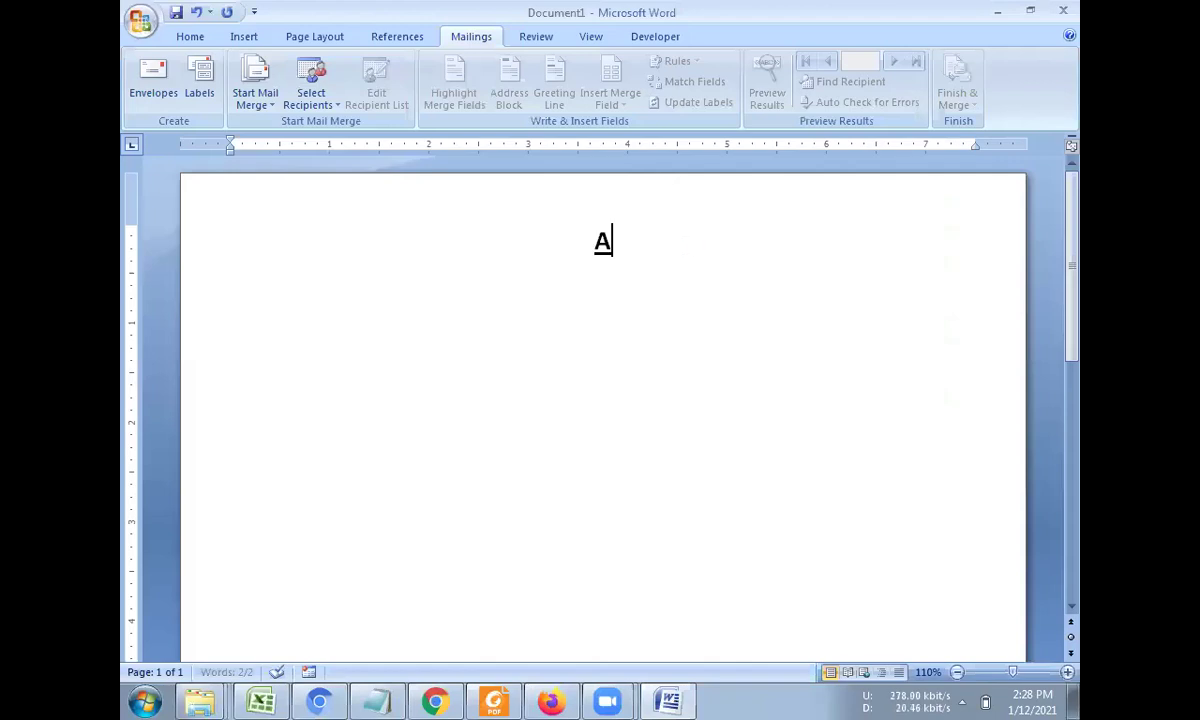
text(dmit Card)
key(Return)
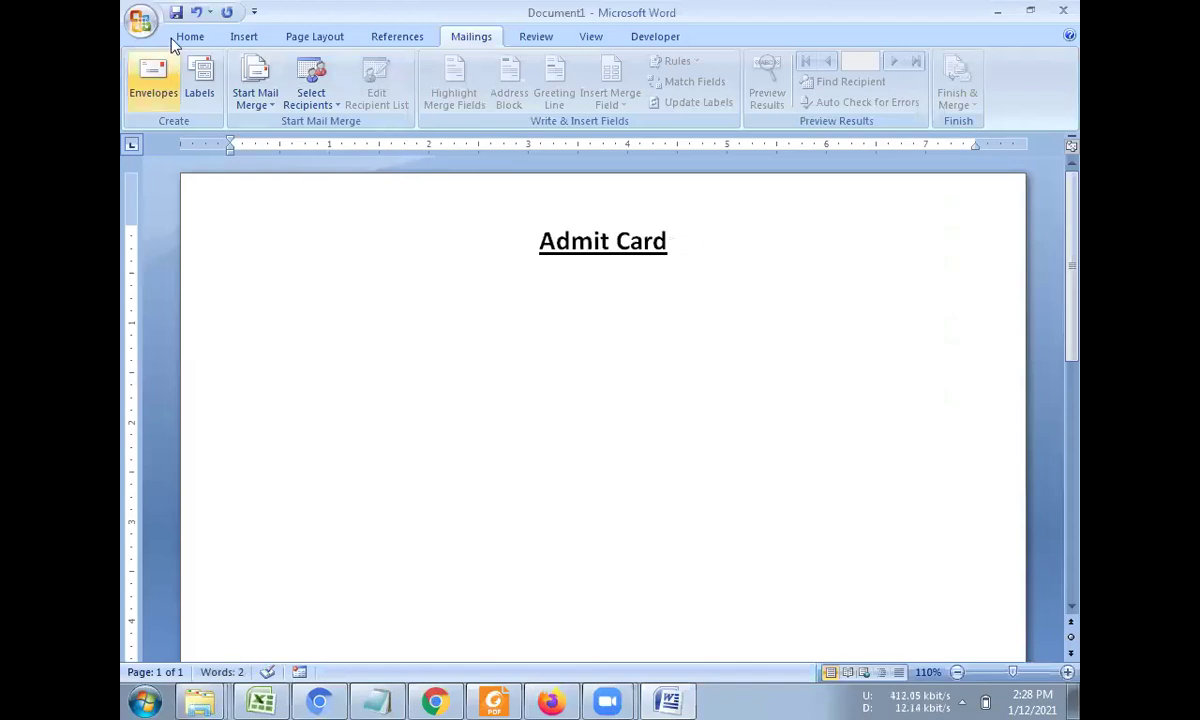
click(190, 36)
click(256, 95)
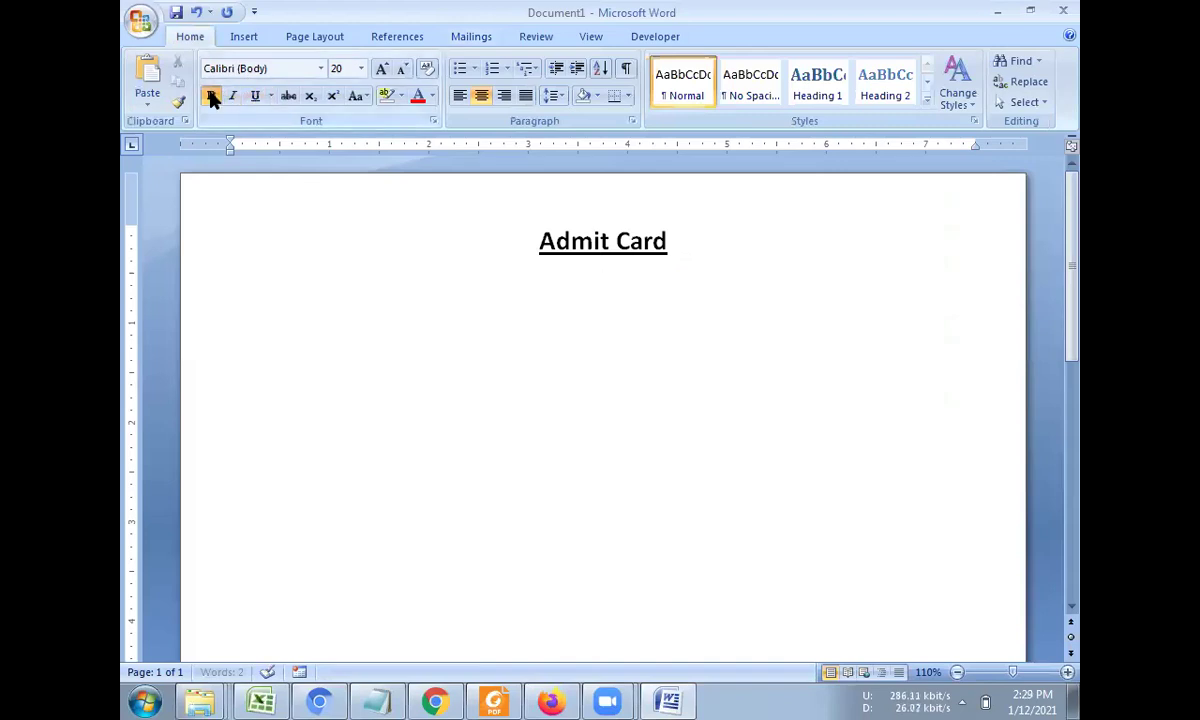
- Type left-aligned 'Student Name:', 'Roll No:' and 'Class:' lines under the heading
click(459, 95)
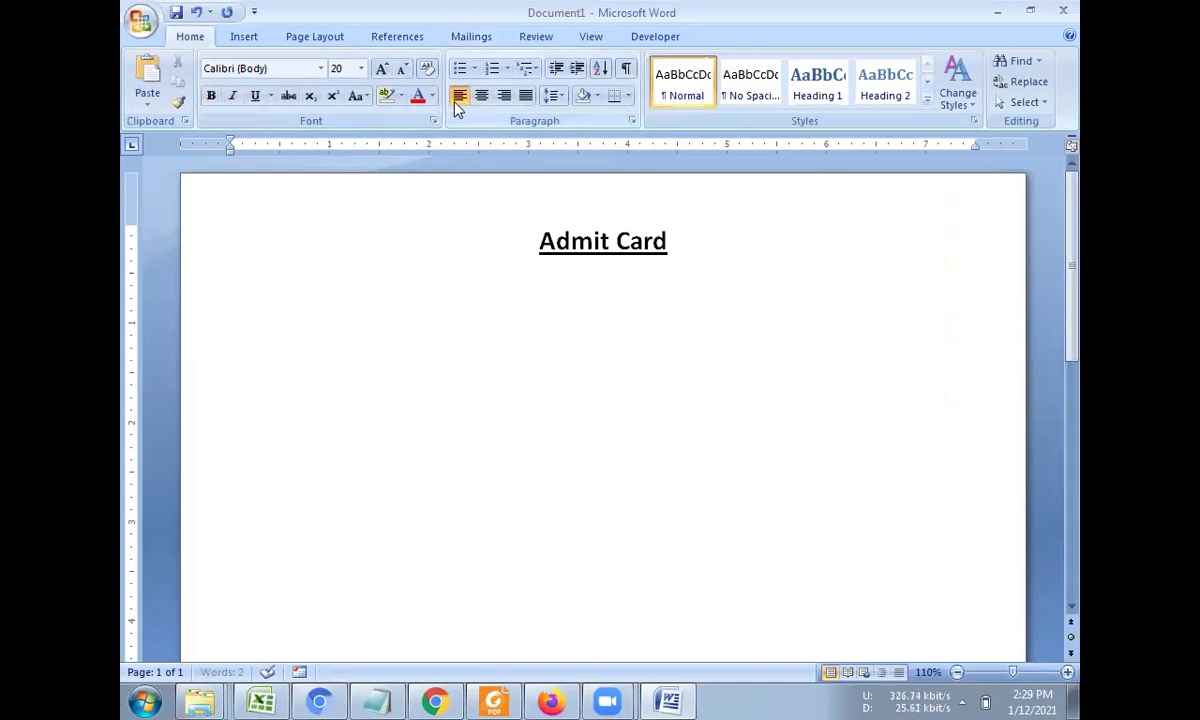
text(Student )
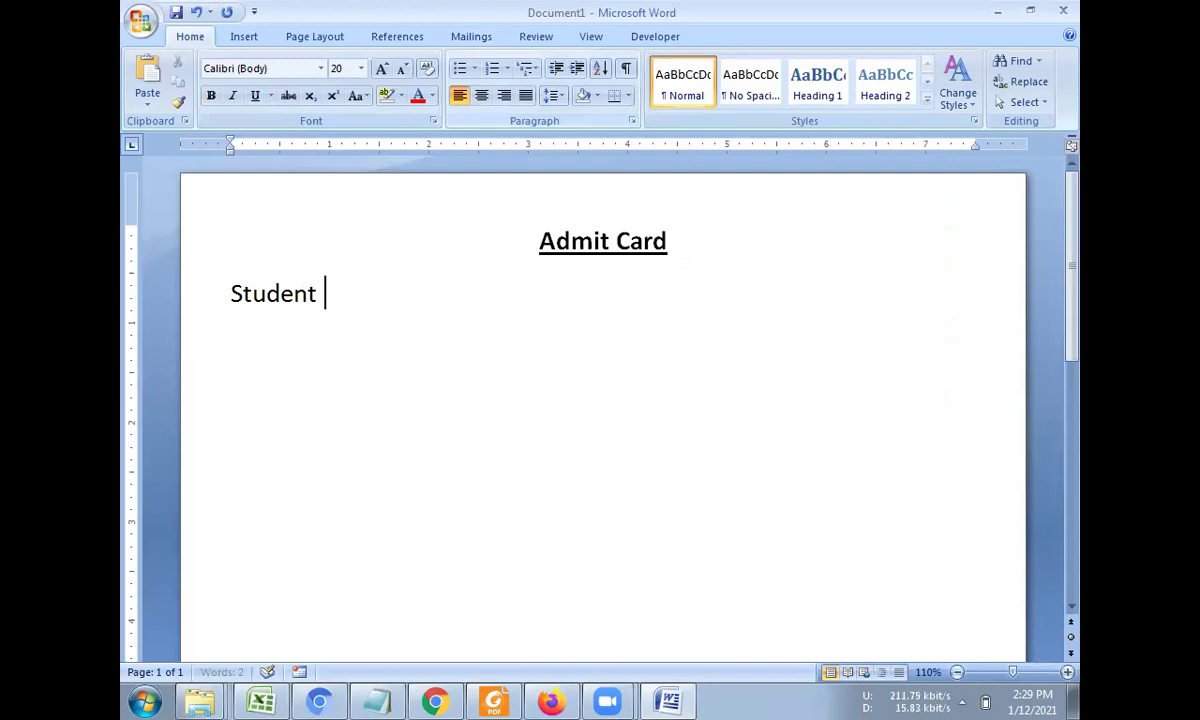
text(Name:)
key(Return)
text(Roll No:)
key(Return)
text(Class:)
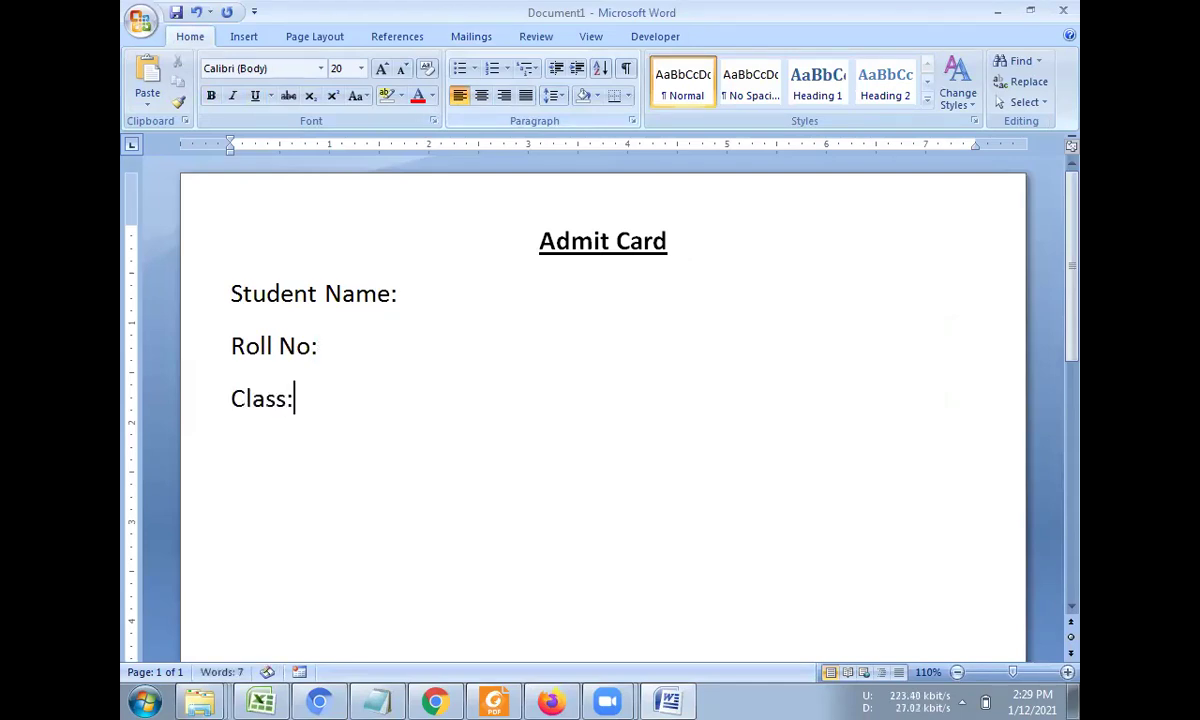
- Insert a tab before each label's colon so the three colons line up
click(391, 293)
key(Tab)
click(313, 345)
key(Tab)
key(Tab)
key(Tab)
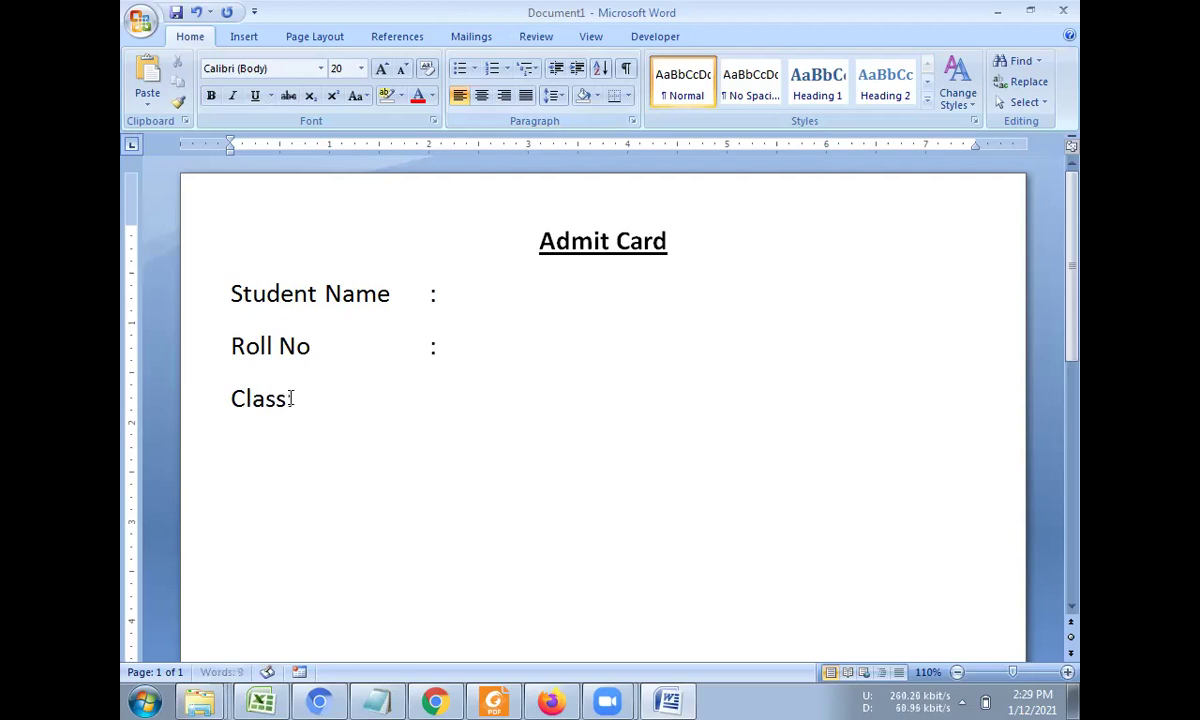
click(289, 399)
key(Tab)
key(Tab)
key(Tab)
- Generate sample paragraphs below the Class line with =rand(3,2)
click(459, 399)
key(Return)
key(Return)
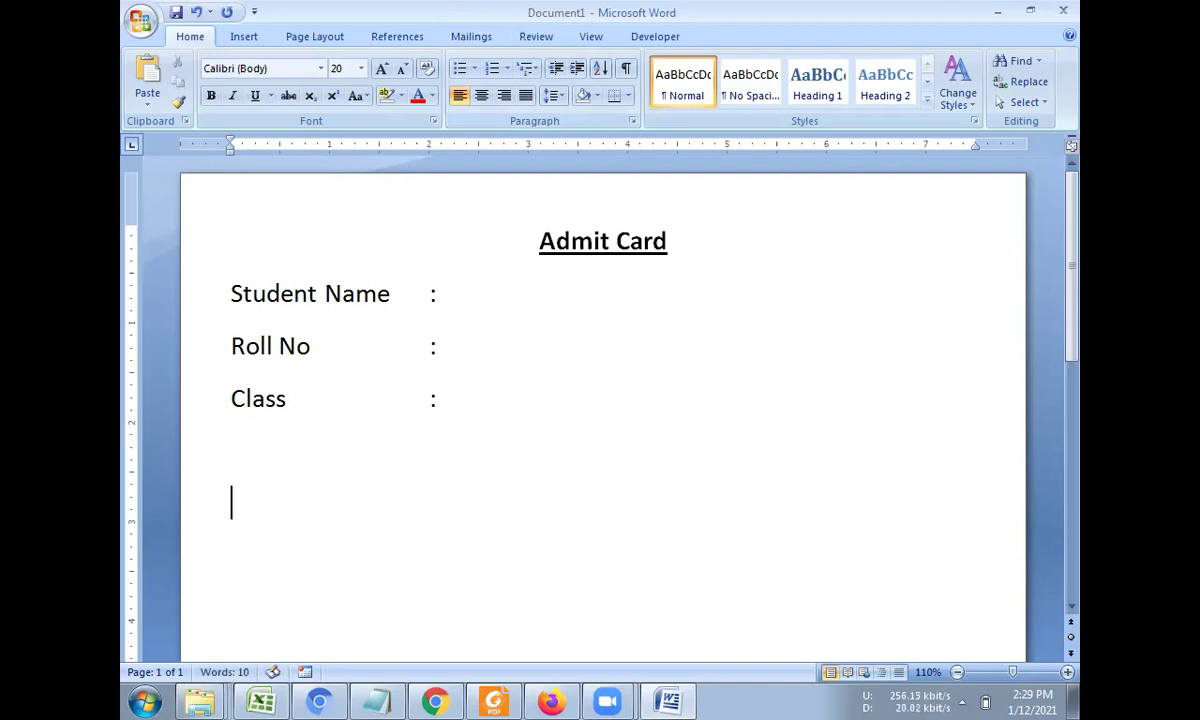
text(=rand())
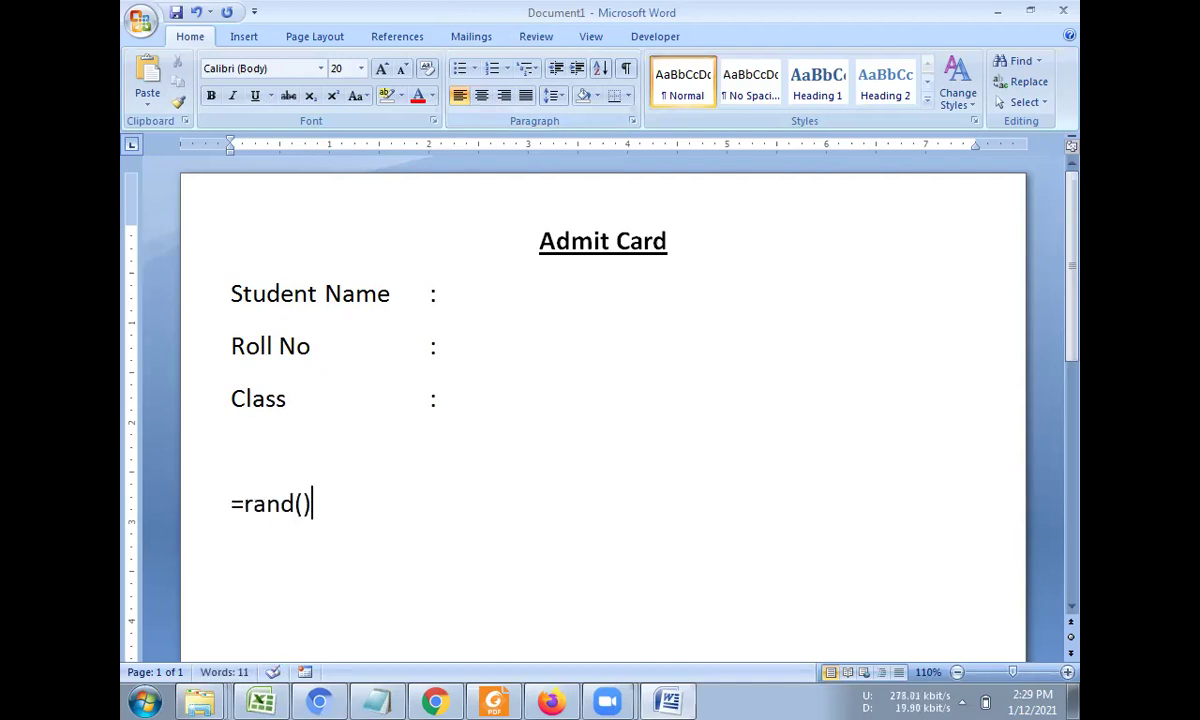
key(Left)
text(3,3)
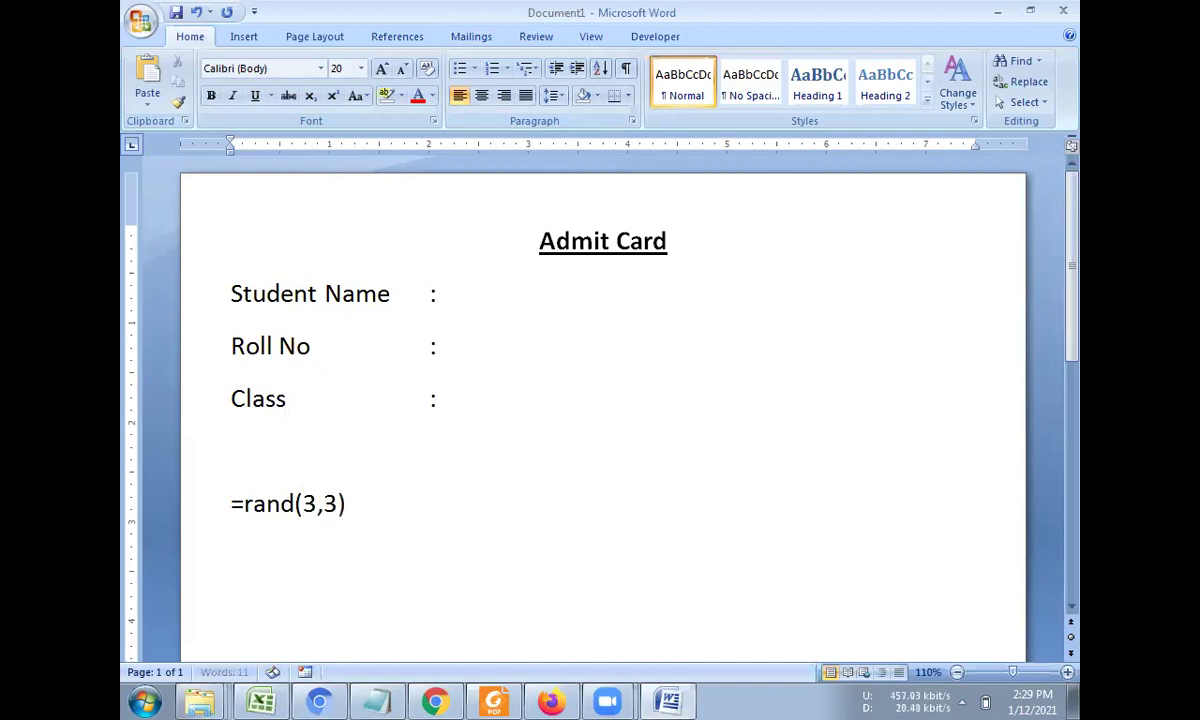
key(BackSpace)
text(2)
key(Return)
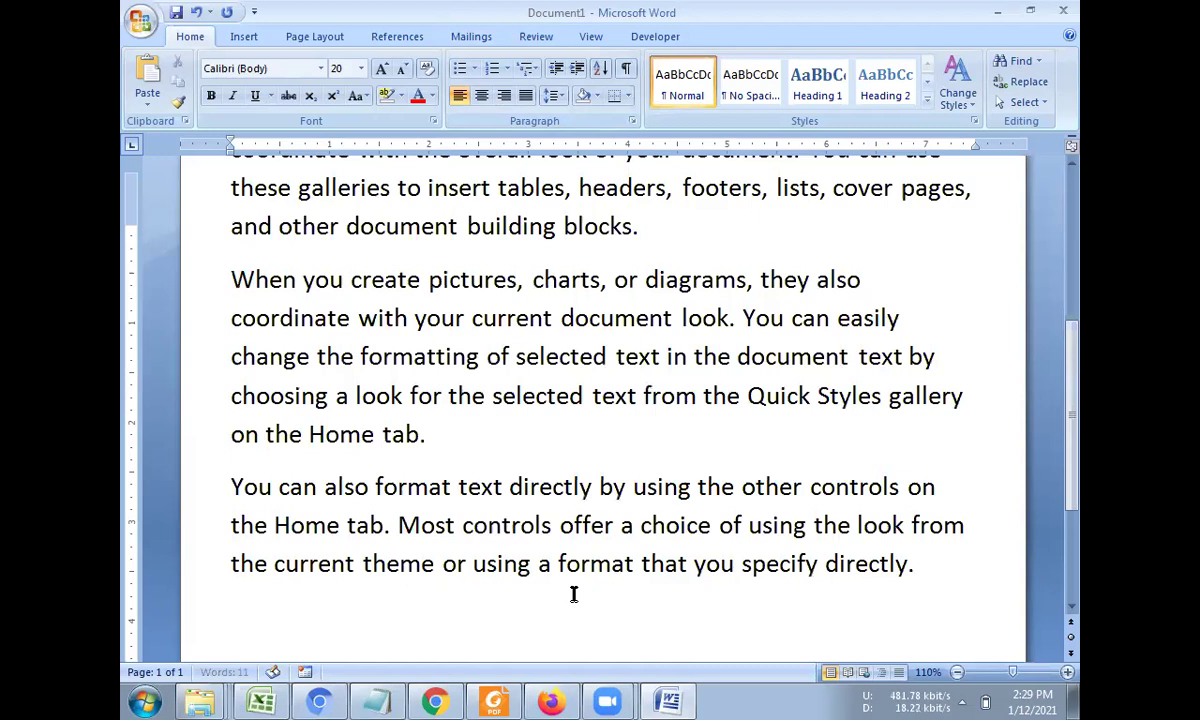
- Delete everything from the second sample paragraph to the end, plus the stray full stop
scroll(515, 436, up, 2)
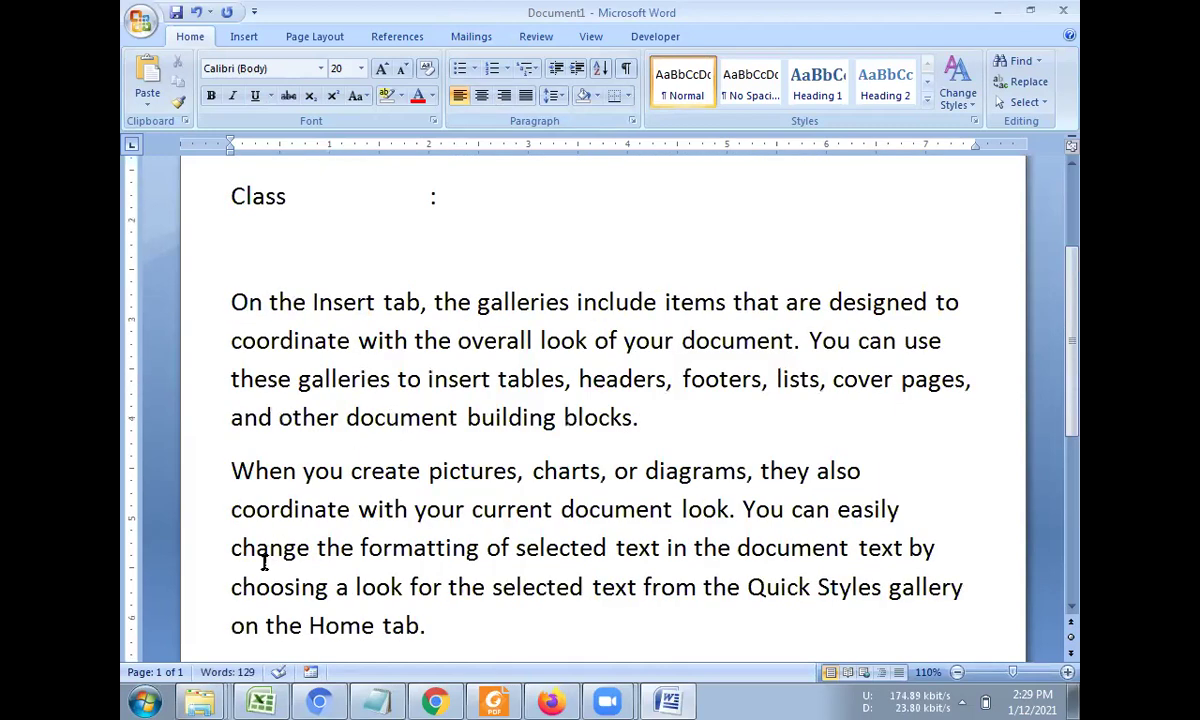
click(232, 470)
key(ctrl+shift+End)
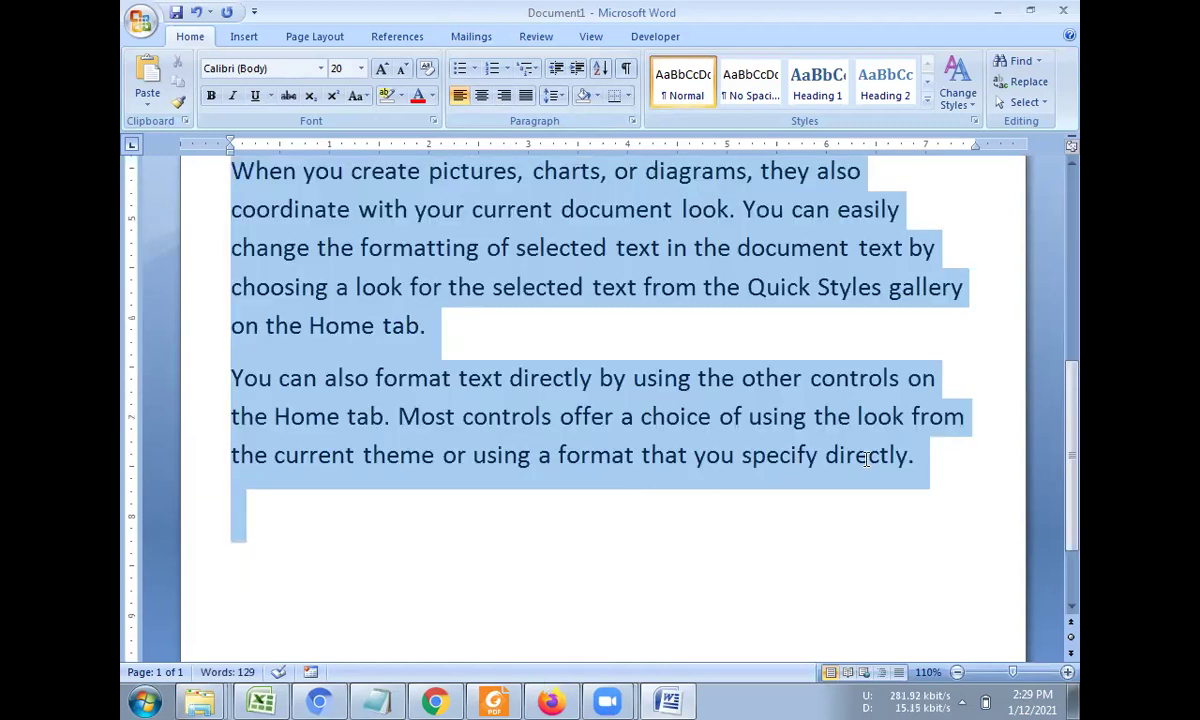
key(Delete)
scroll(700, 465, up, 4)
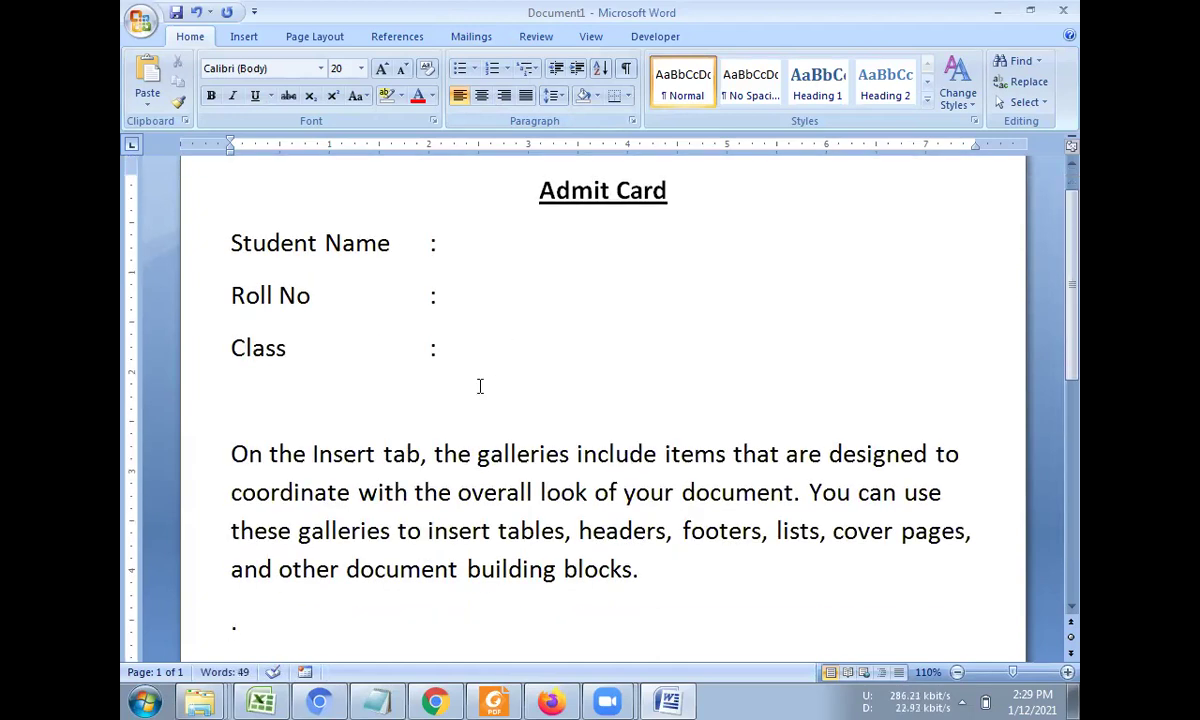
key(BackSpace)
- Add the closing line 'From Sai college bhilai' on a new line
key(Return)
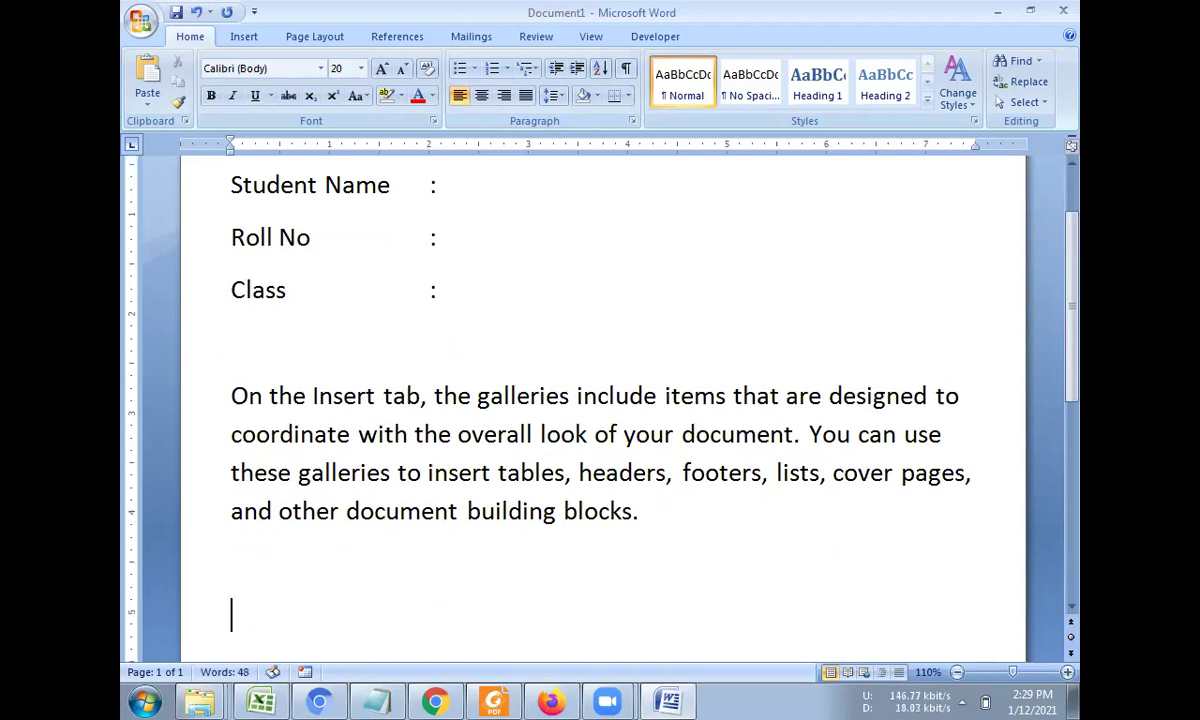
text(From]]])
key(BackSpace)
key(BackSpace)
key(BackSpace)
key(BackSpace)
key(BackSpace)
key(BackSpace)
text(From Sai co)
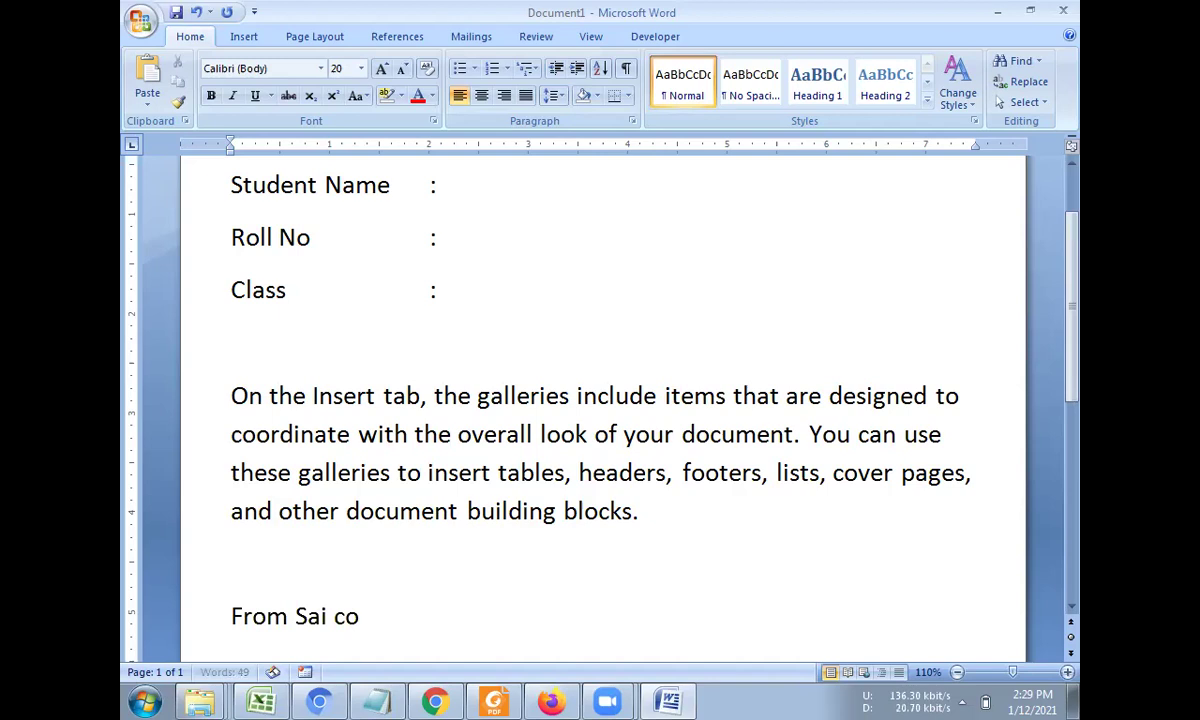
text(llege bhilai)
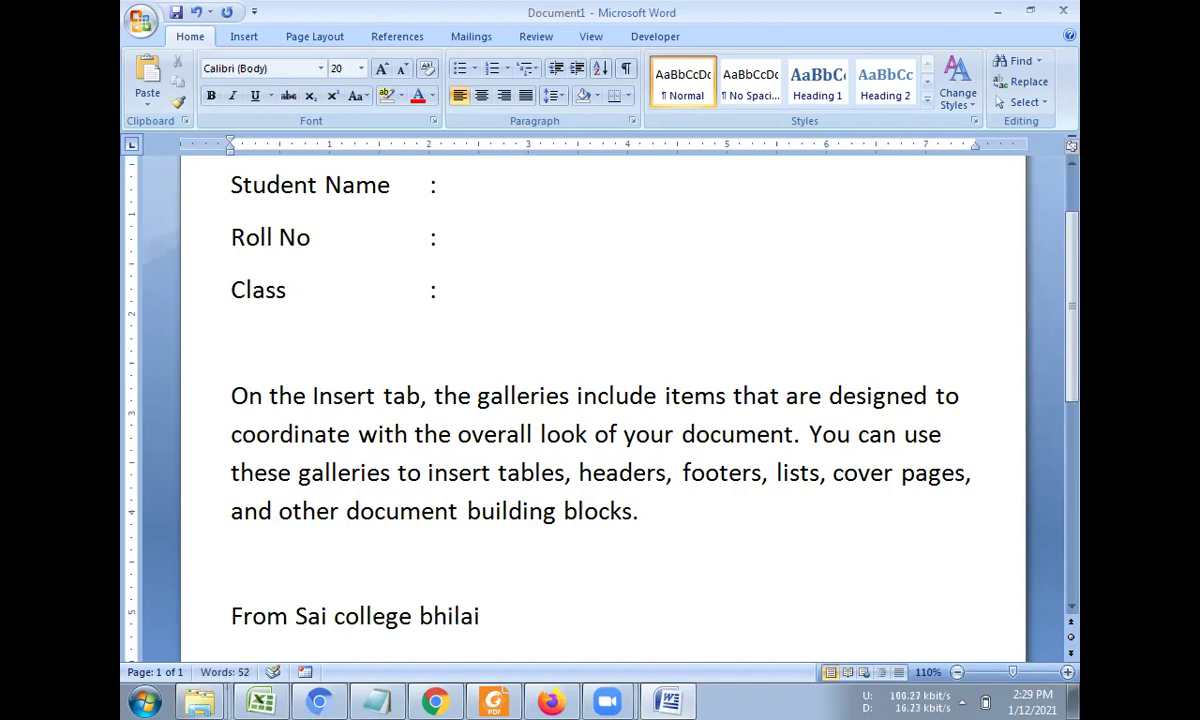
scroll(603, 516, up, 2)
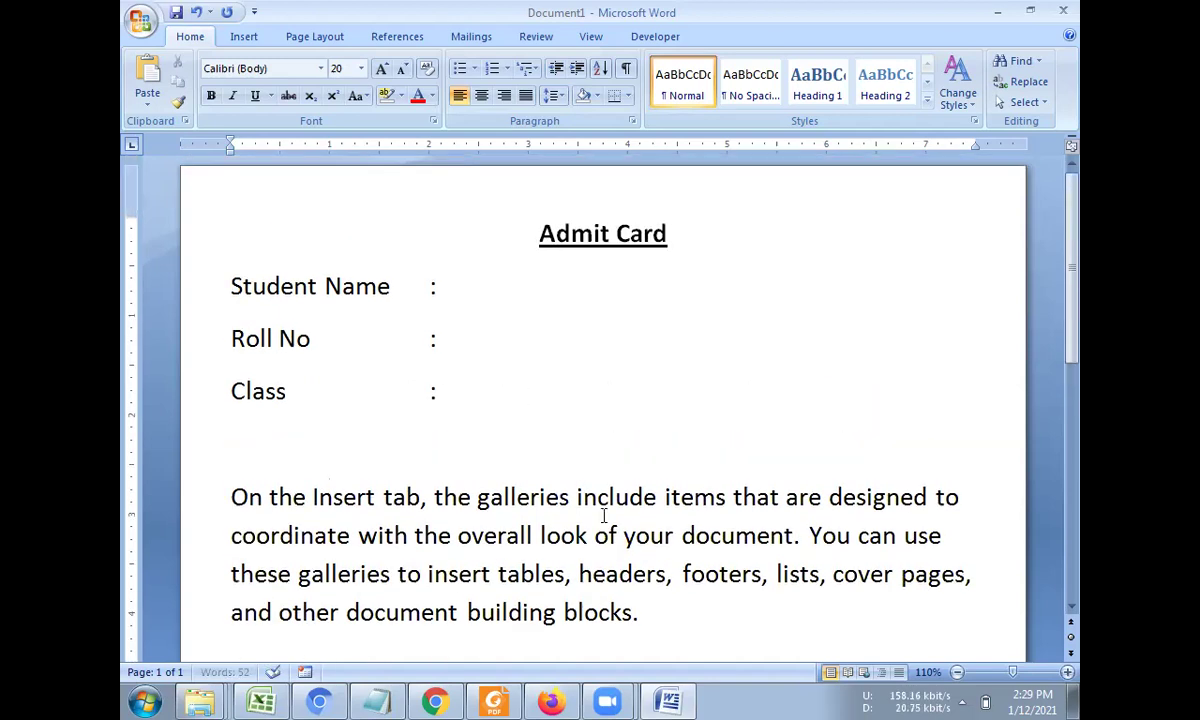
ctrl+scroll(924, 635, down, 1)
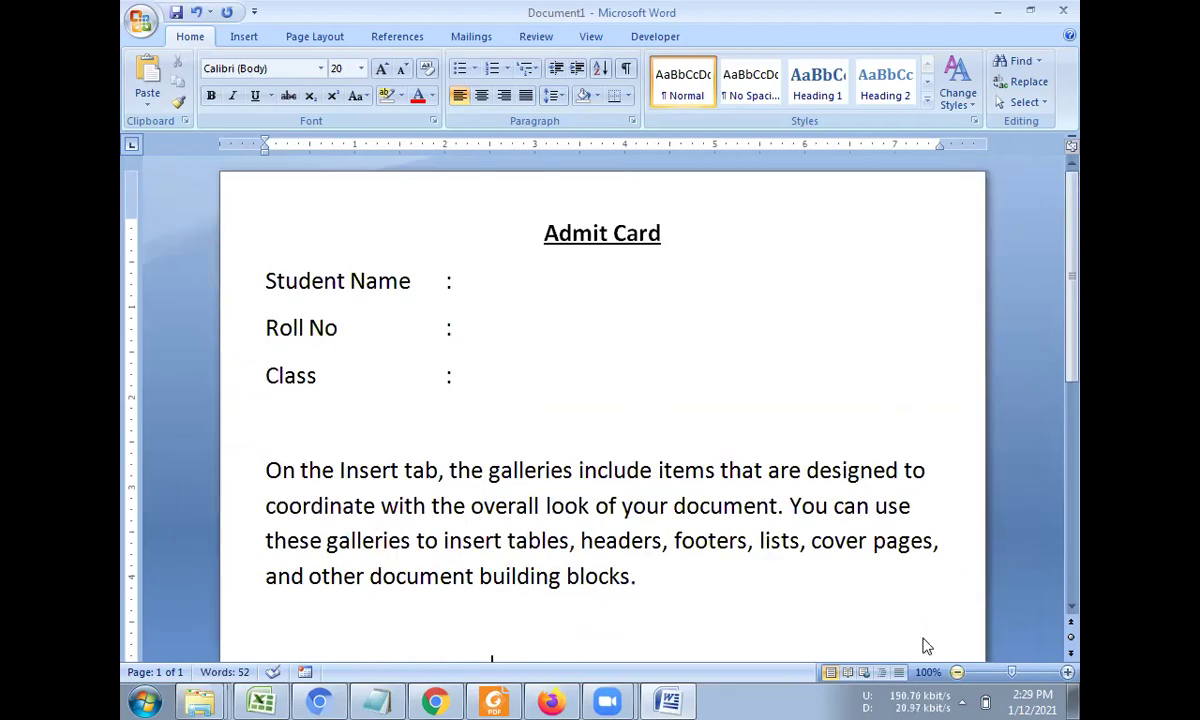
ctrl+scroll(924, 645, down, 3)
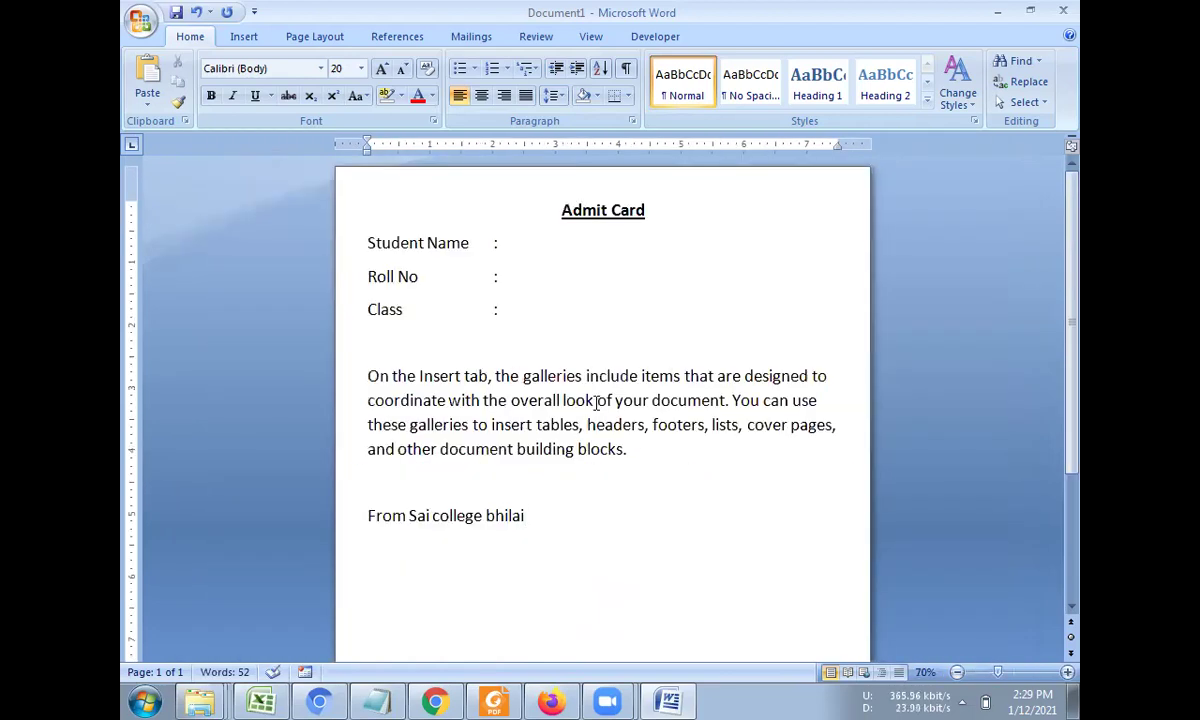
click(505, 246)
drag(498, 274, 587, 276)
click(505, 309)
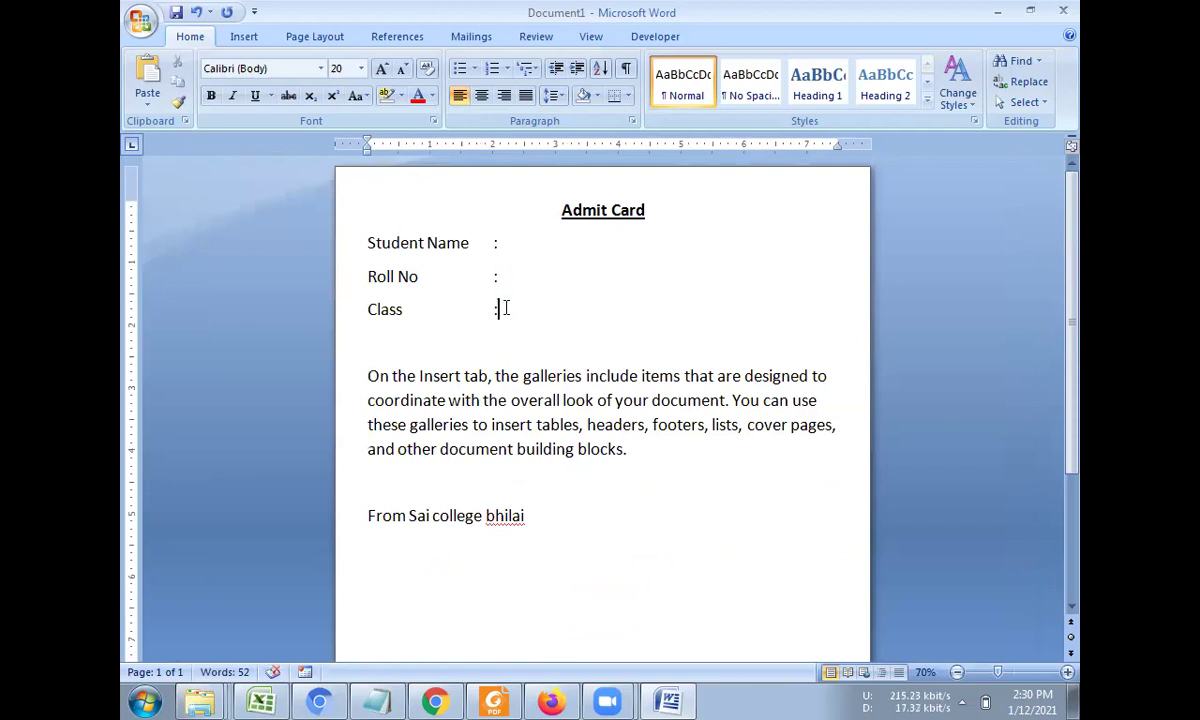
click(605, 318)
click(530, 246)
- From Mailings > Start Mail Merge, launch the Step by Step Mail Merge Wizard
click(474, 42)
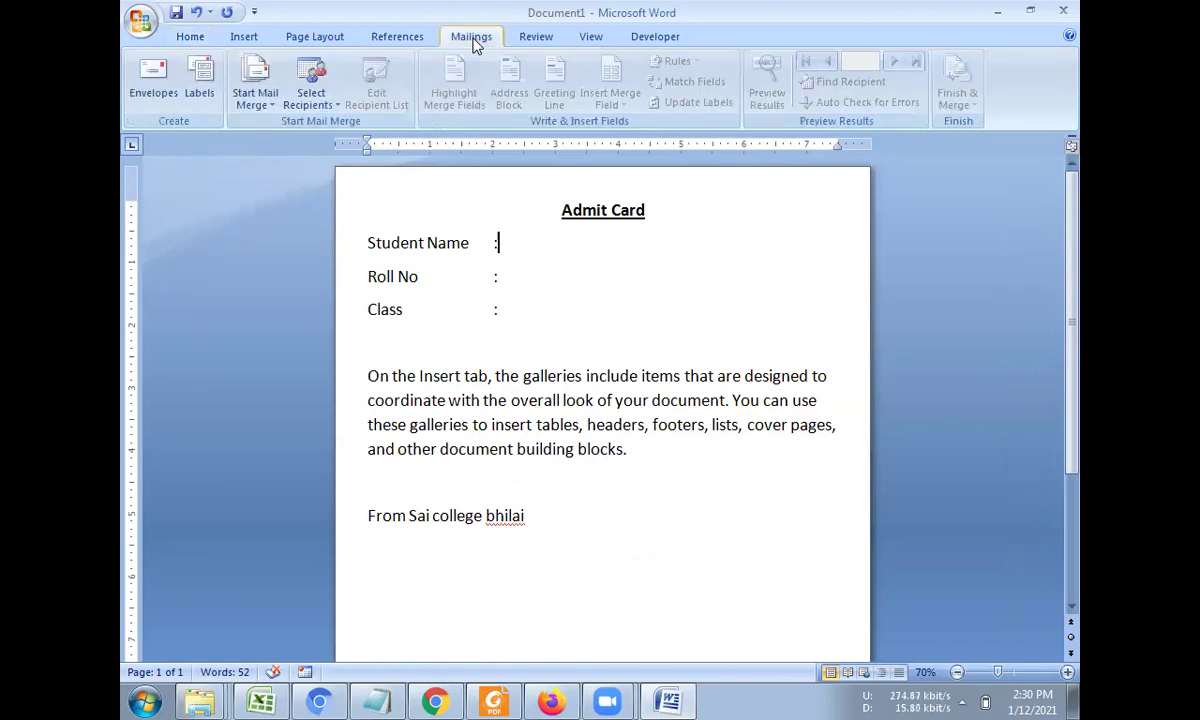
click(274, 110)
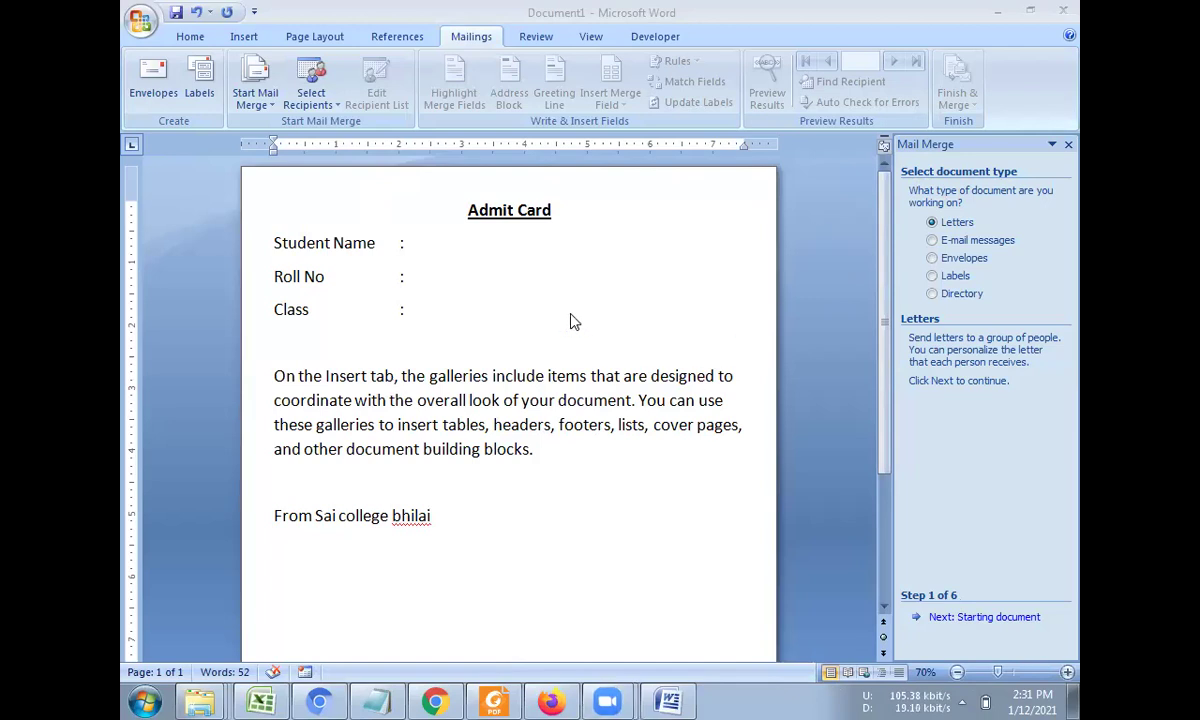
- Try out the E-mail messages, Envelopes and Labels merge document types
click(950, 243)
click(955, 260)
click(954, 275)
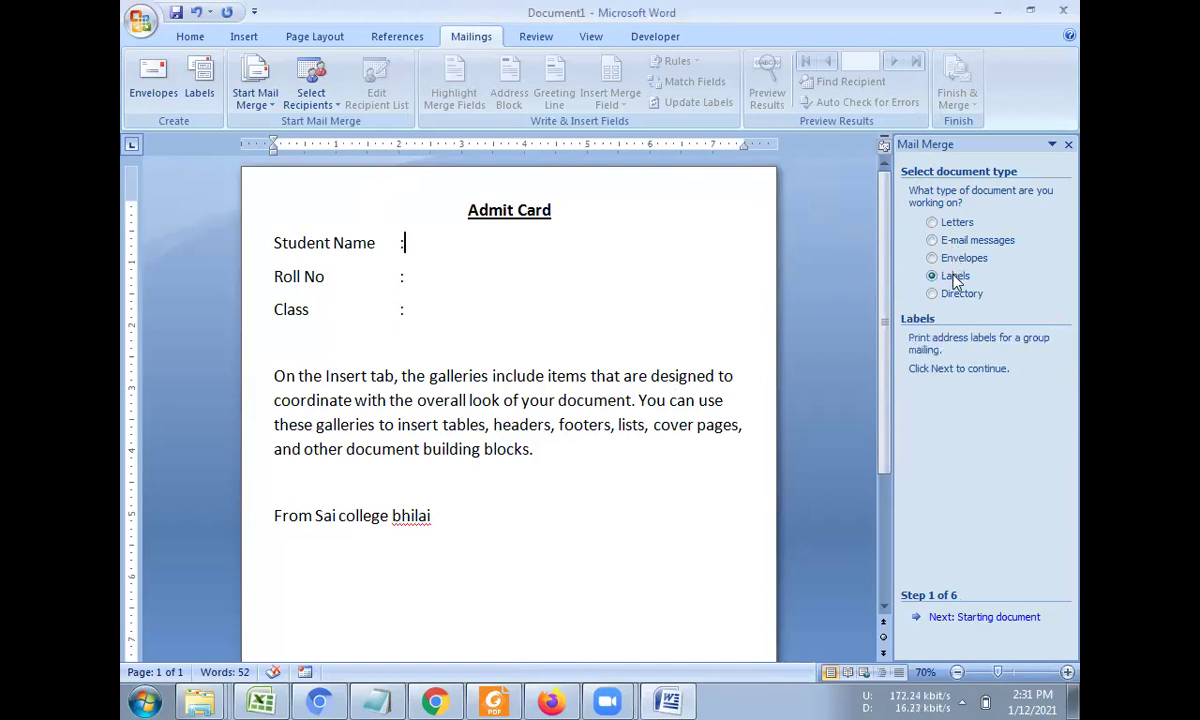
click(950, 295)
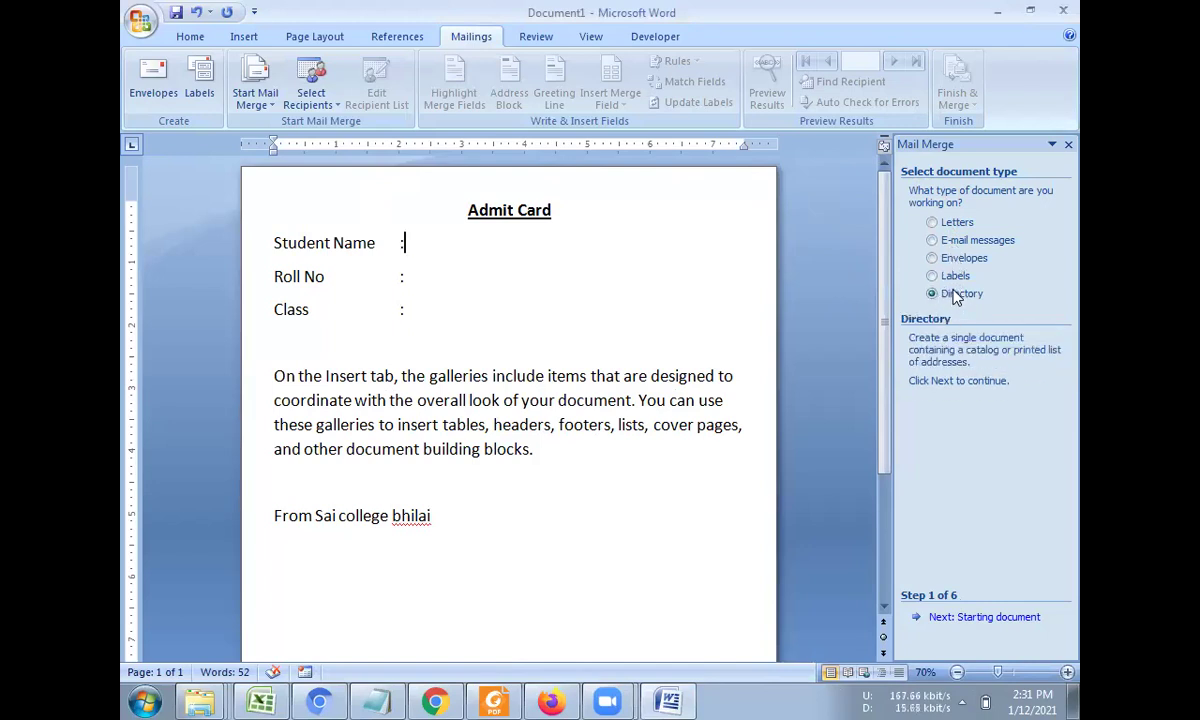
click(952, 281)
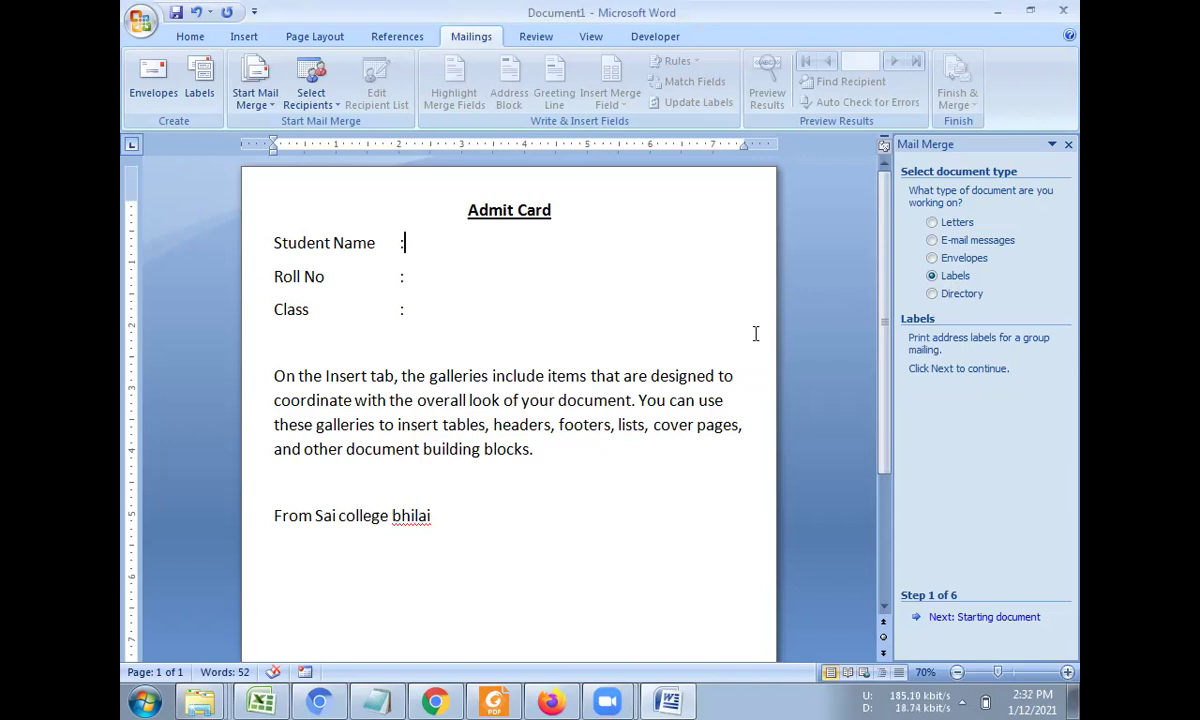
click(935, 258)
click(958, 277)
click(934, 258)
click(950, 279)
- Select Letters as the document type and advance to the starting-document step
click(933, 222)
click(947, 226)
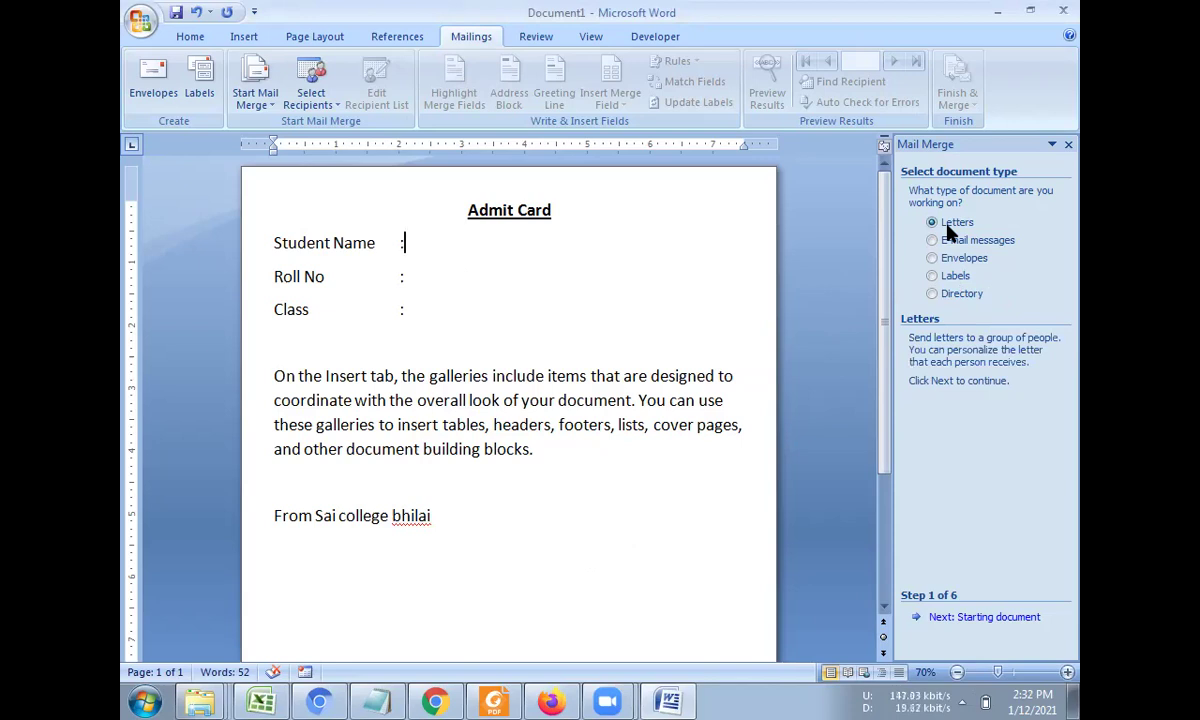
click(962, 625)
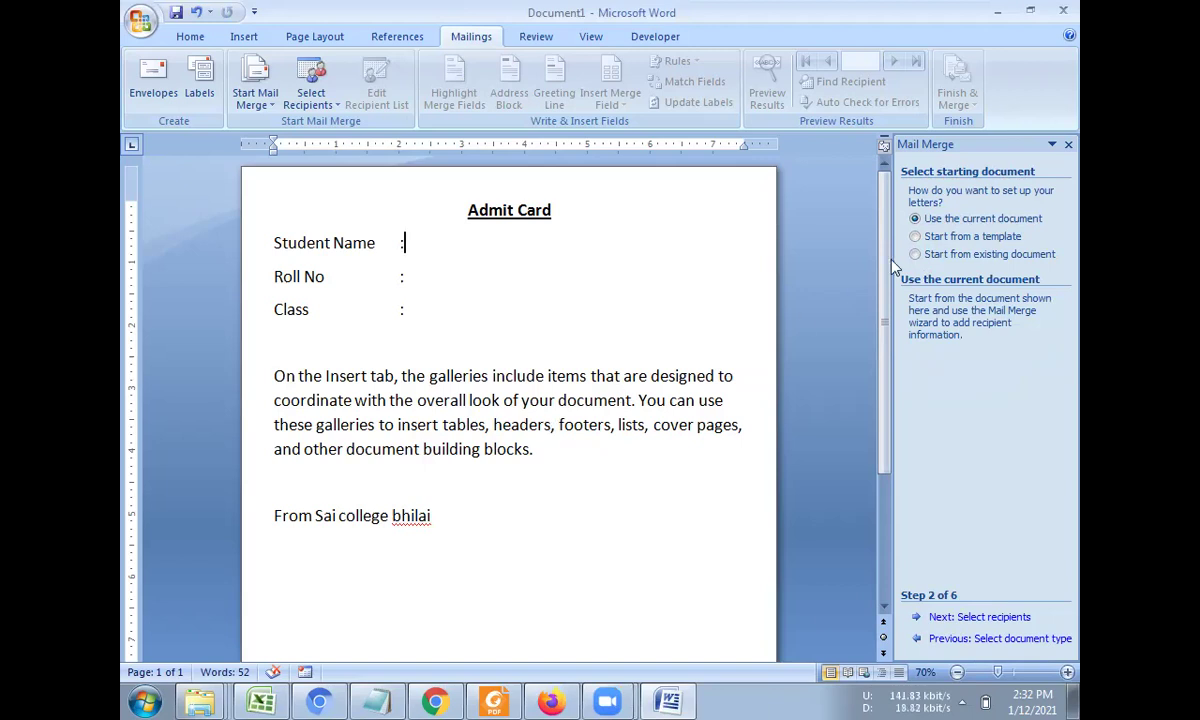
click(962, 256)
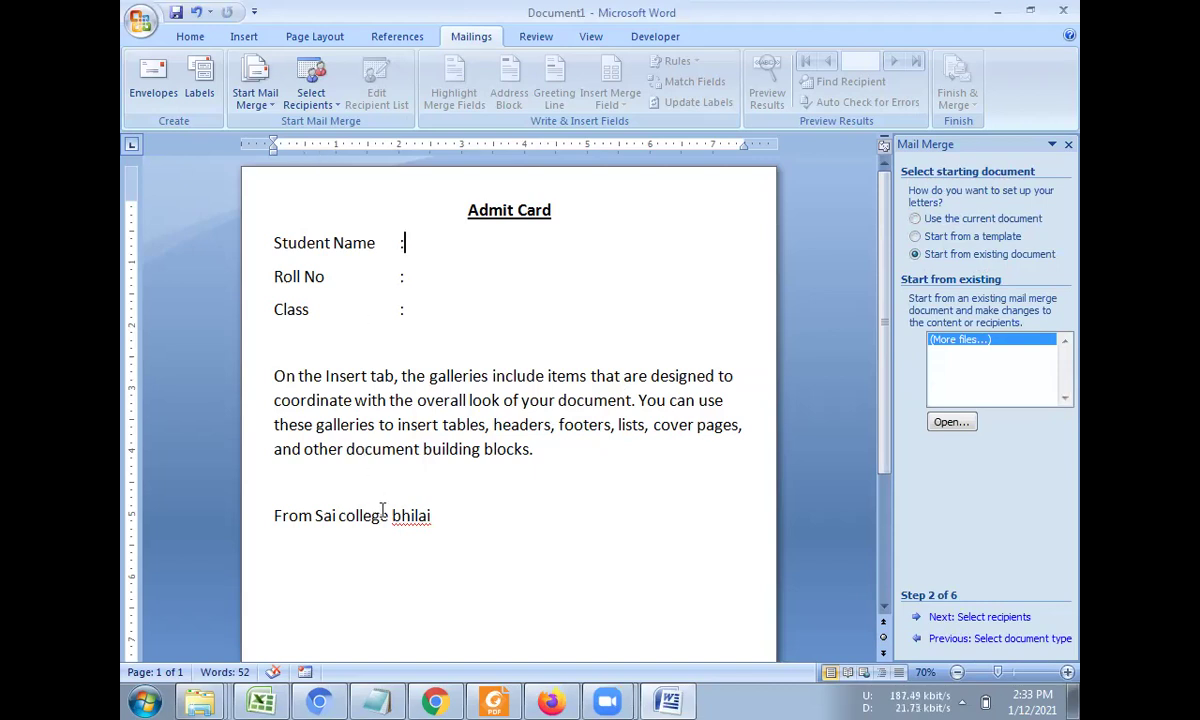
click(916, 219)
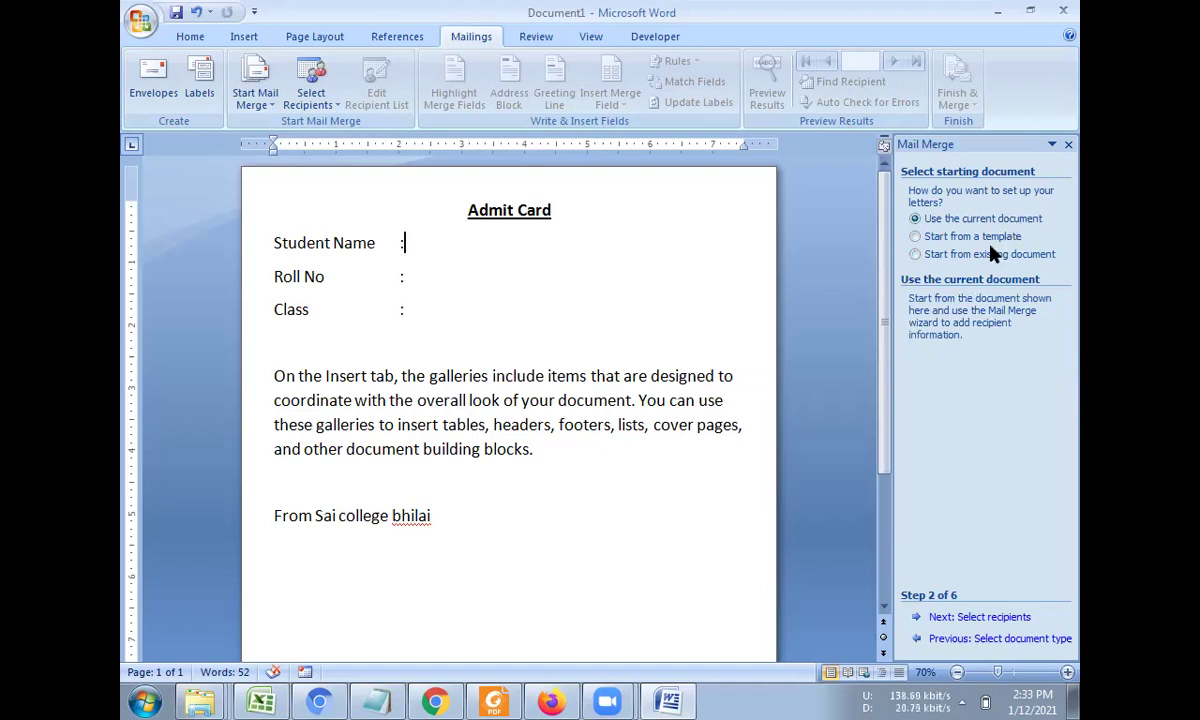
- Advance to Select recipients and choose the 'Type a new list' option
click(966, 618)
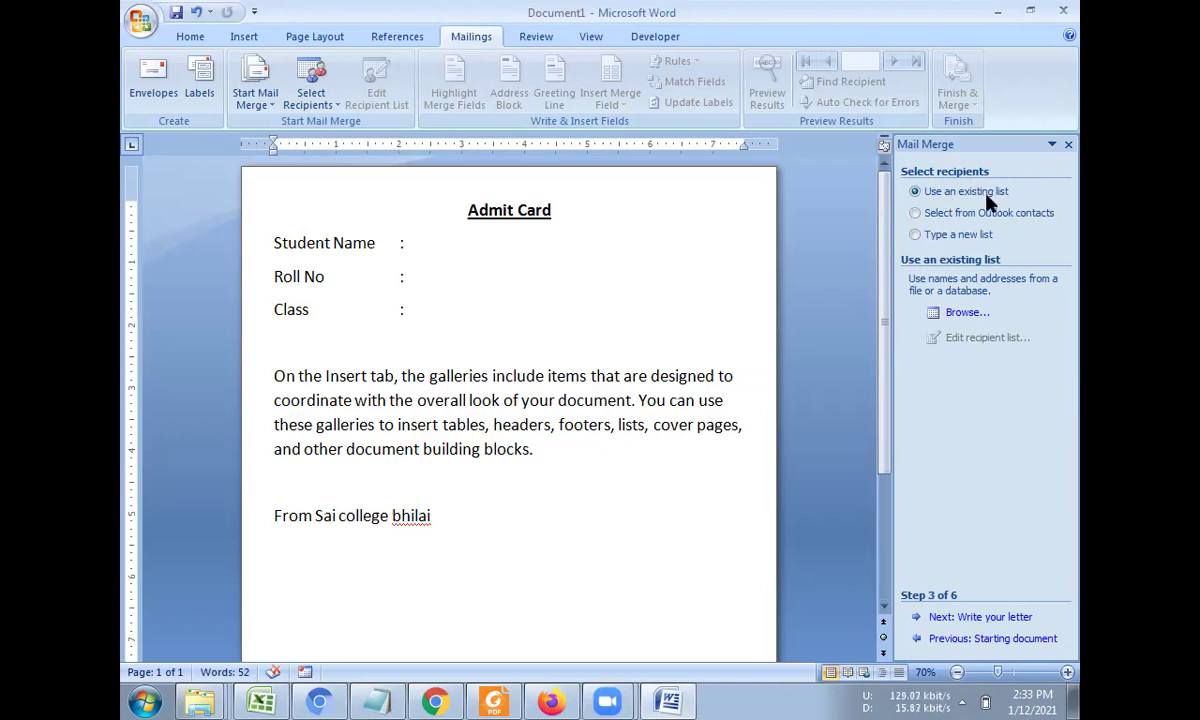
click(937, 237)
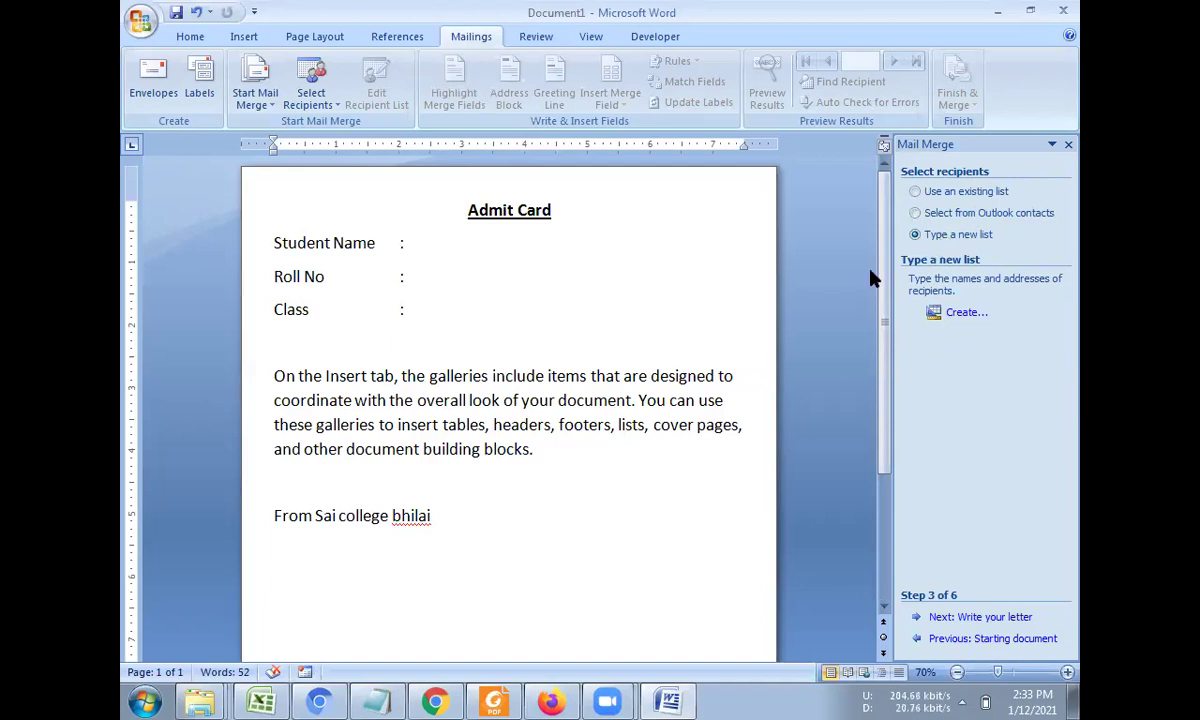
- Launch Microsoft Office Excel 2007 from Start > All Programs > Microsoft Office
click(145, 700)
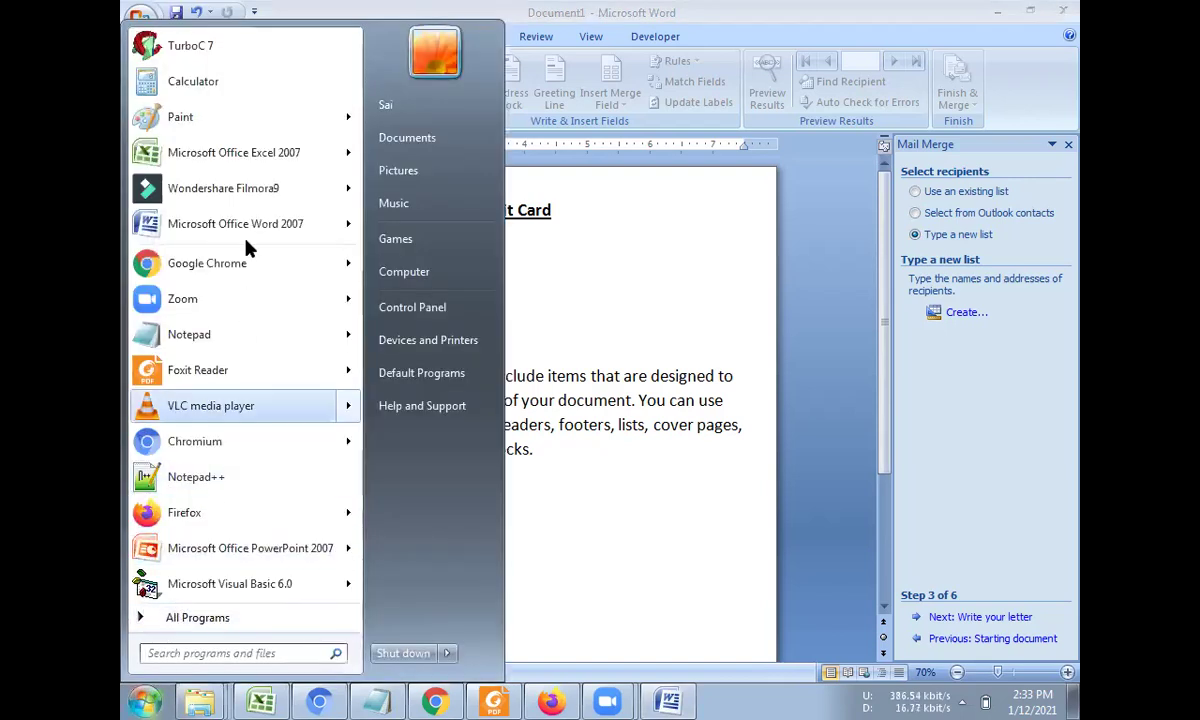
mouse_move(248, 158)
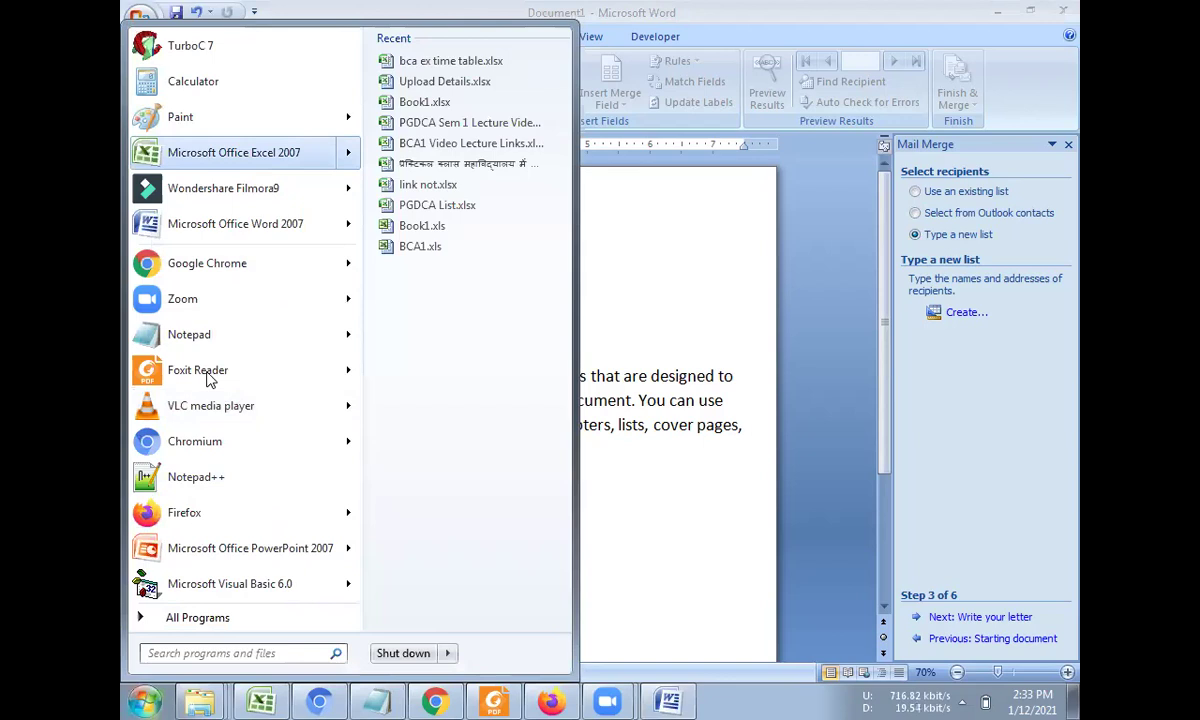
click(195, 618)
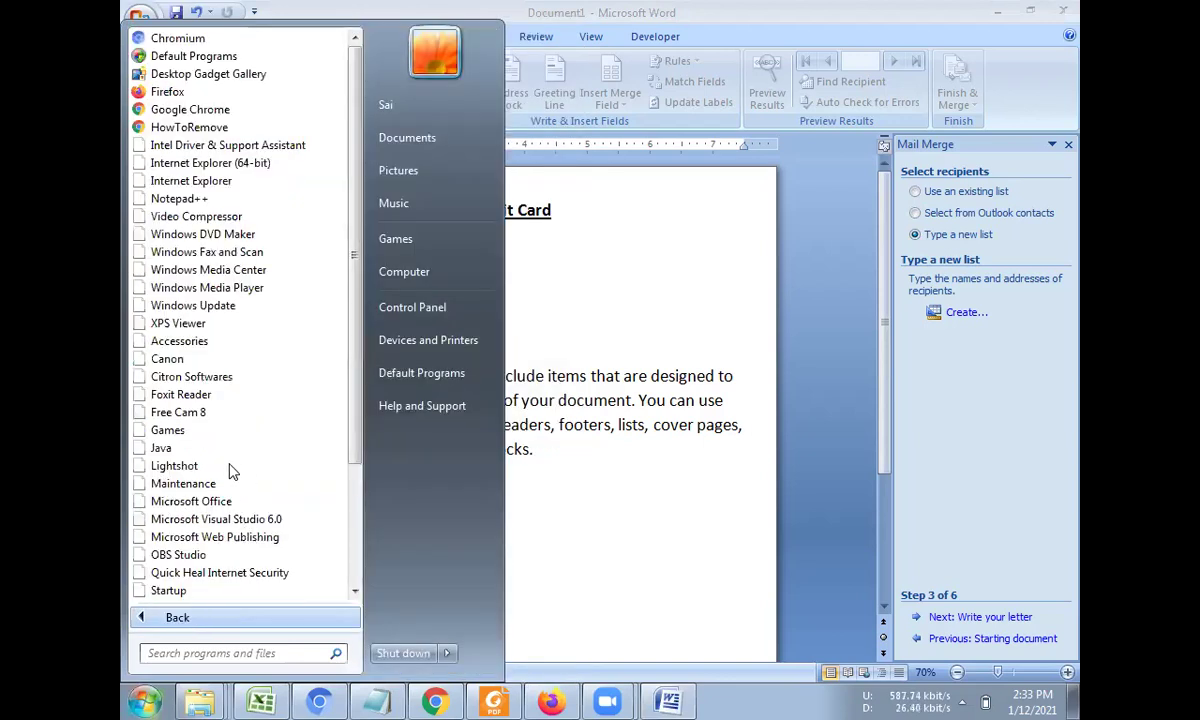
click(222, 501)
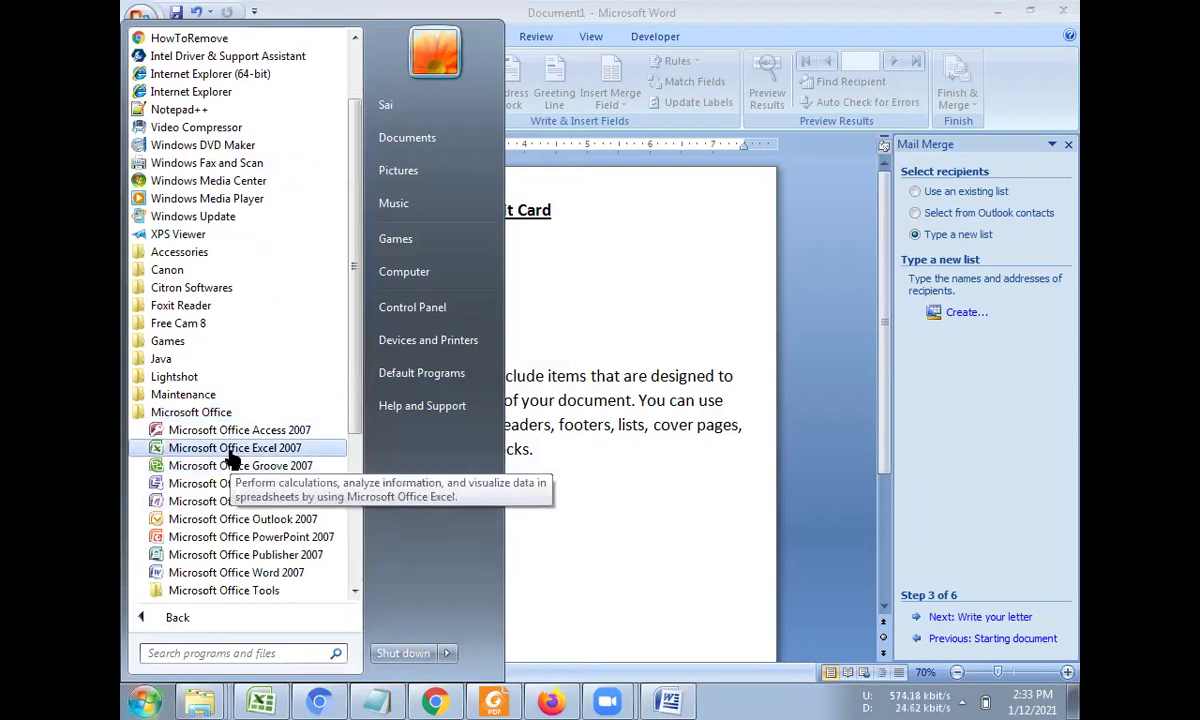
click(238, 454)
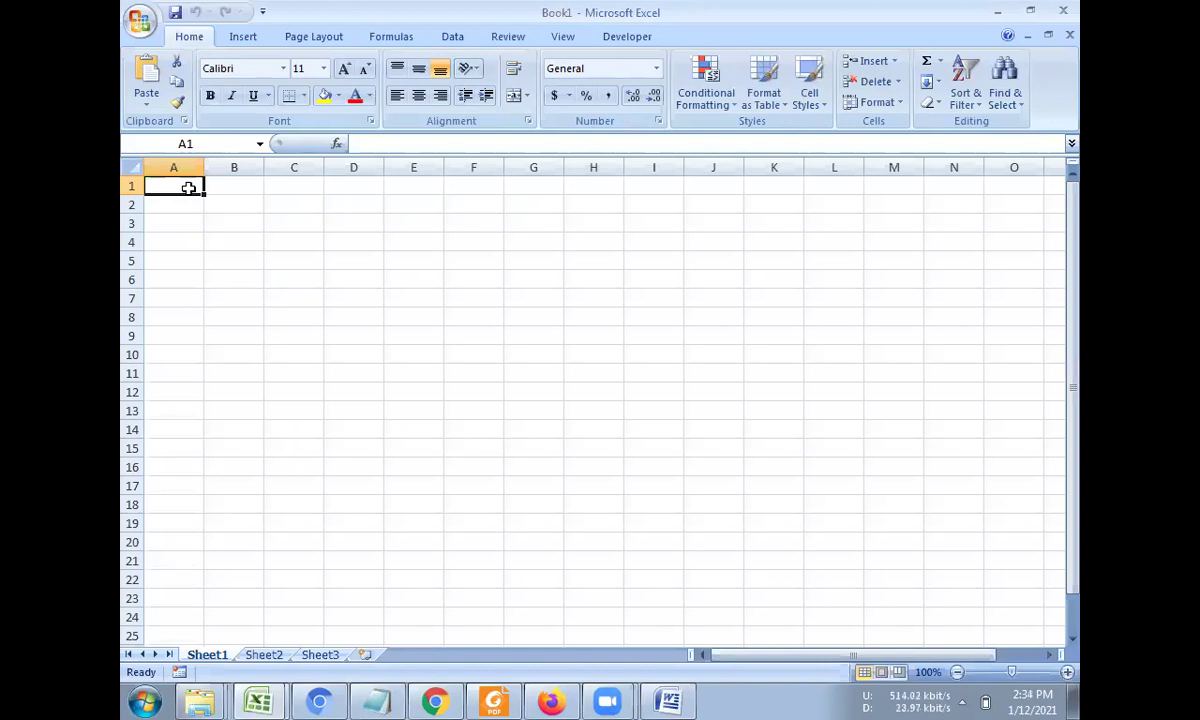
- Enter the headings Student Name, RollNo and Class in A1:C1
text(Student Name)
key(Tab)
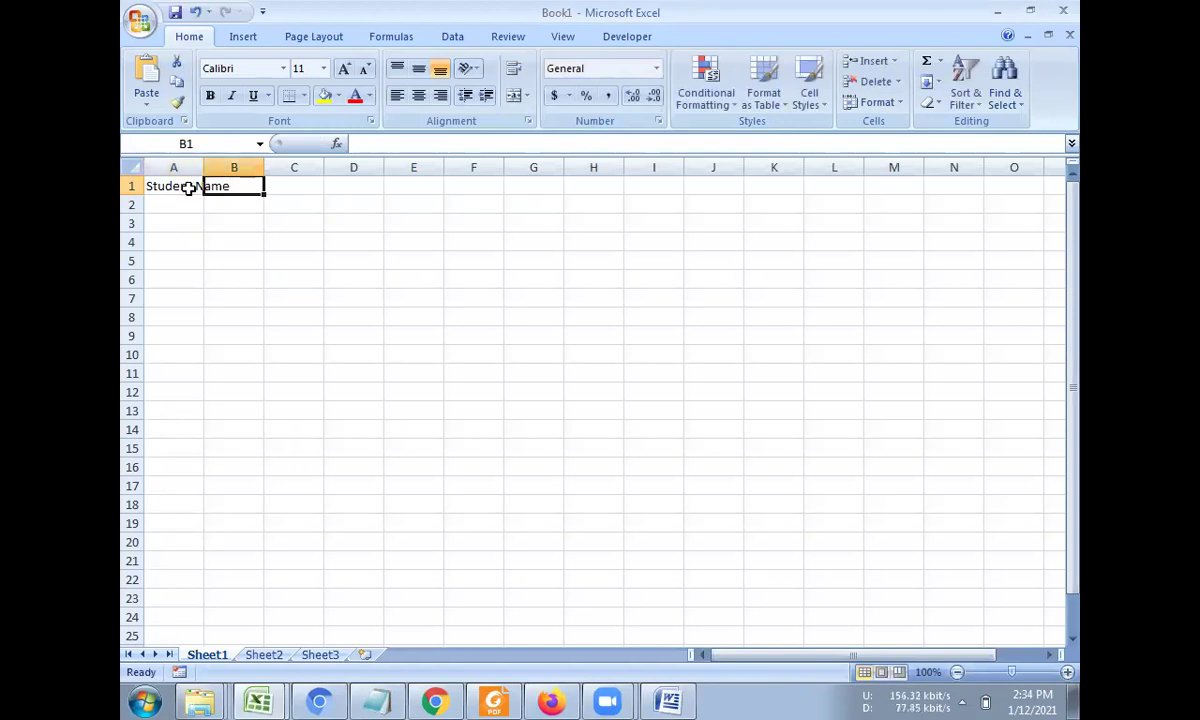
text(RollNo)
key(Tab)
text(Cl)
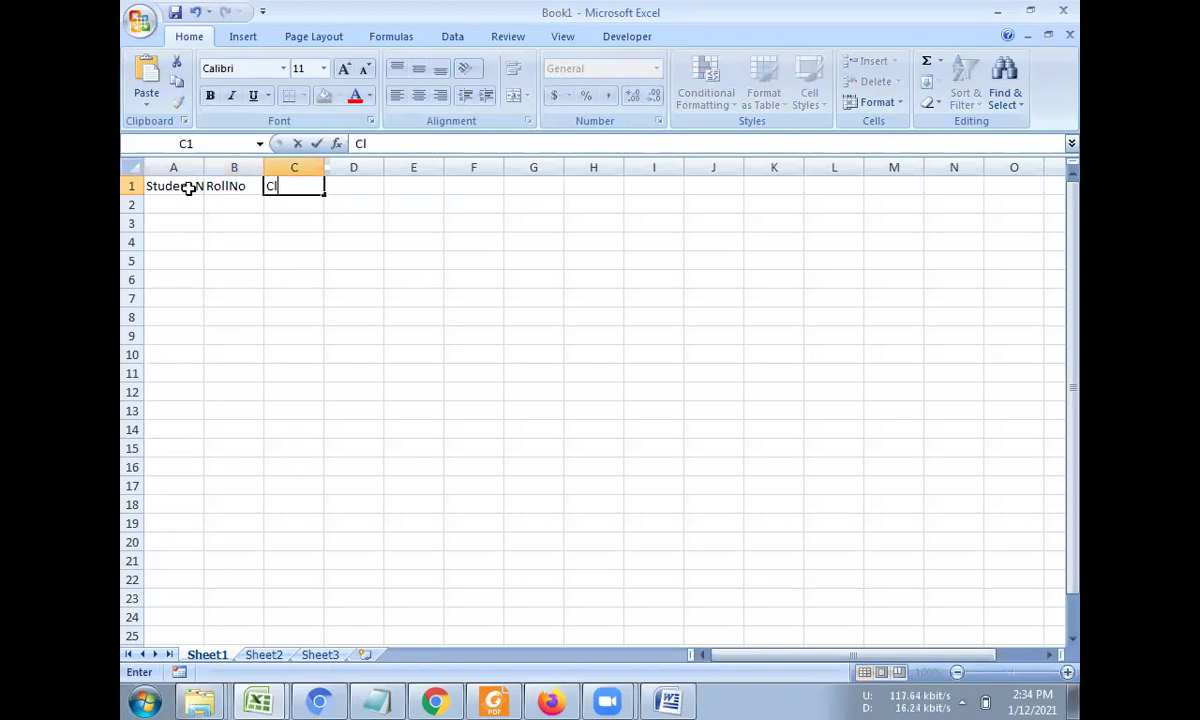
text(as)
key(Return)
- Enter roll numbers 101 and 102 in column B and extend the series through 110
key(Tab)
text(101)
key(Return)
text(102)
key(Return)
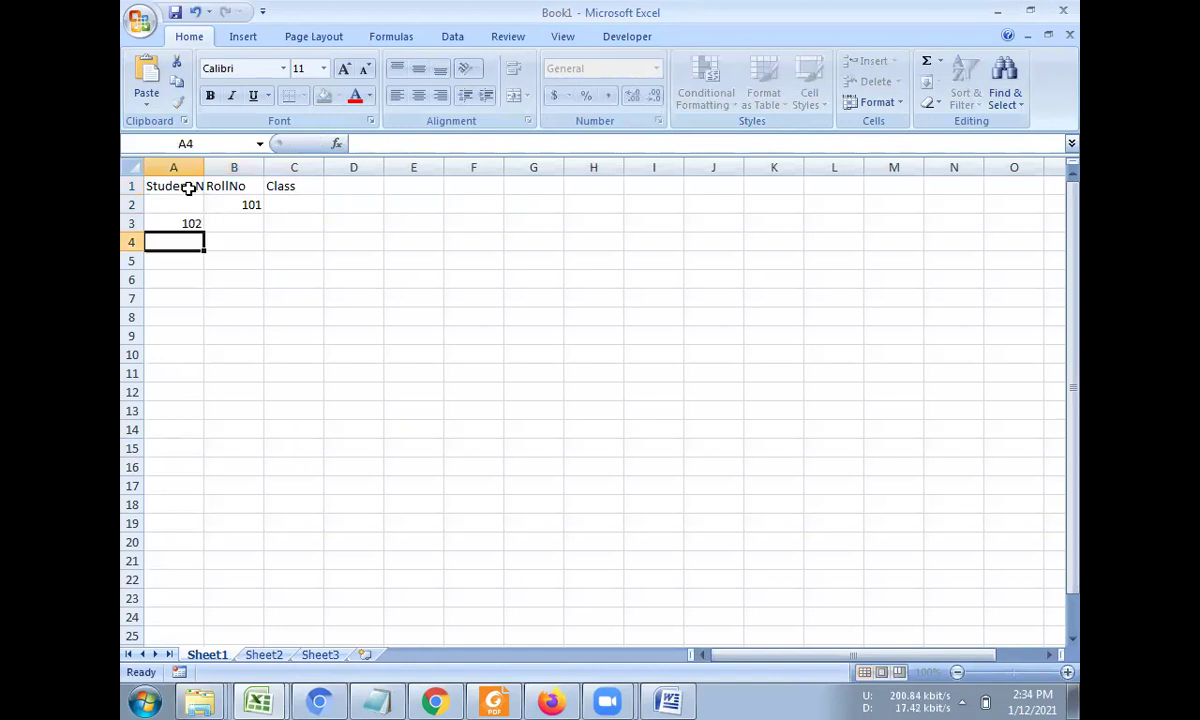
click(227, 223)
text(102)
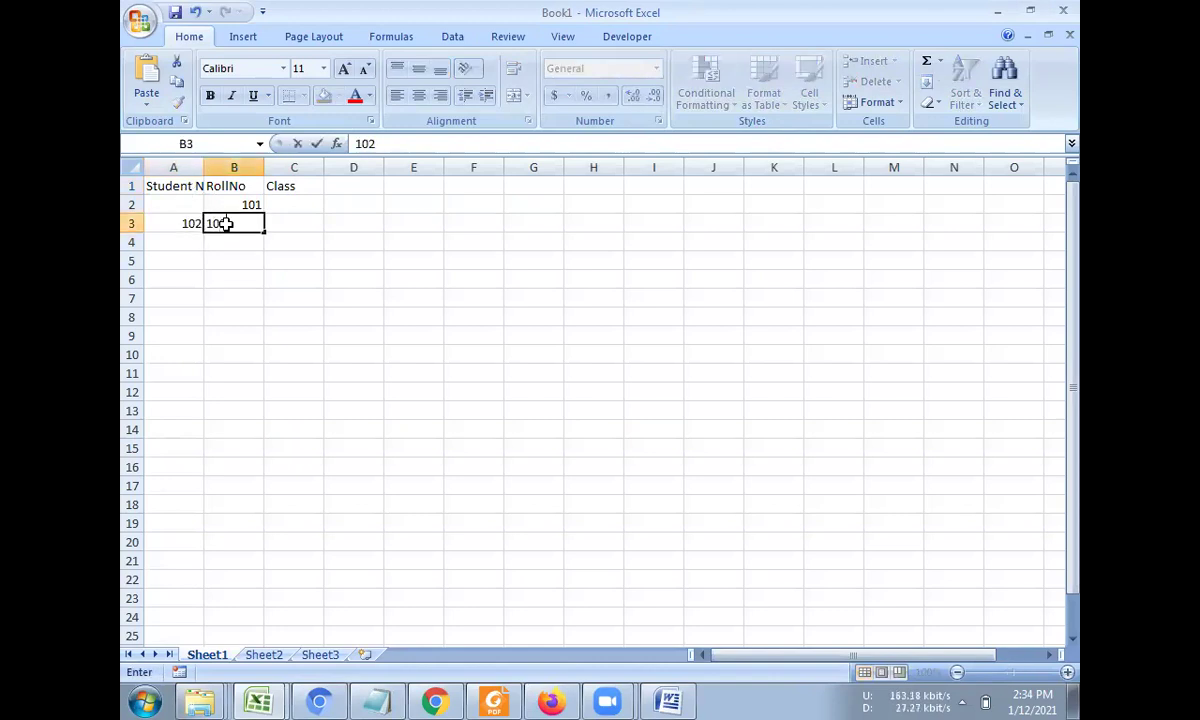
key(Return)
mouse_move(236, 205)
mouse_down()
mouse_move(258, 228)
mouse_move(255, 375)
mouse_up()
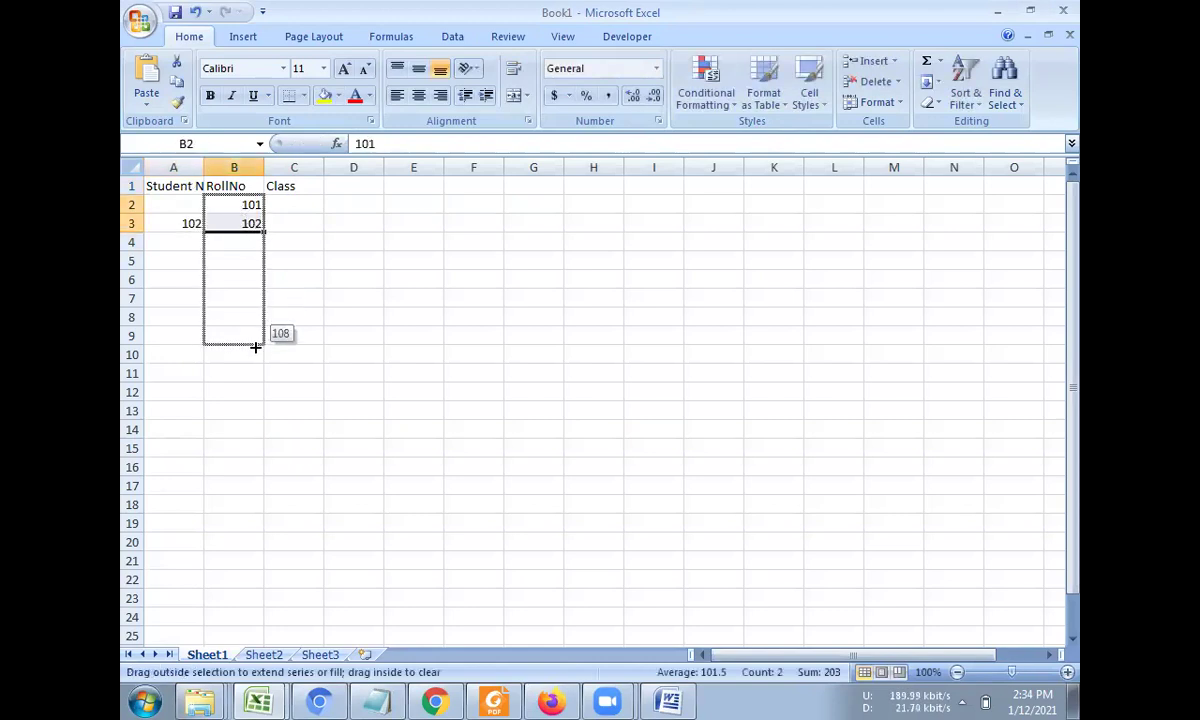
- Enter names Mohan, Sohan, Rohan and ramesh from A2, dismissing an accidental sharing prompt
click(179, 198)
text(Mohan)
key(Return)
text(Sohan)
key(Return)
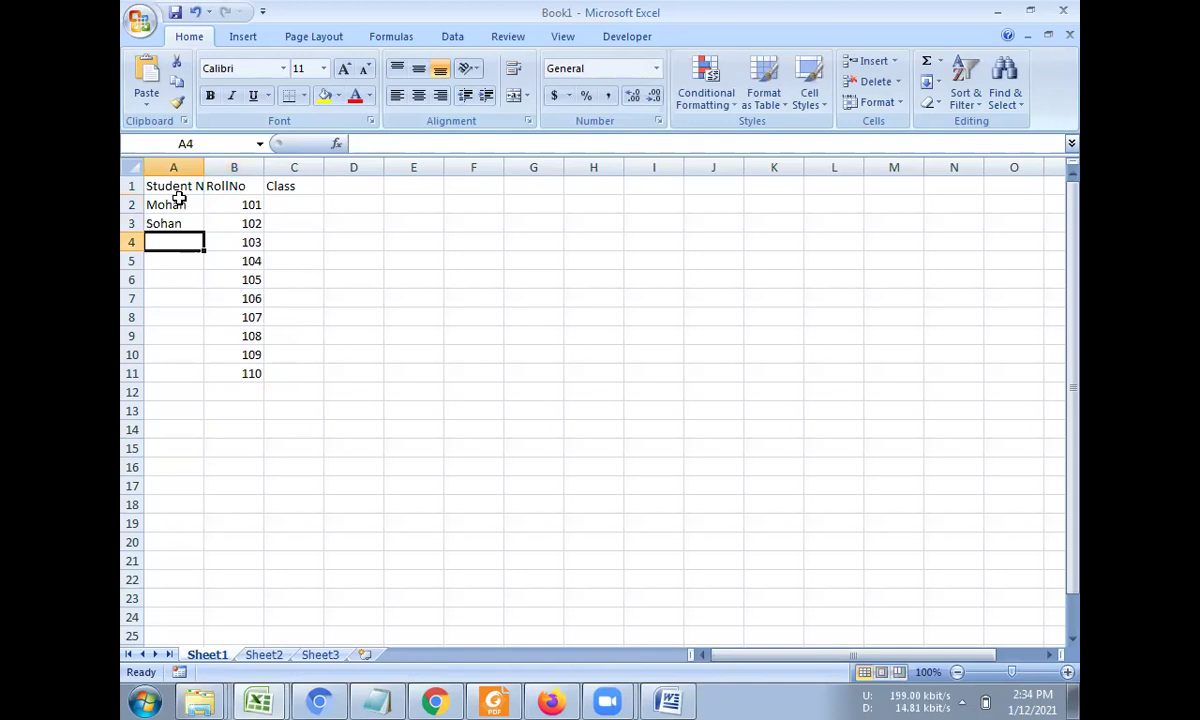
key(alt+r)
key(o)
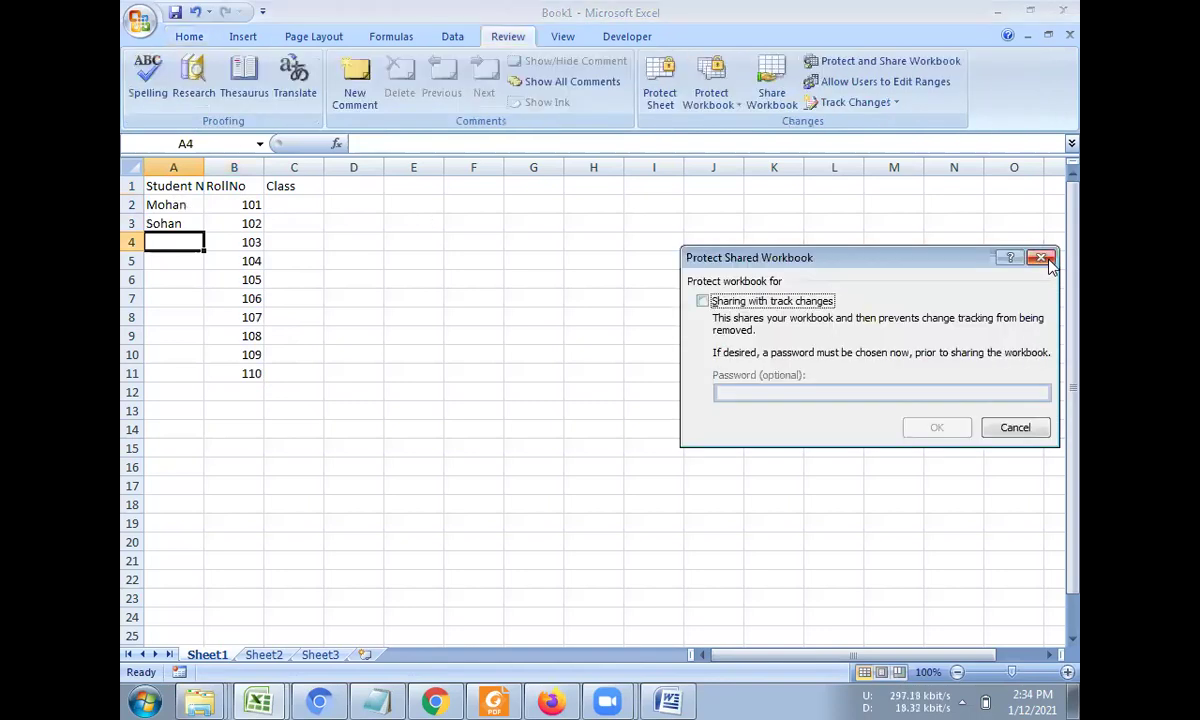
click(1041, 257)
text(Rohan)
key(Return)
text(ramesh)
key(Return)
- Enter the remaining names Mukesh, Suresh, Manoj, Mahendra, Rajesh and Rajeev down to A11
text(Mukesh)
key(Return)
text(Suresh)
key(Return)
text(Manoj)
key(Return)
text(Mahendra)
key(Return)
text(Rajesh)
key(Return)
text(Rajeev)
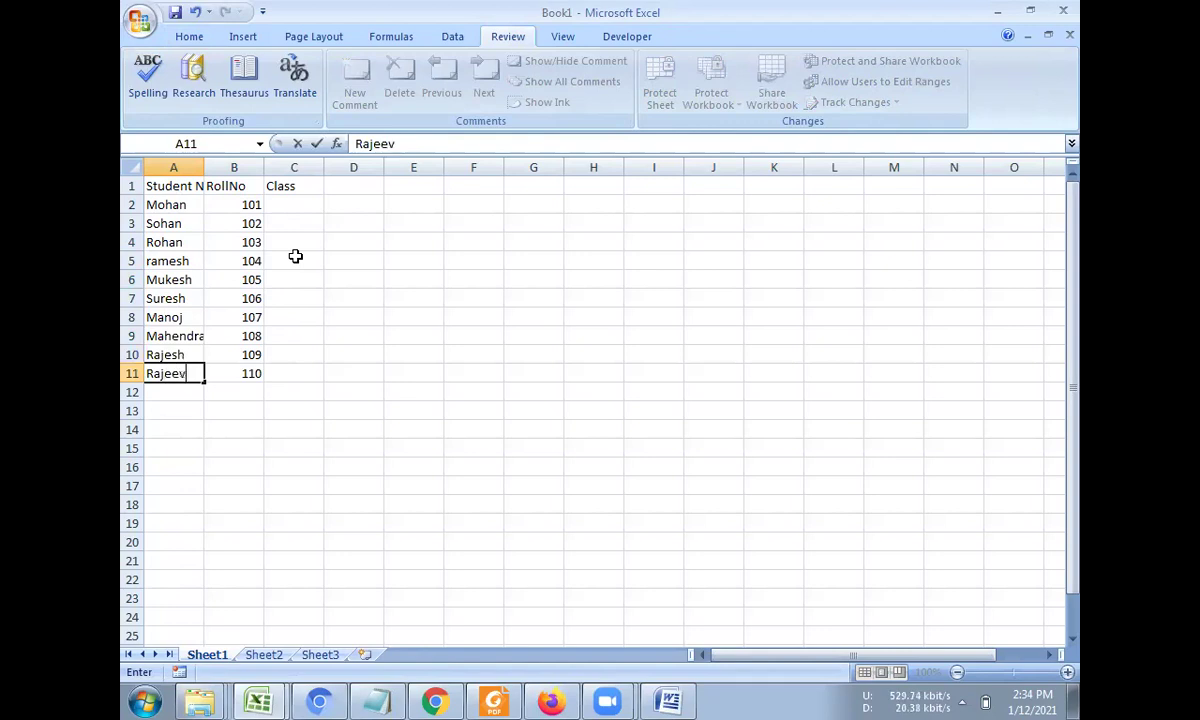
key(Return)
- Enter PGDCA as the class in C2 and fill it down through C11
click(292, 199)
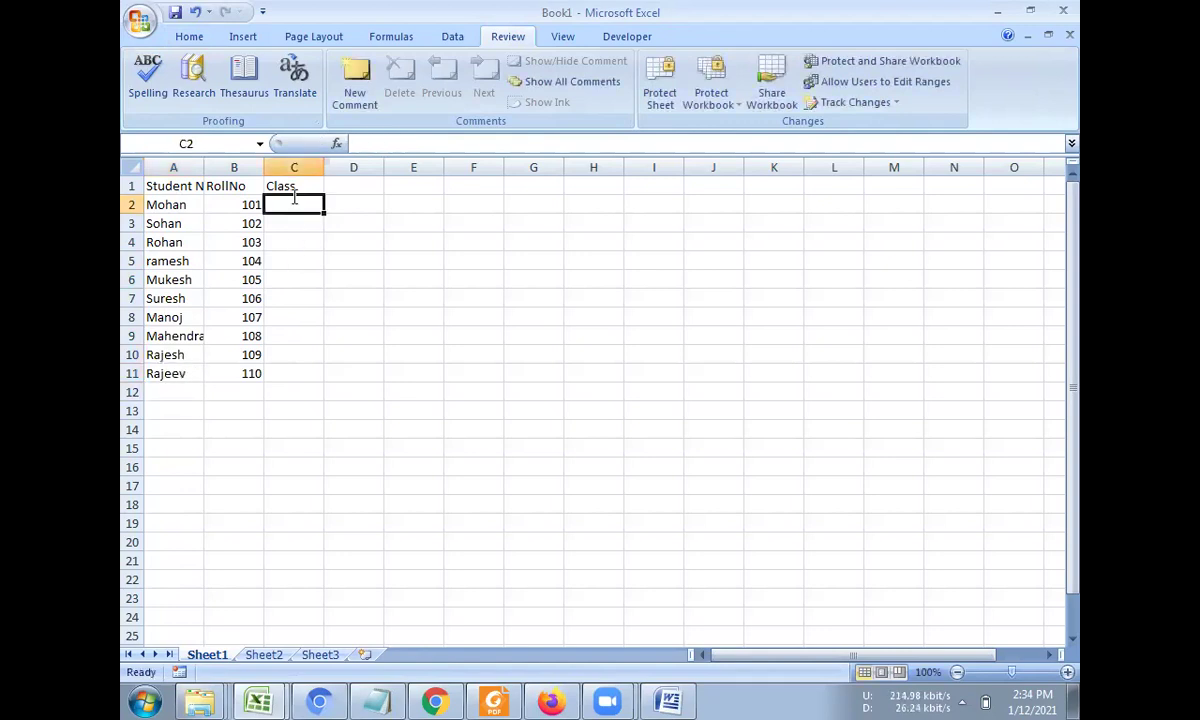
text(PGDCA Se)
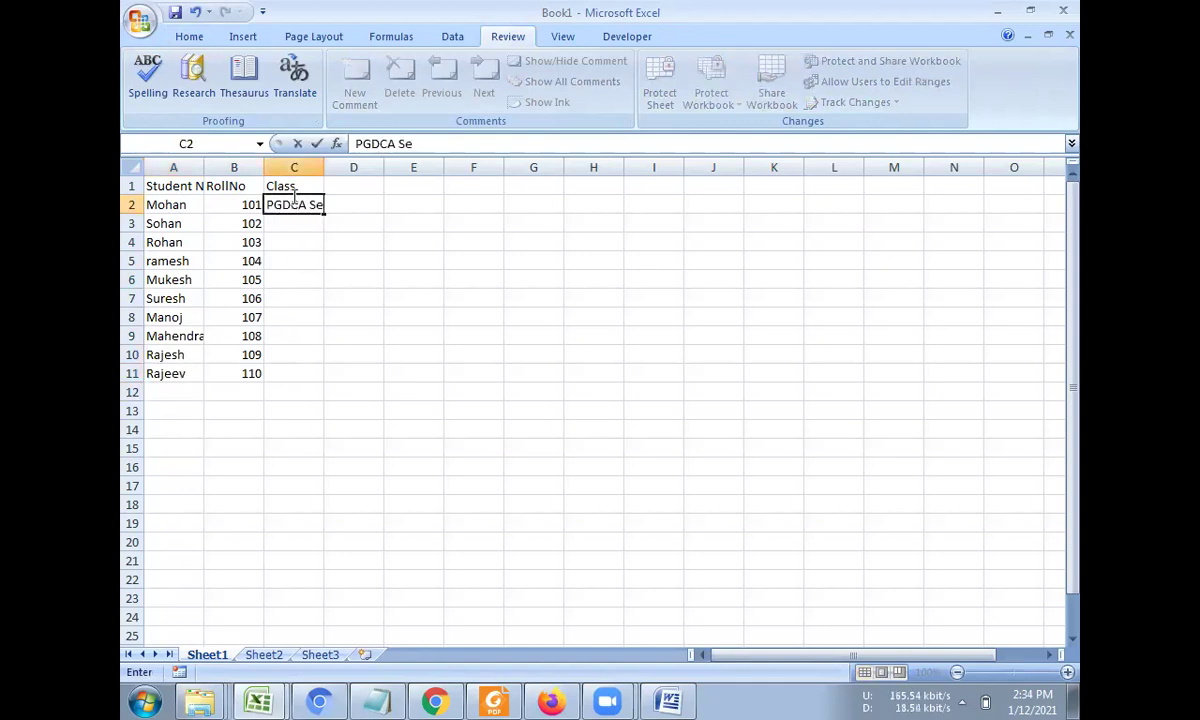
key(BackSpace)
key(BackSpace)
key(BackSpace)
key(Return)
click(299, 206)
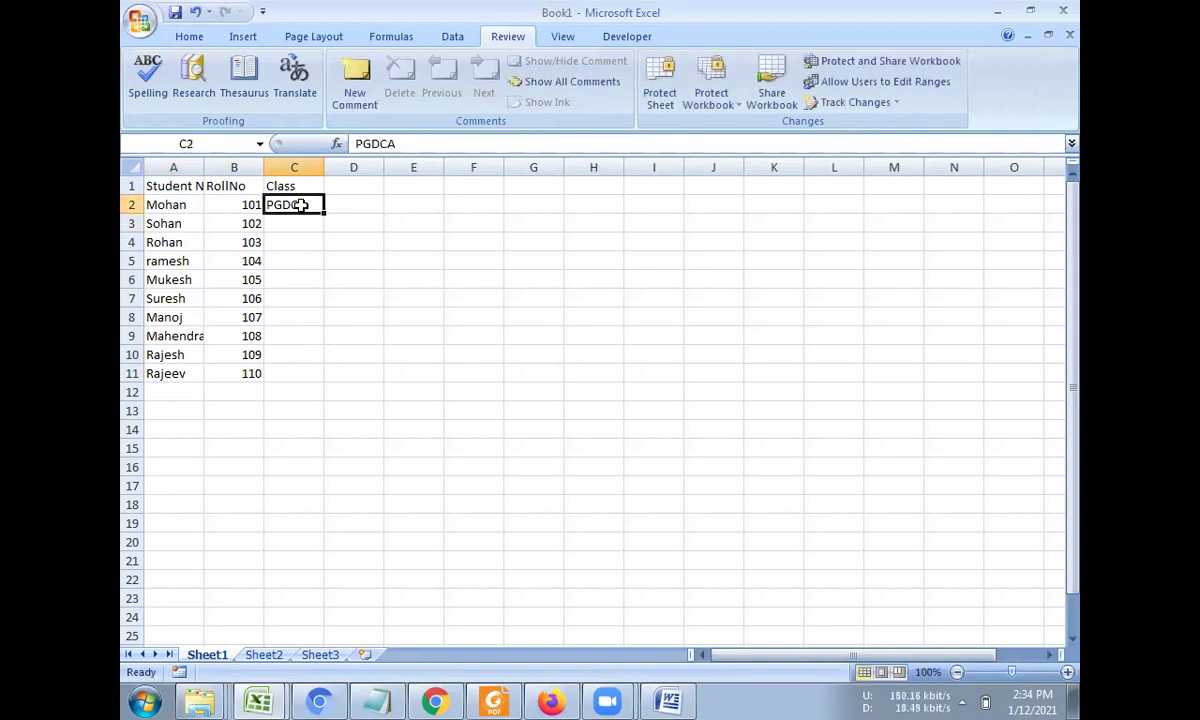
drag(301, 205, 284, 368)
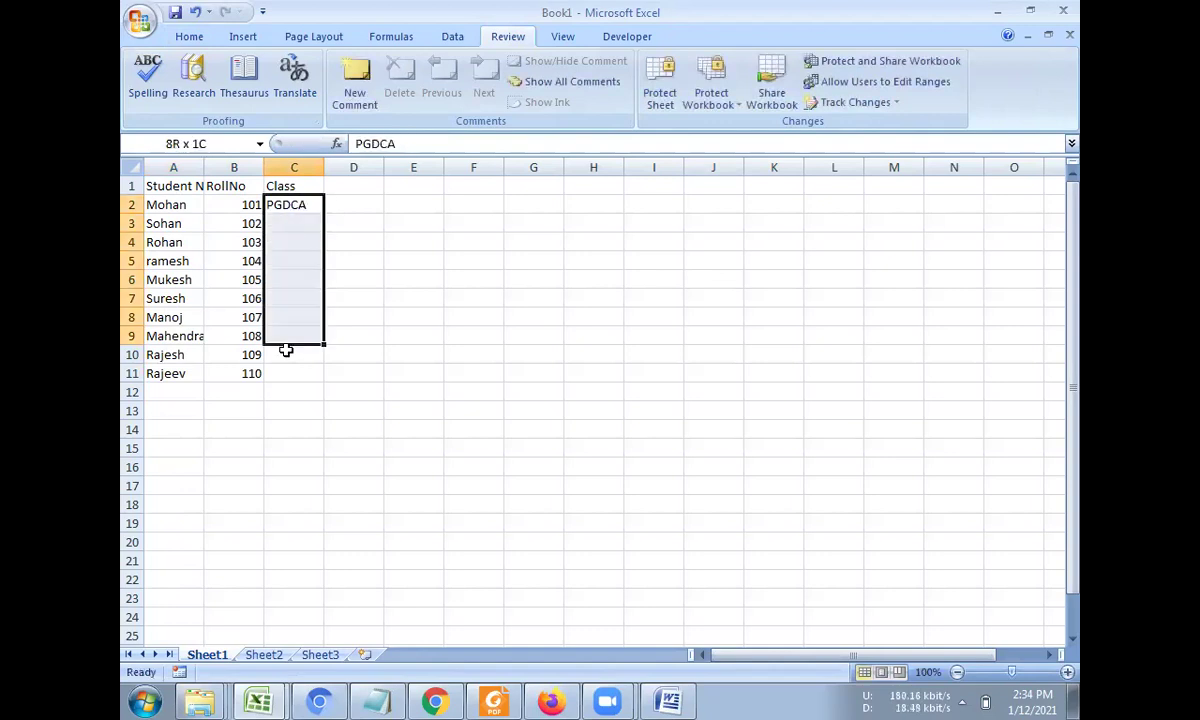
click(308, 205)
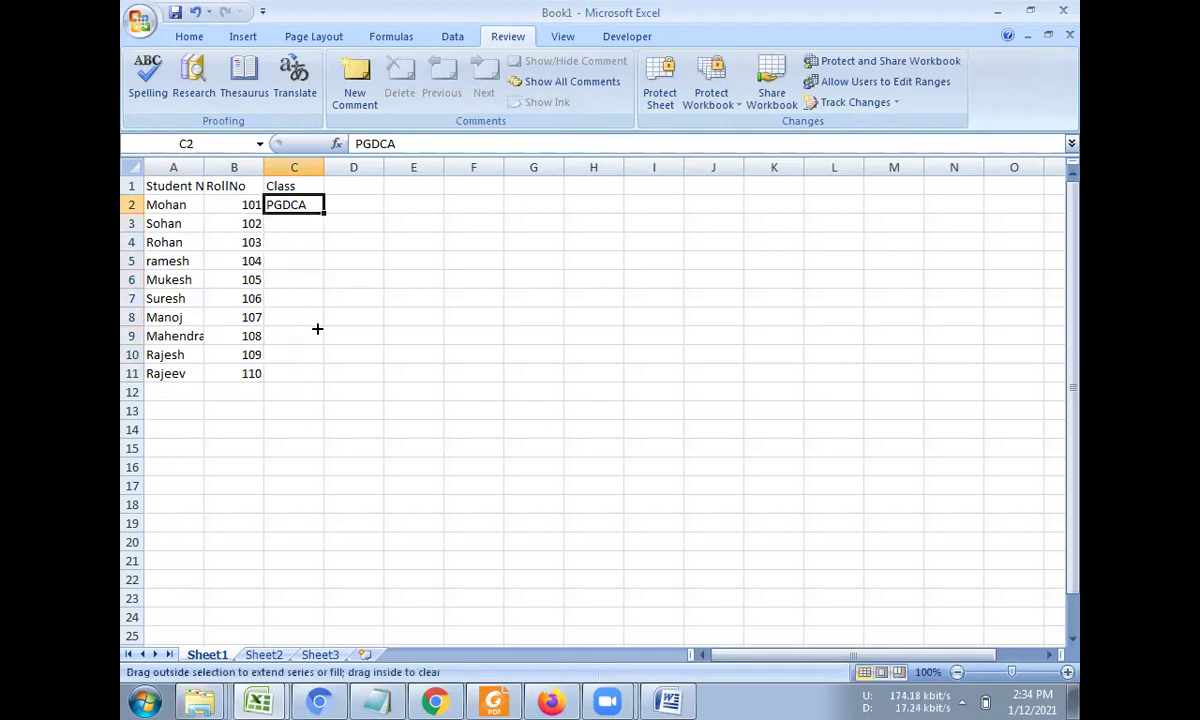
drag(324, 213, 316, 380)
click(284, 413)
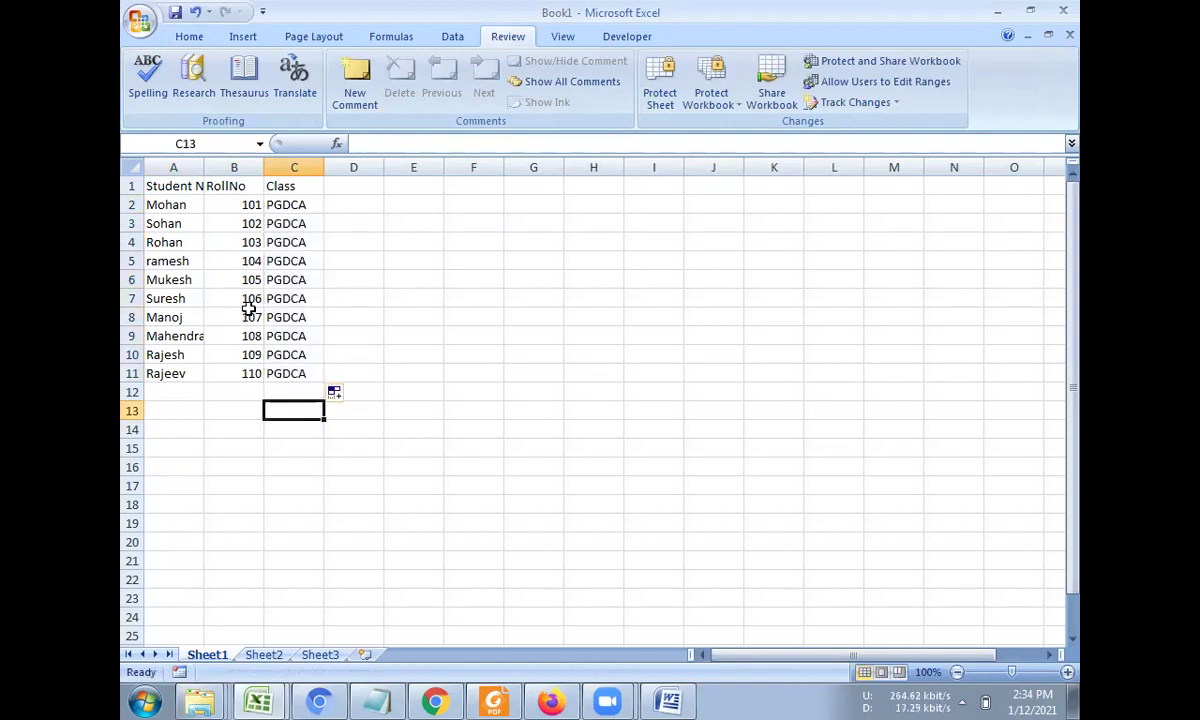
- Make the header row A1:C1 bold at font size 12
drag(190, 186, 285, 186)
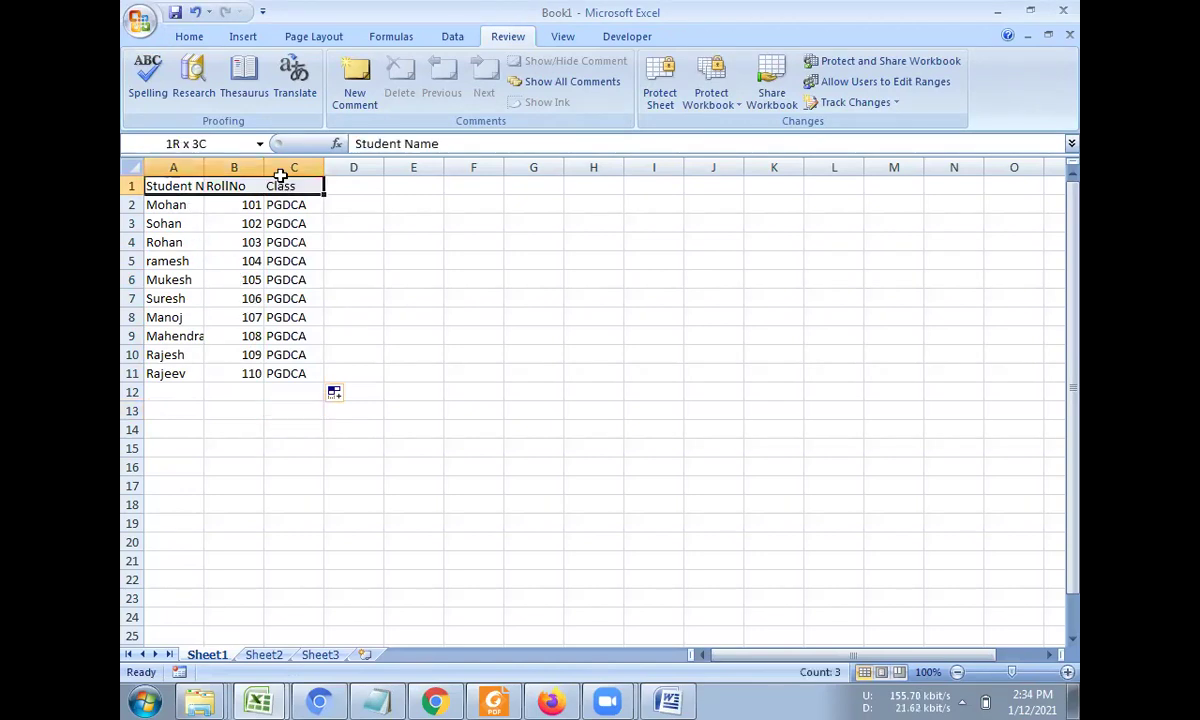
click(189, 36)
click(210, 95)
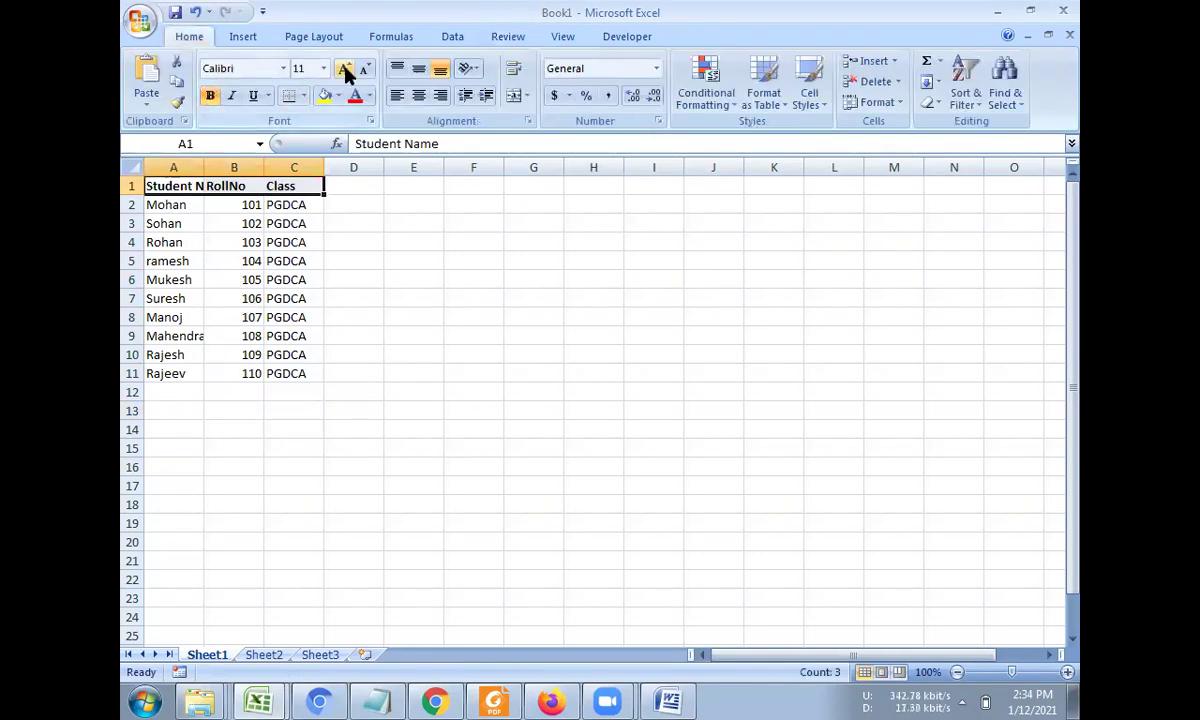
click(344, 69)
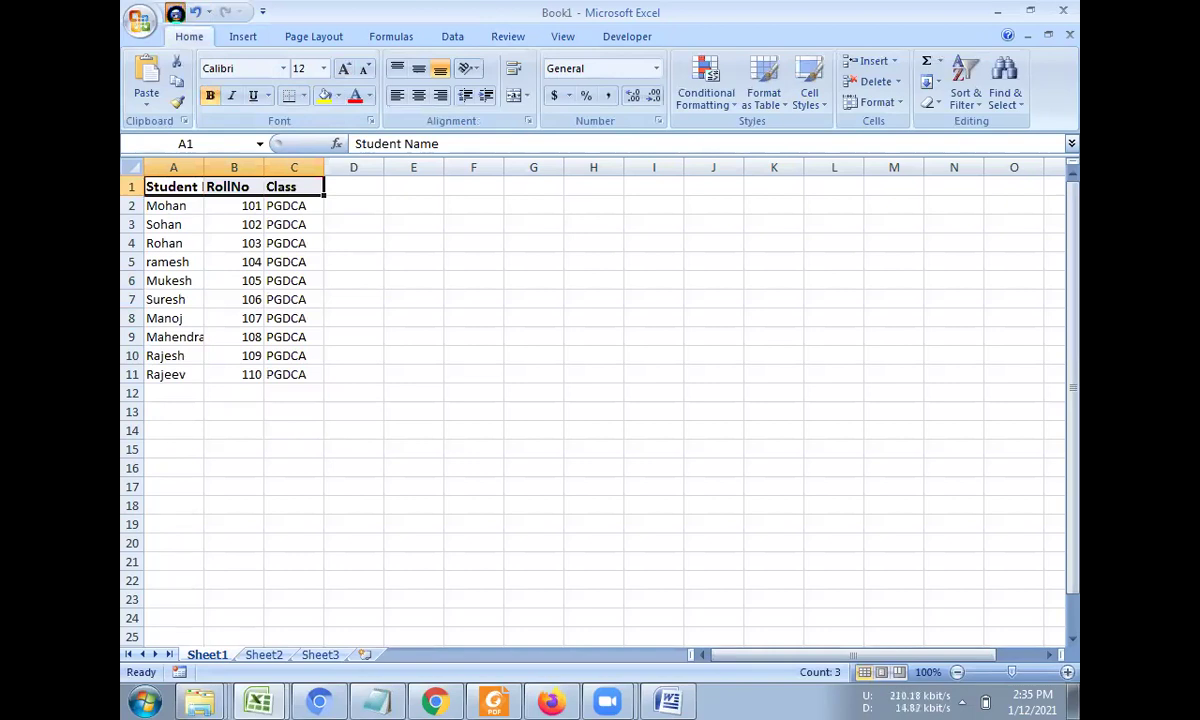
- Save the workbook to the Desktop as PGDCA.xlsx and minimize Excel
click(175, 15)
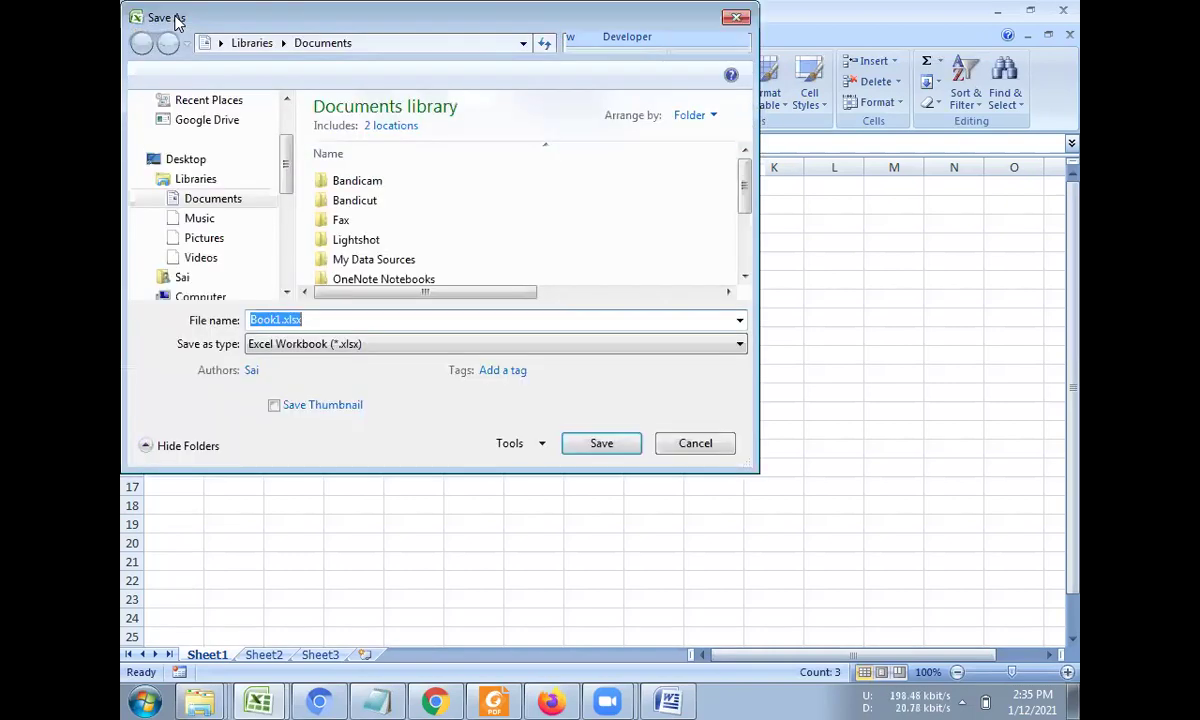
click(165, 218)
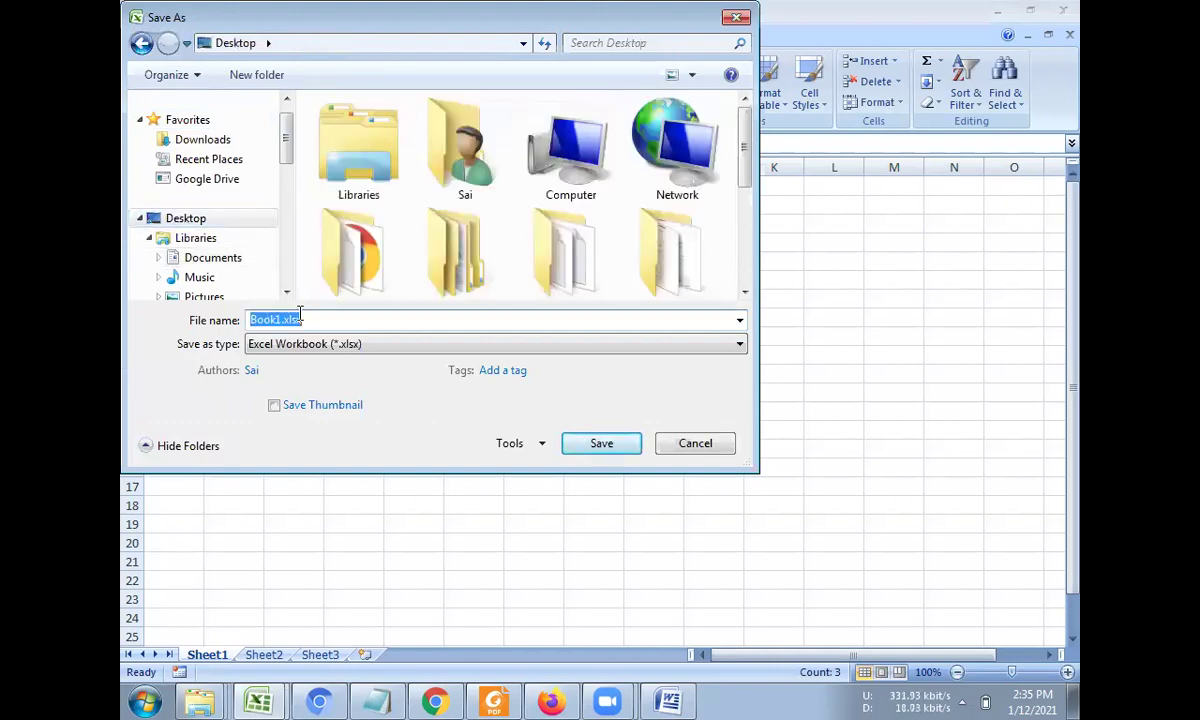
text(PGDCA)
key(Return)
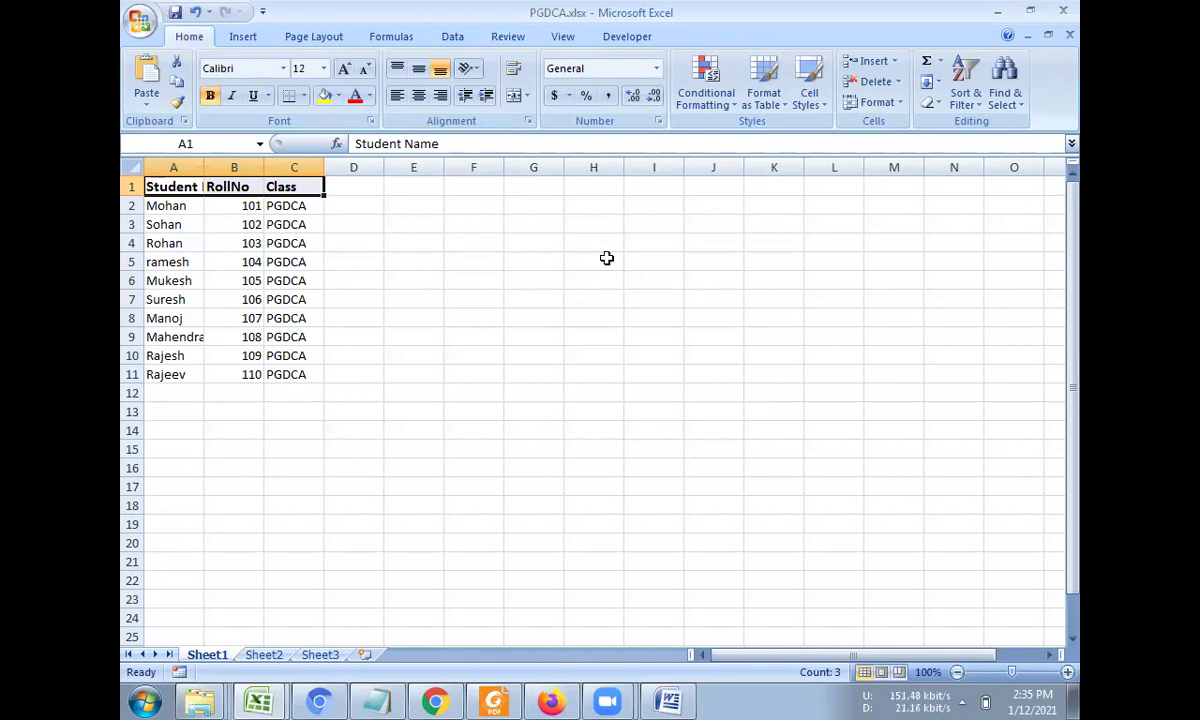
click(997, 11)
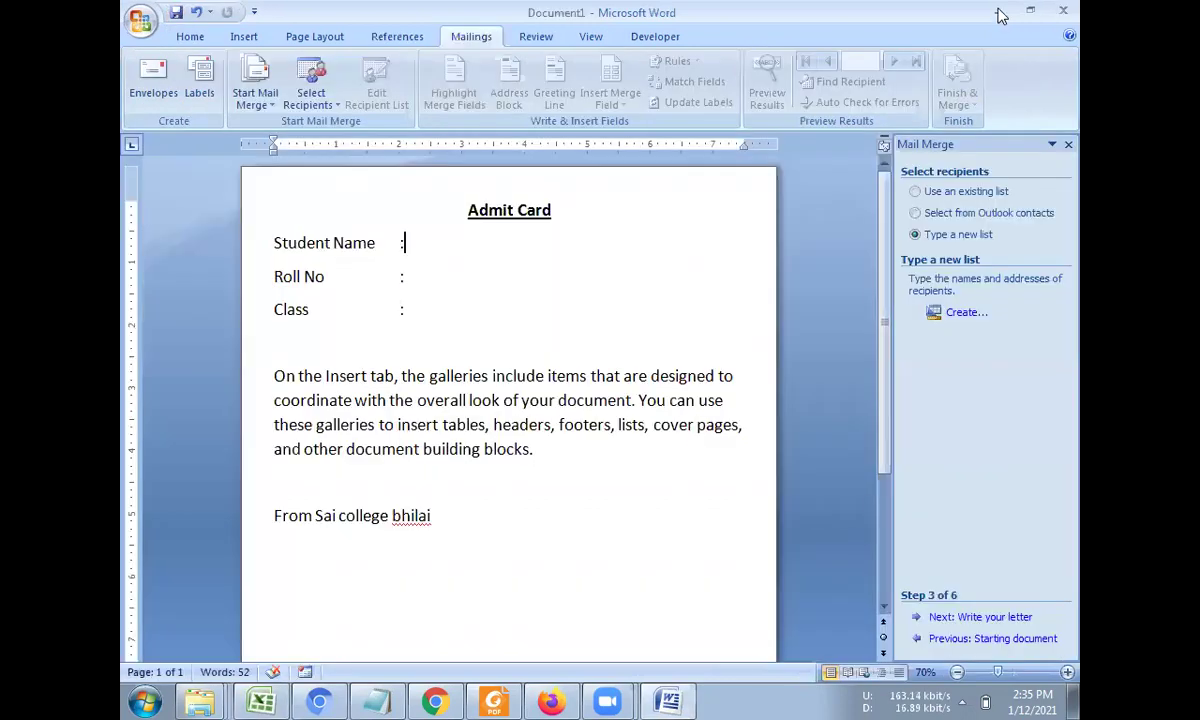
- Minimize Word, Chrome and the Foxit reader to reveal the desktop
click(999, 12)
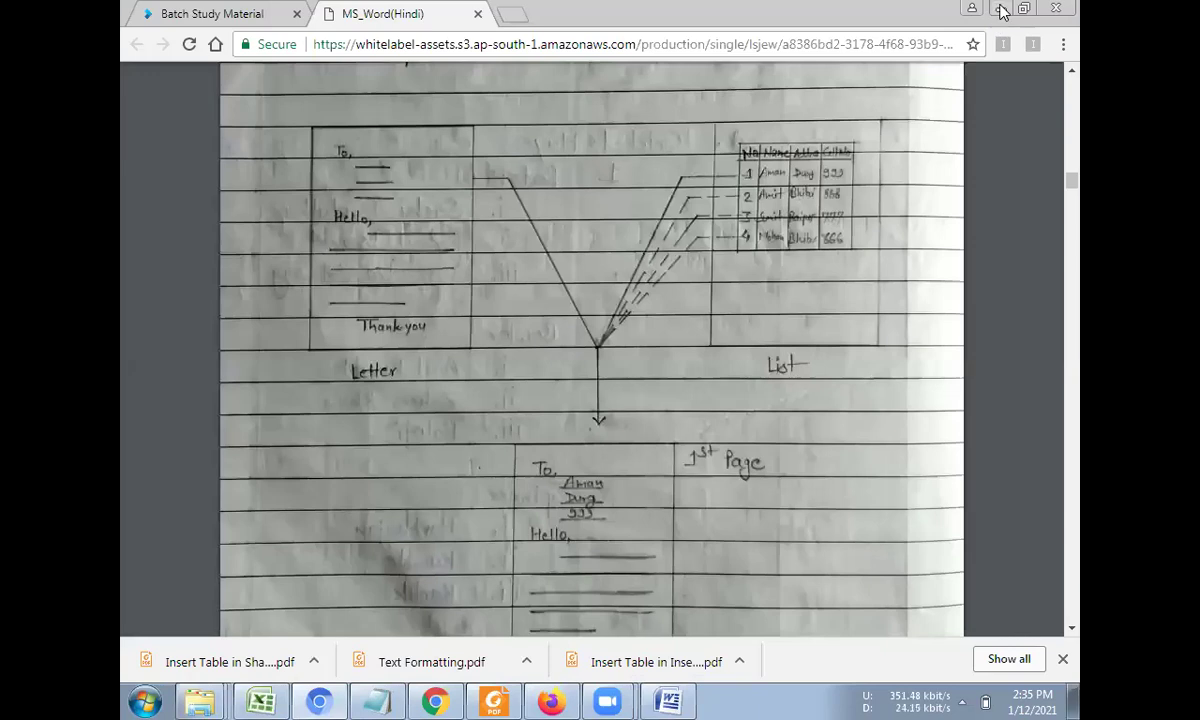
click(1000, 11)
click(1001, 12)
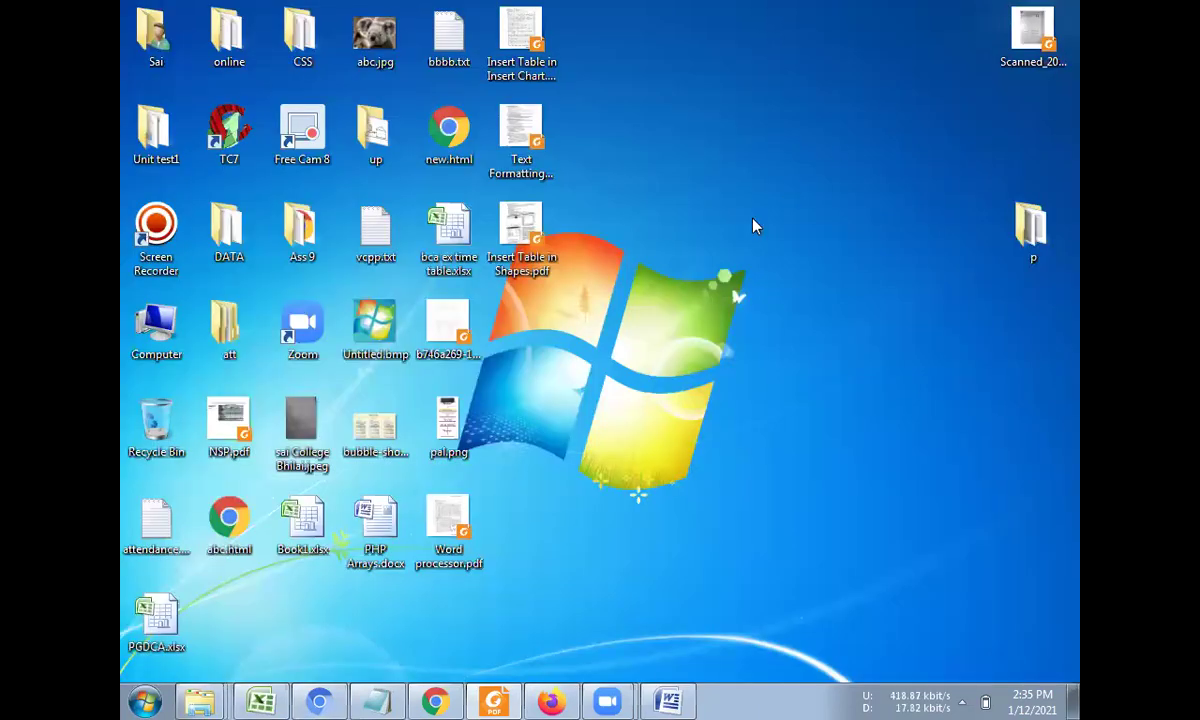
click(422, 242)
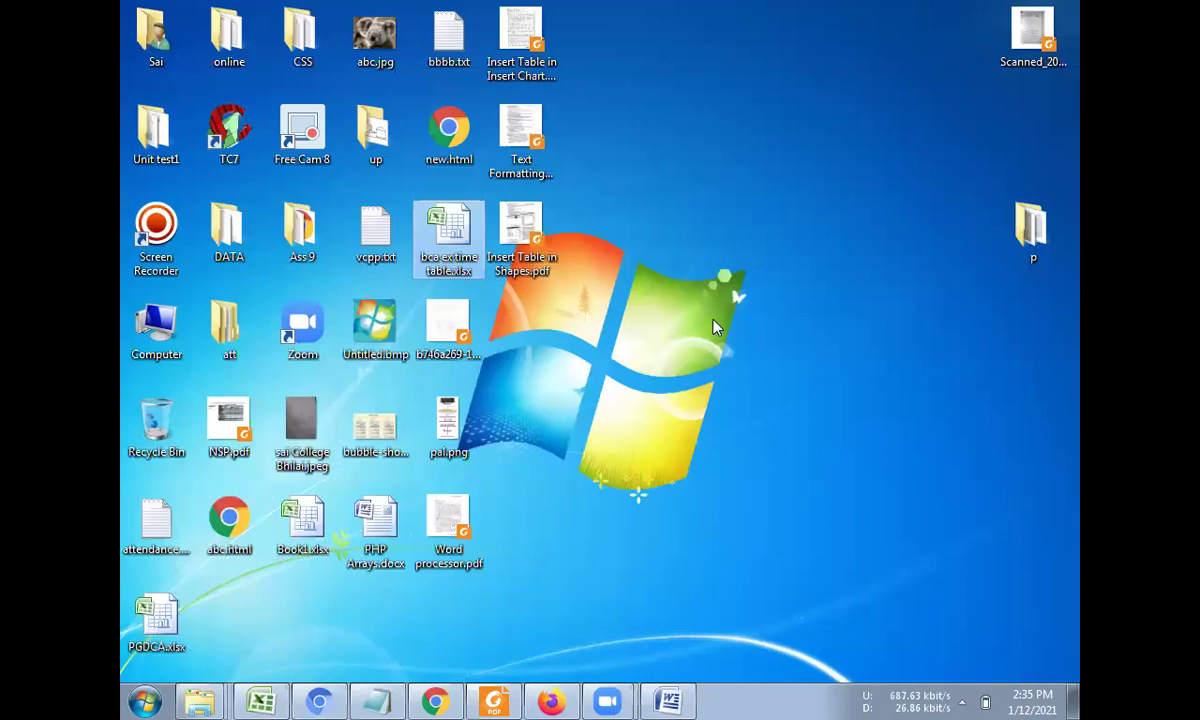
- Open PGDCA.xlsx from the desktop to verify its student list, then minimize Excel
click(737, 37)
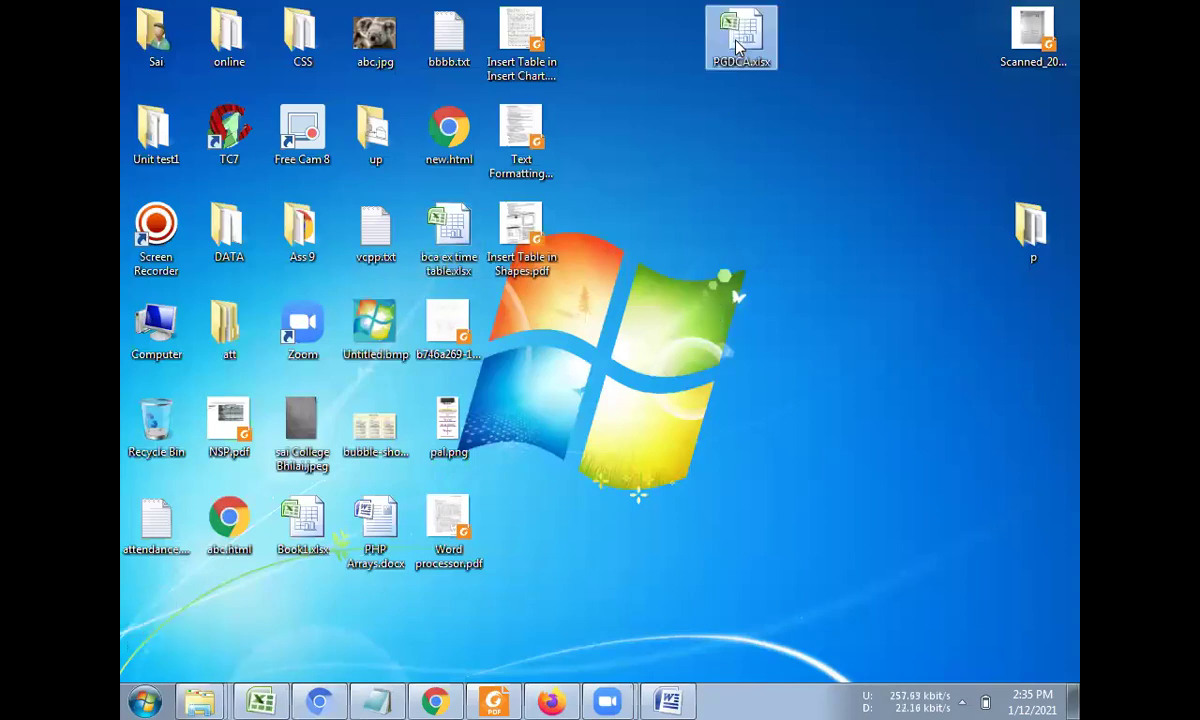
right_click(737, 37)
click(748, 51)
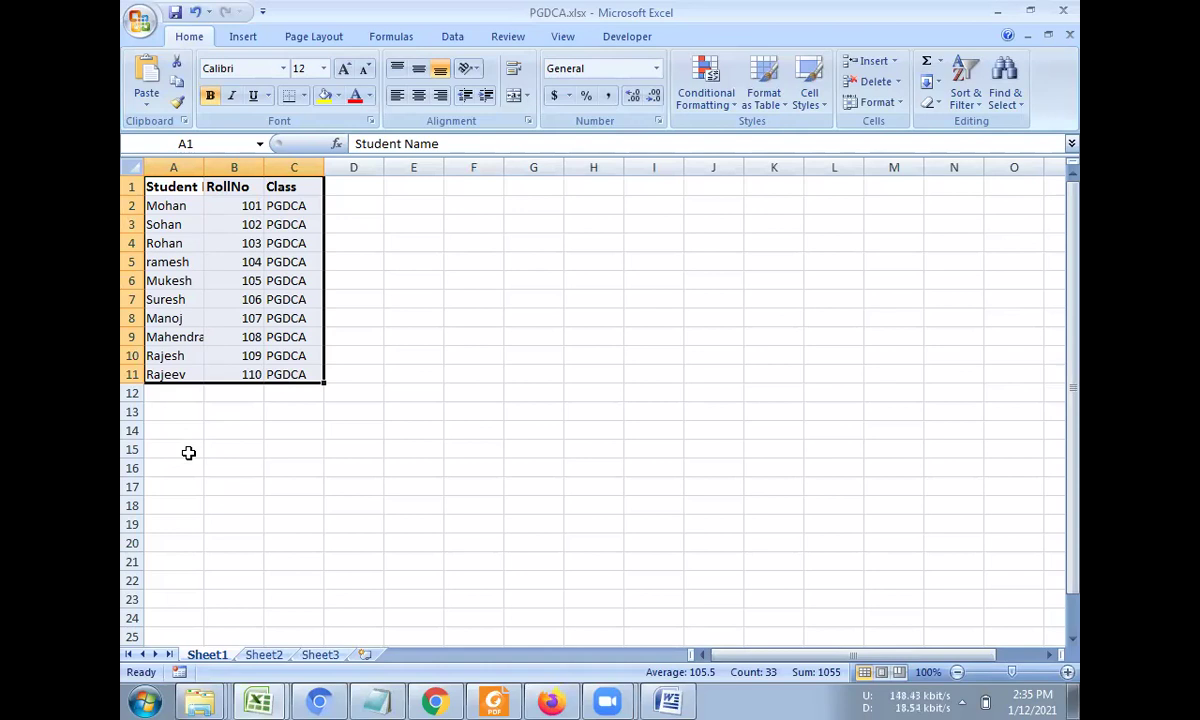
click(545, 274)
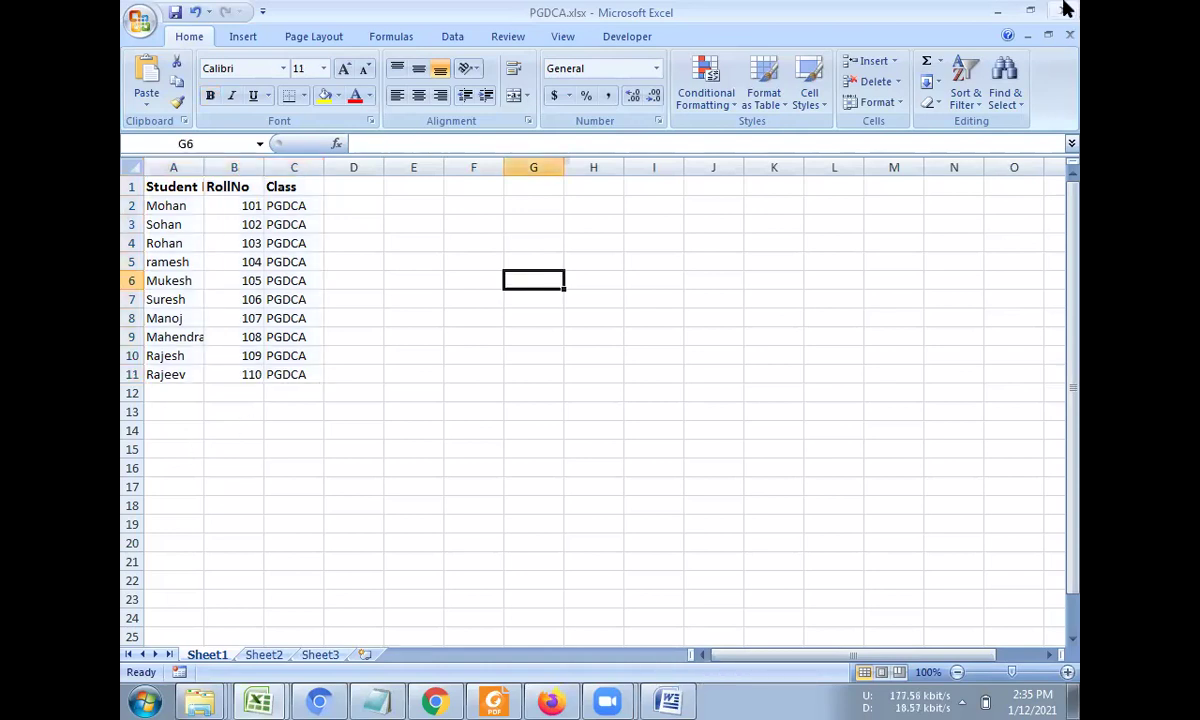
click(998, 10)
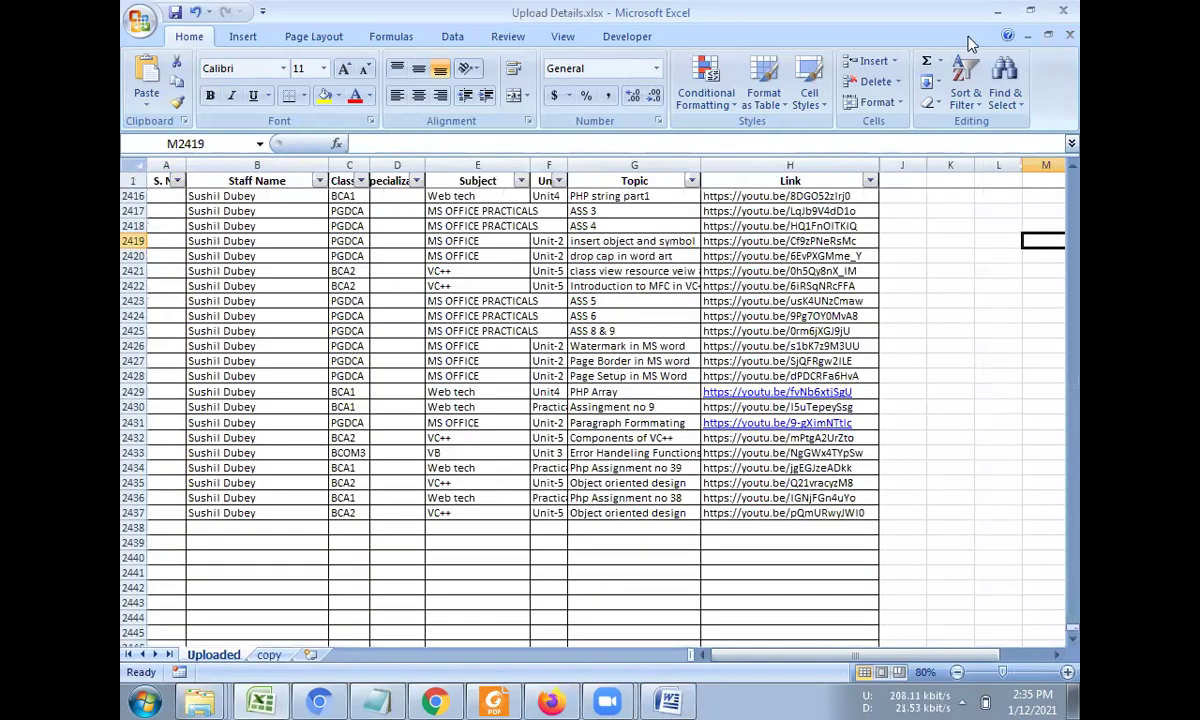
key(super+d)
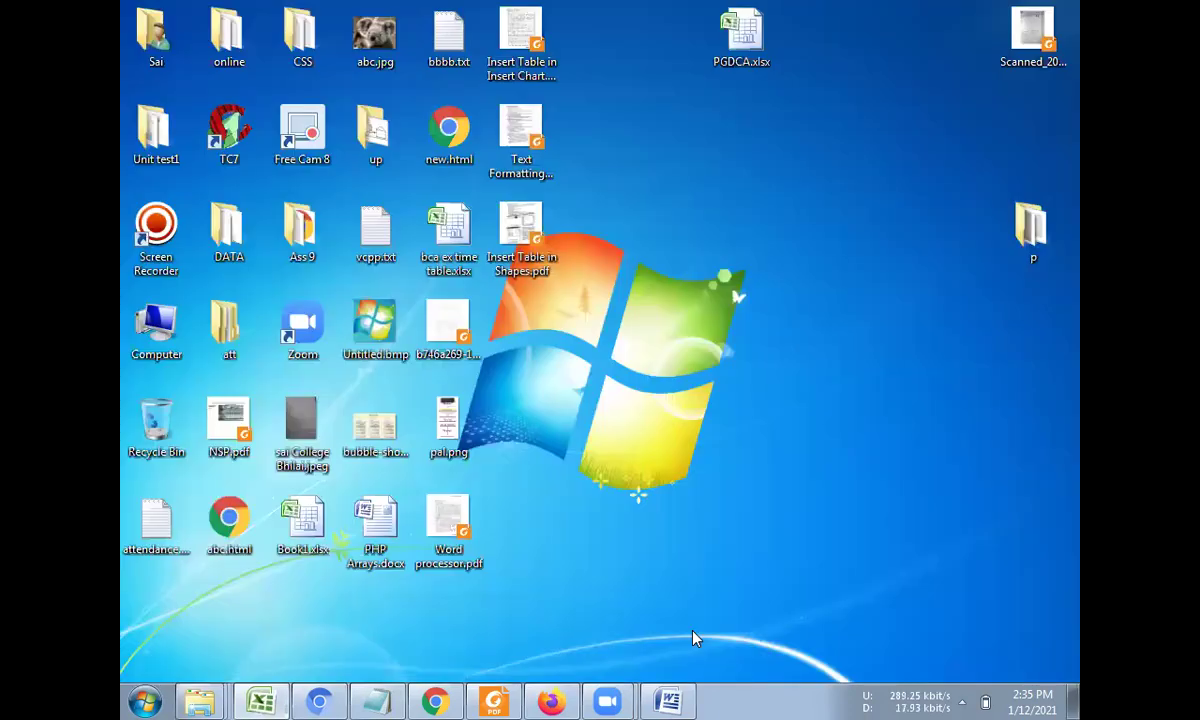
key(alt+Tab)
- Choose 'Use an existing list' and open Desktop\PGDCA.xlsx as the recipient source
click(934, 199)
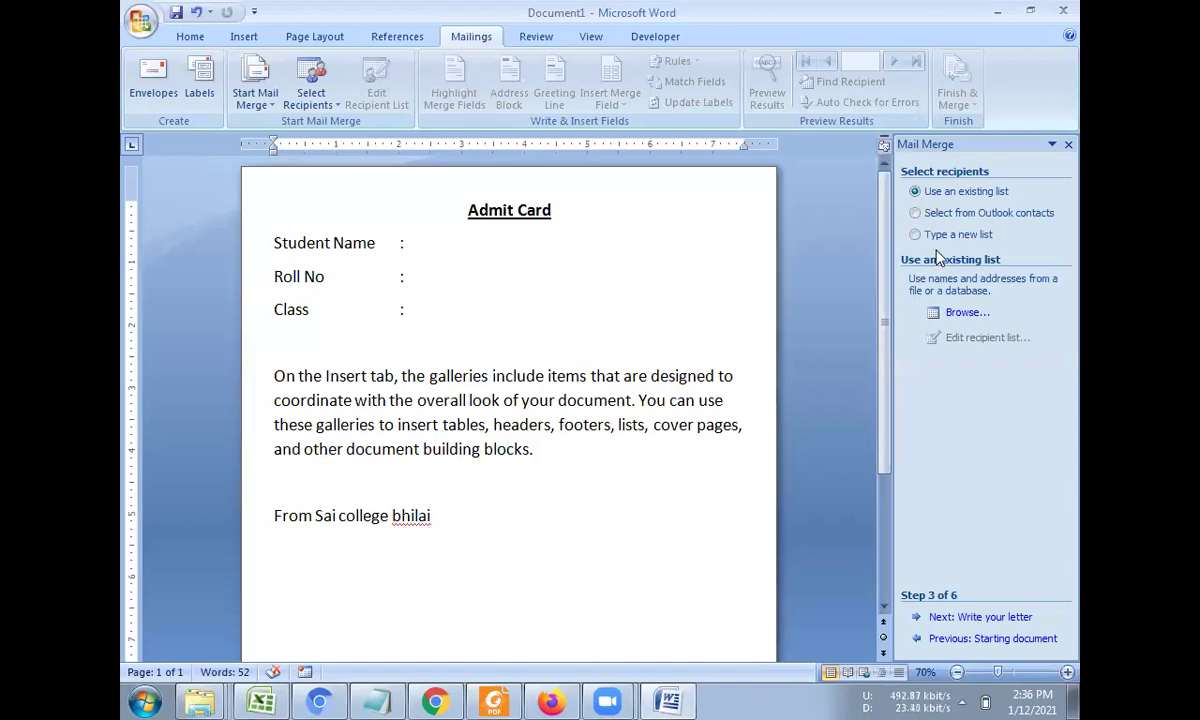
click(958, 314)
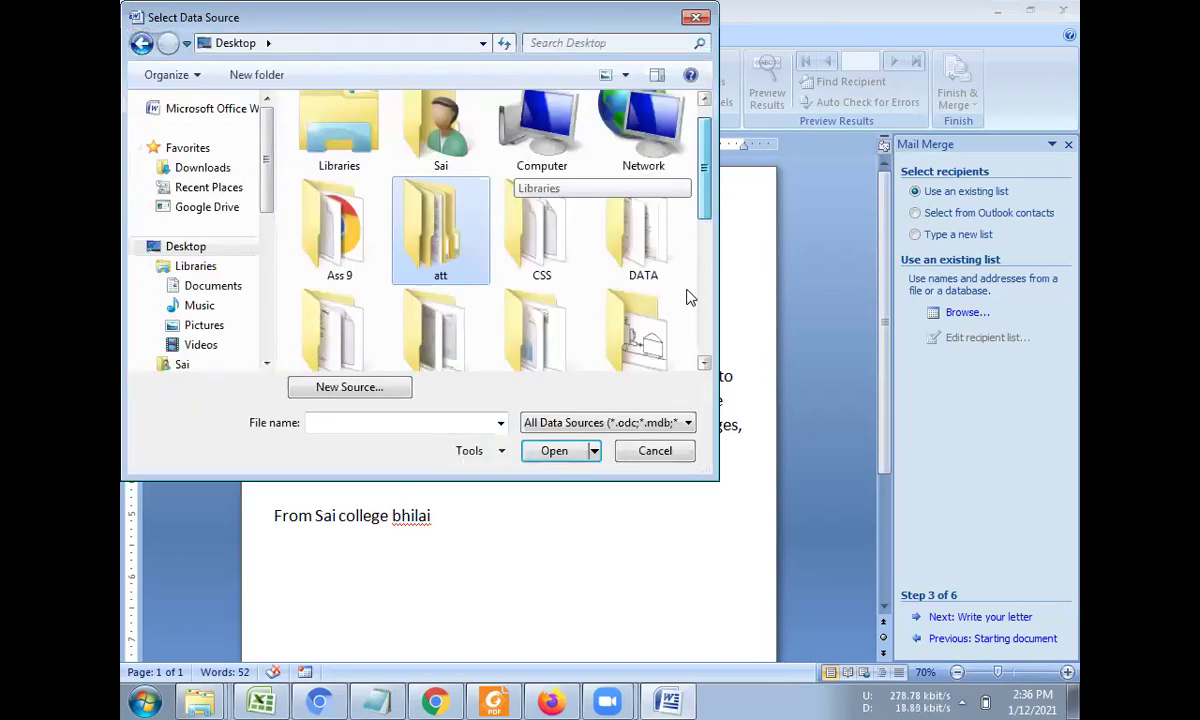
scroll(548, 245, down, 10)
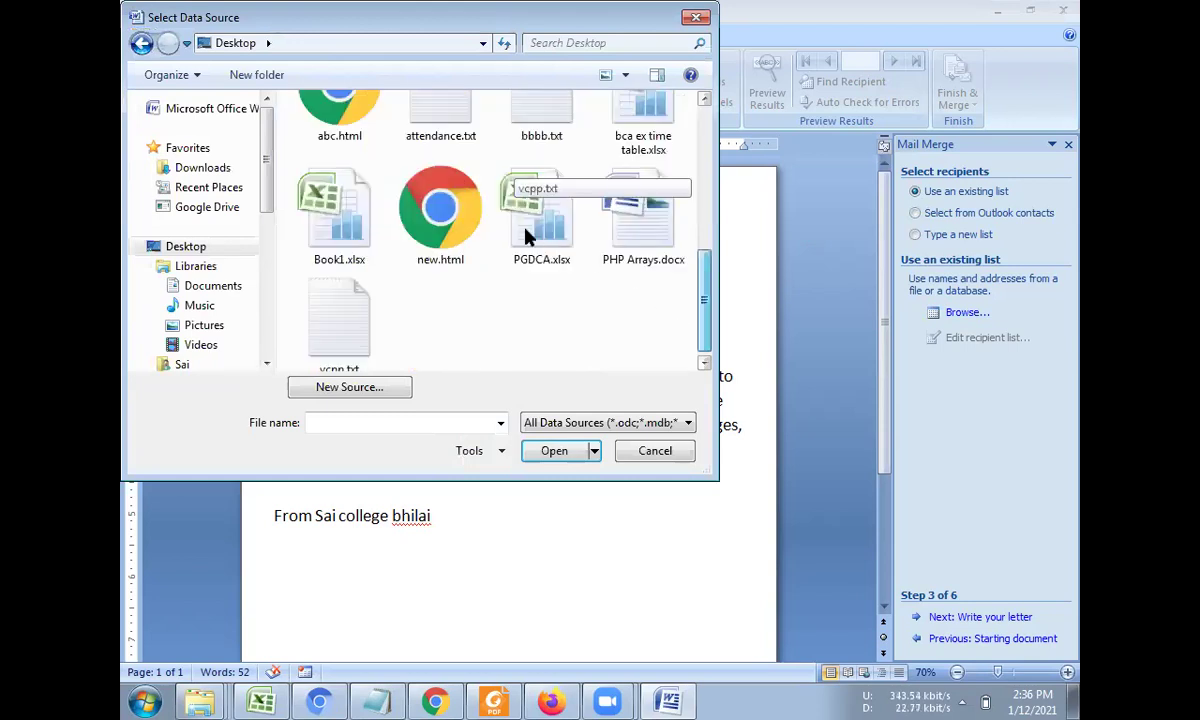
click(528, 236)
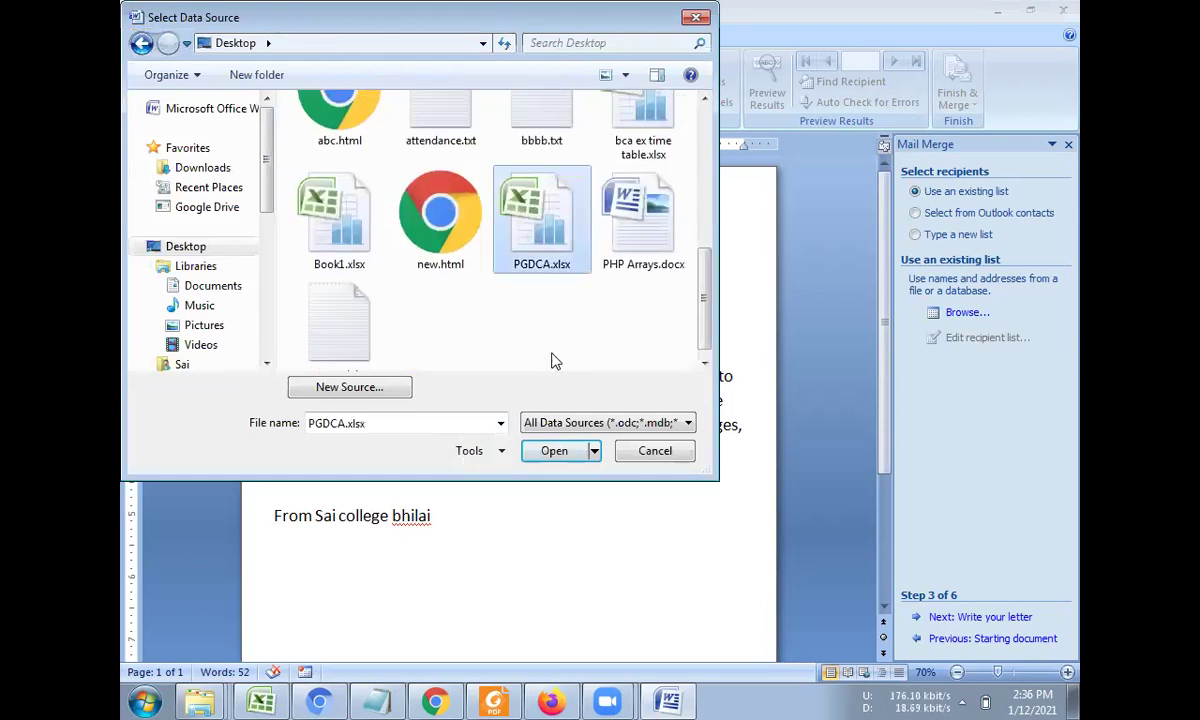
click(558, 452)
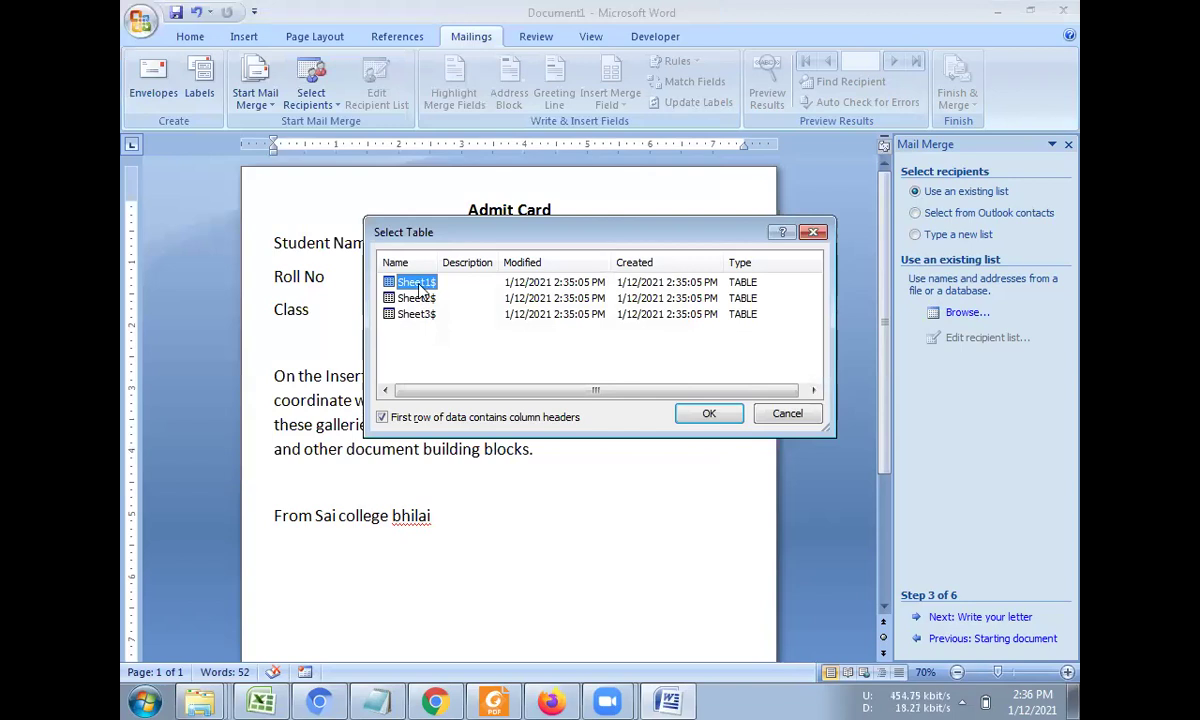
- Take recipients from Sheet1$ and uncheck one student to exclude them from the merge
click(705, 413)
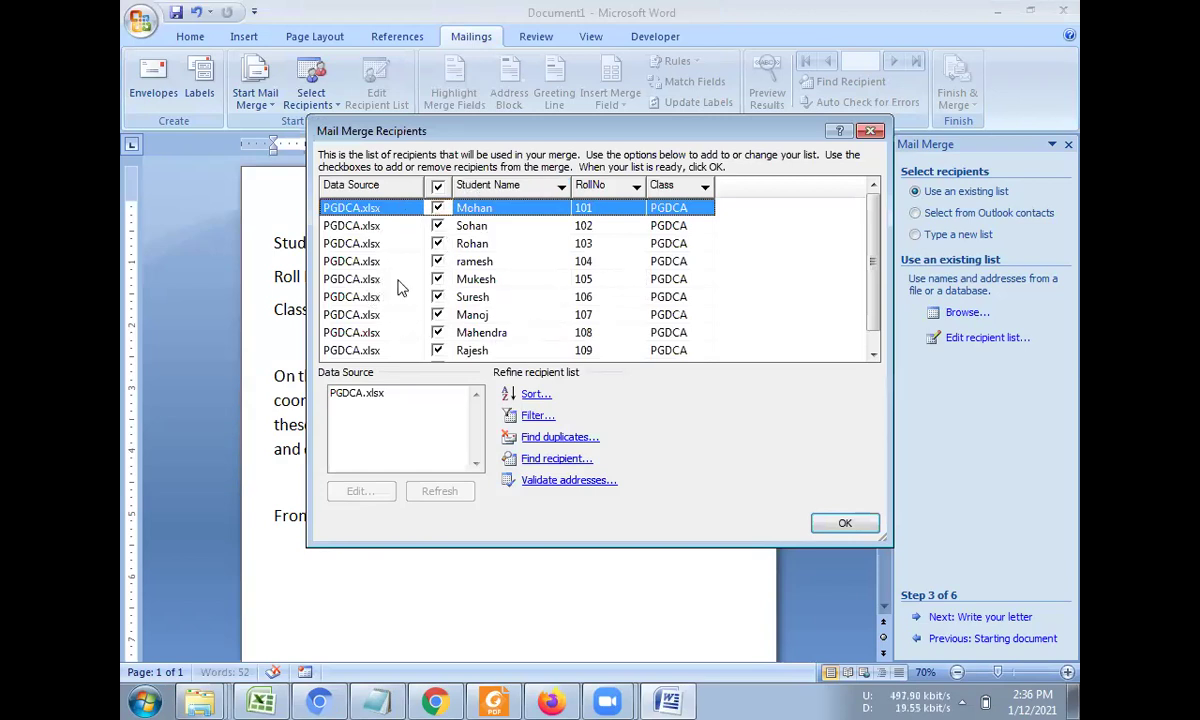
click(437, 279)
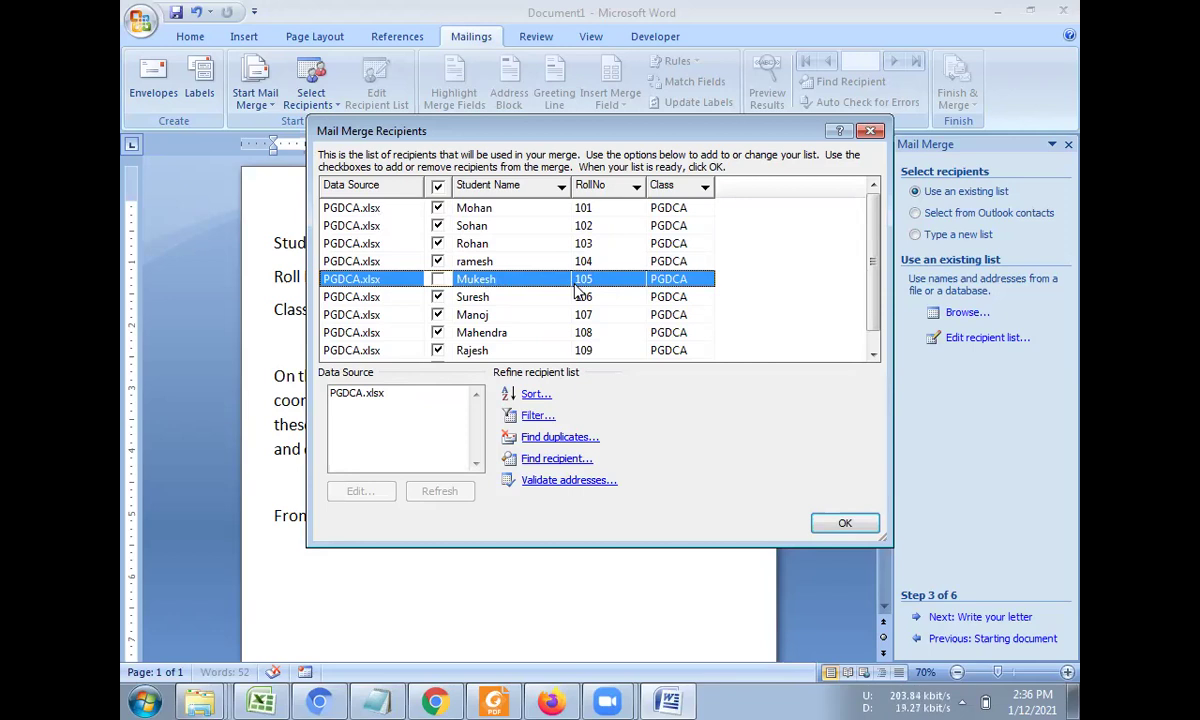
click(842, 524)
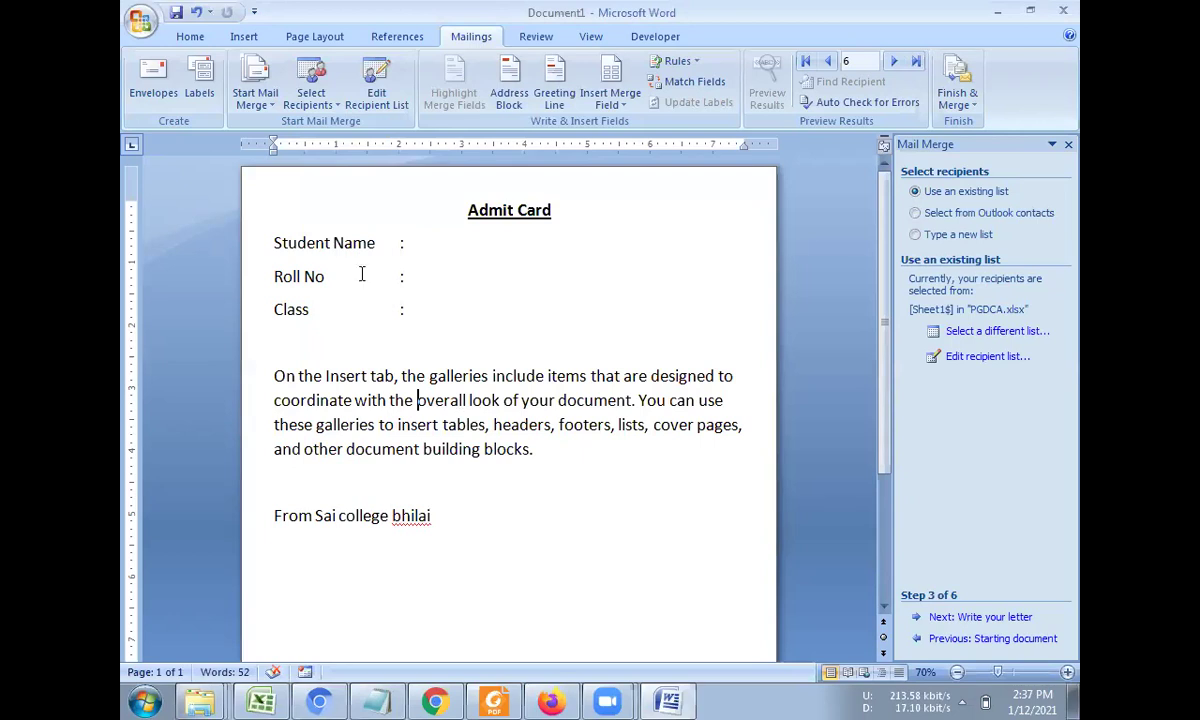
- Put the cursor after the Student Name colon with the wizard at Step 4, Write your letter
key(Up)
key(Up)
key(Up)
click(955, 618)
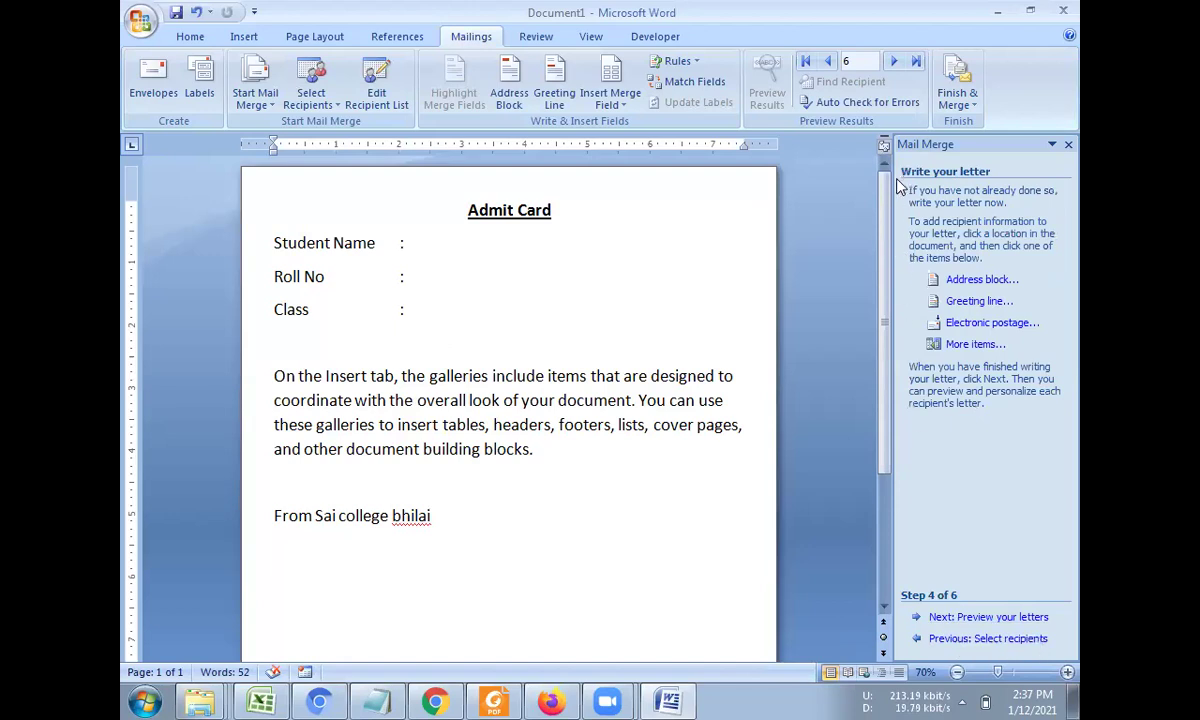
click(410, 243)
click(942, 620)
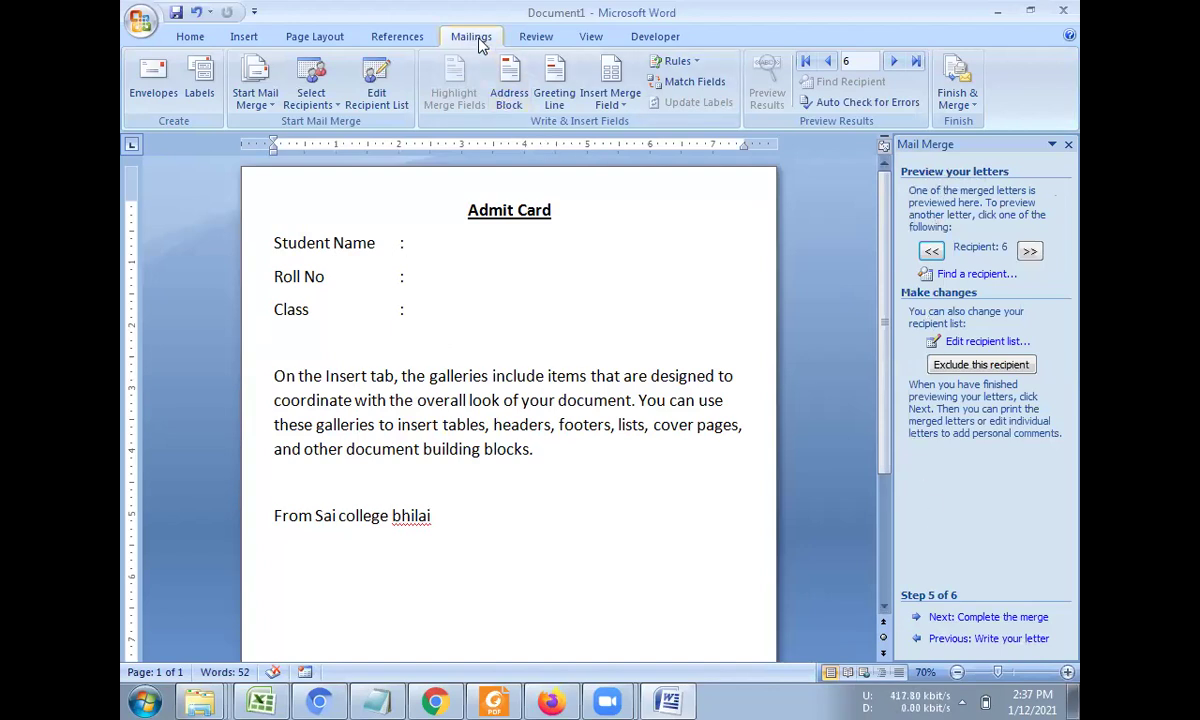
click(945, 638)
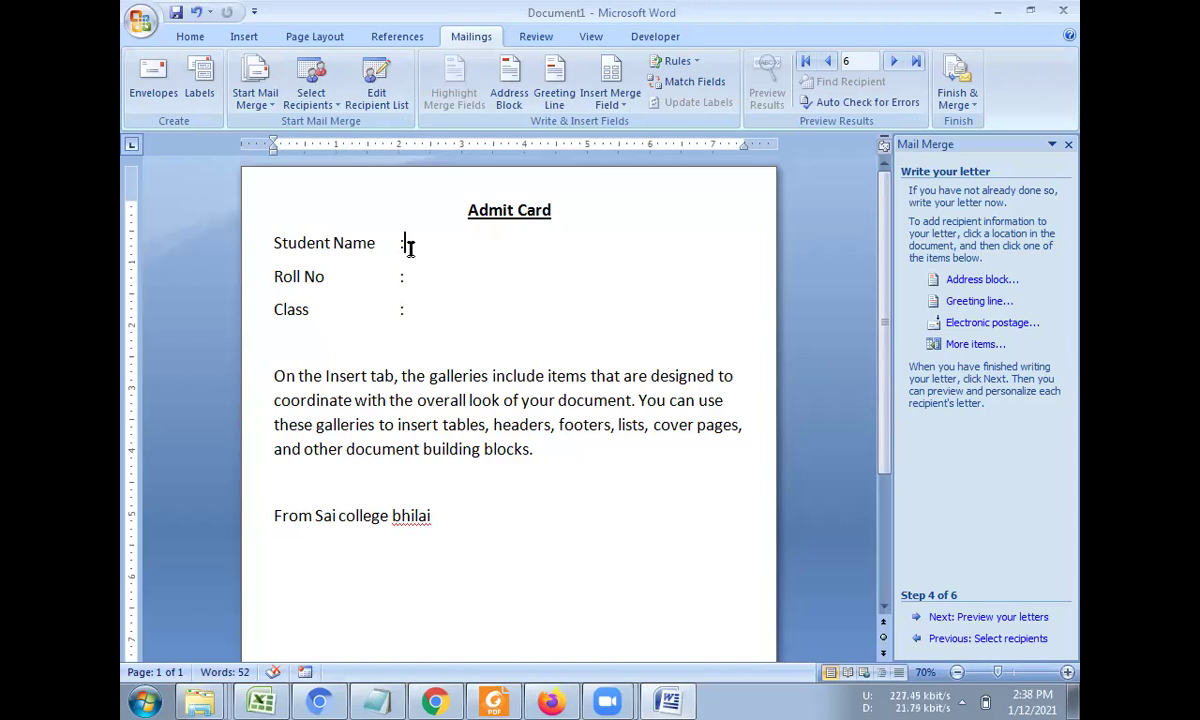
- Insert the «Student_Name» merge field after the Student Name label
click(612, 112)
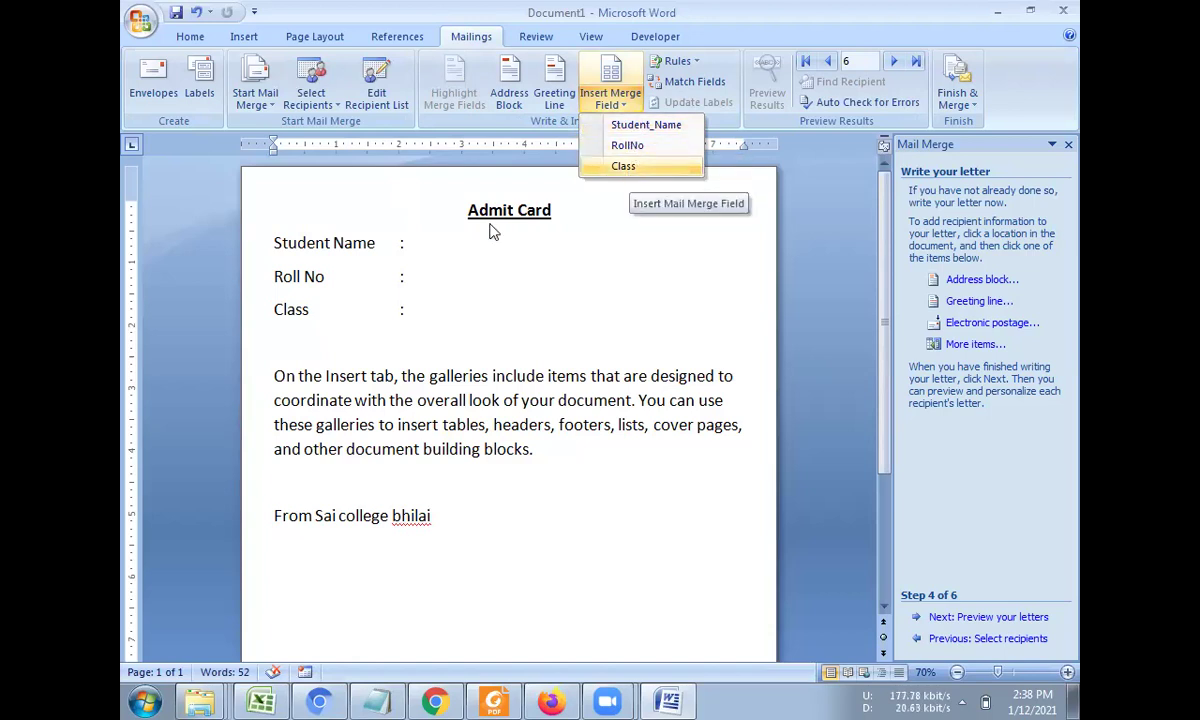
click(406, 247)
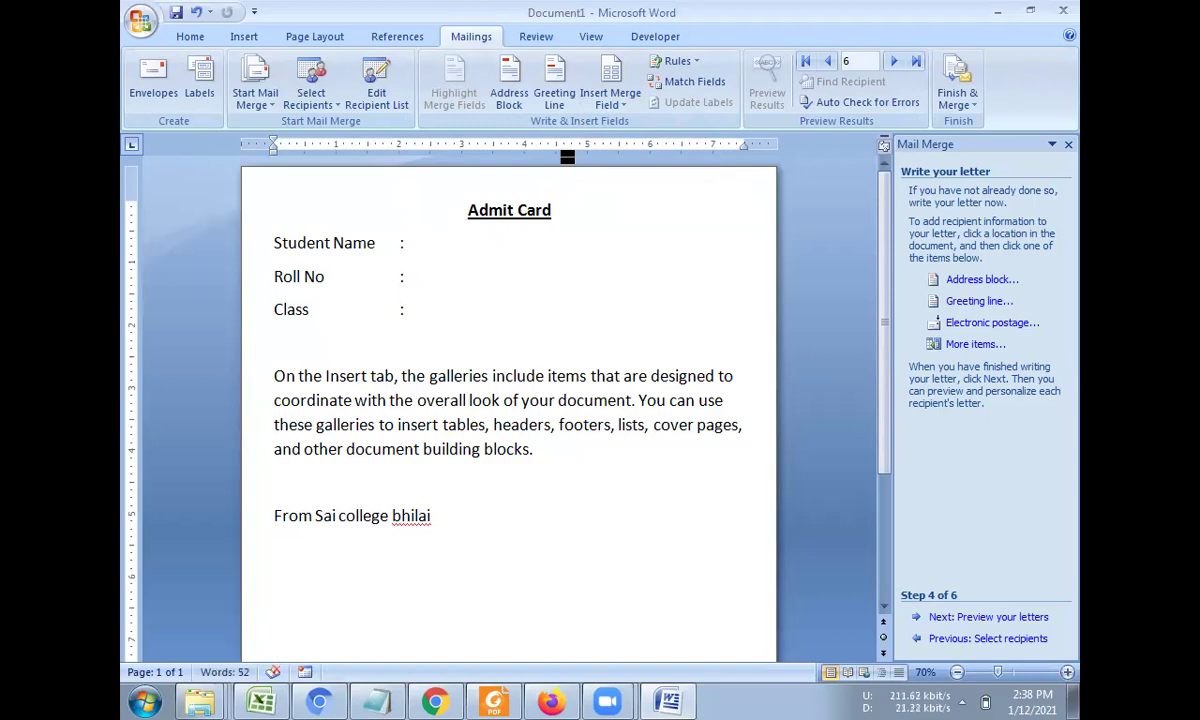
click(610, 100)
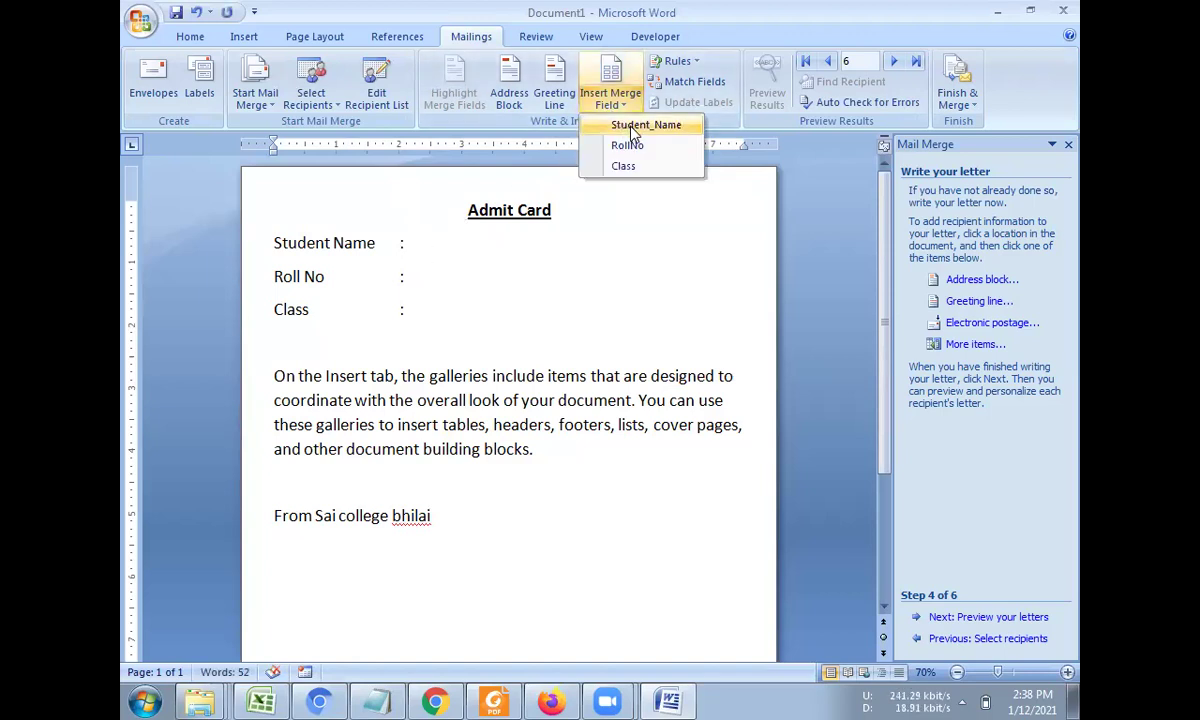
click(632, 126)
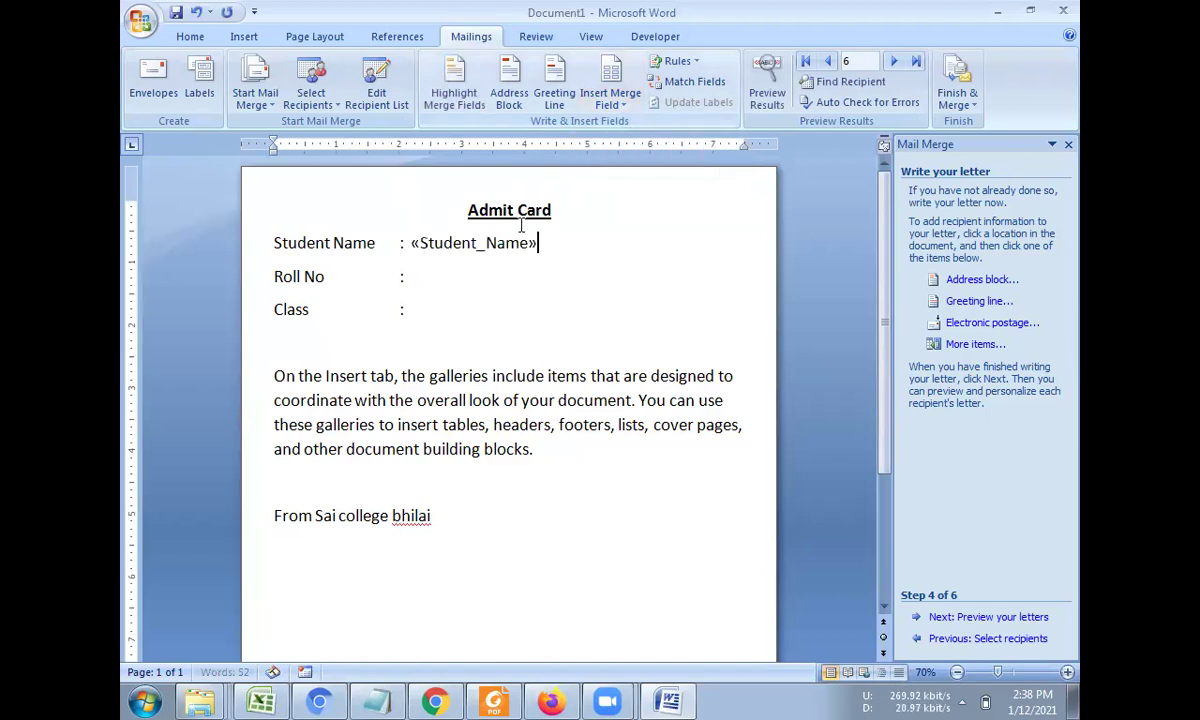
drag(418, 242, 502, 242)
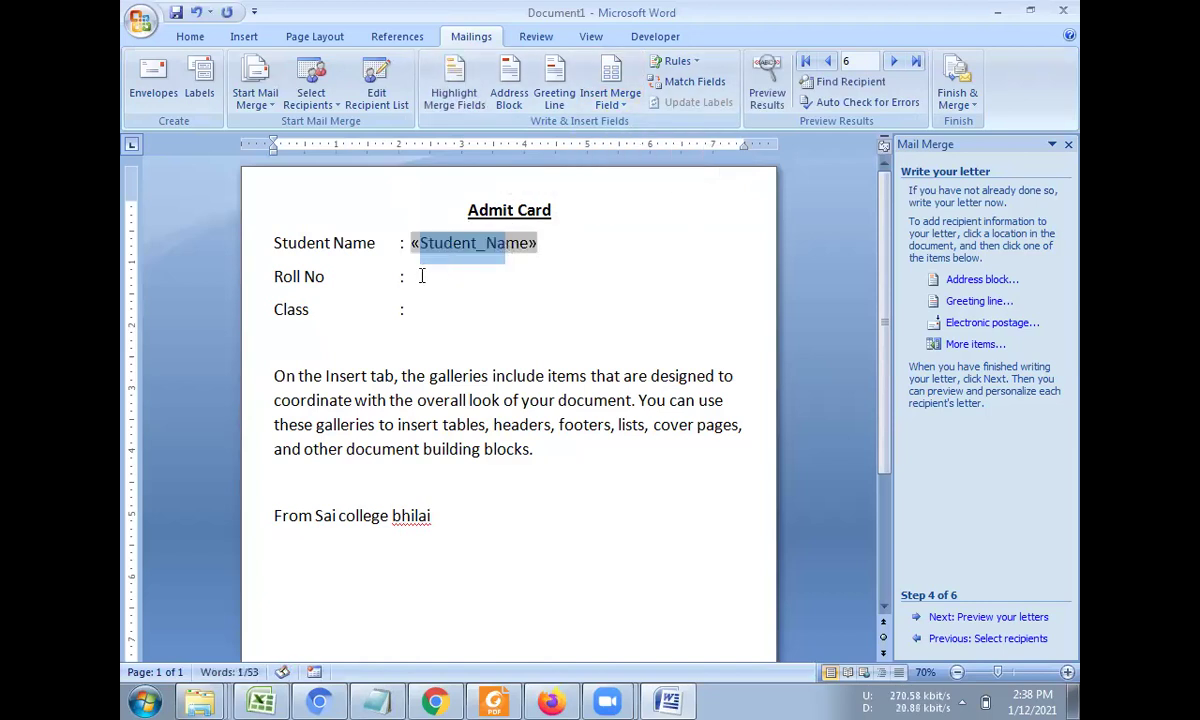
click(381, 260)
- Make the Roll No line read «RollNo»/«Class» and add «Class» for the Class line
key(End)
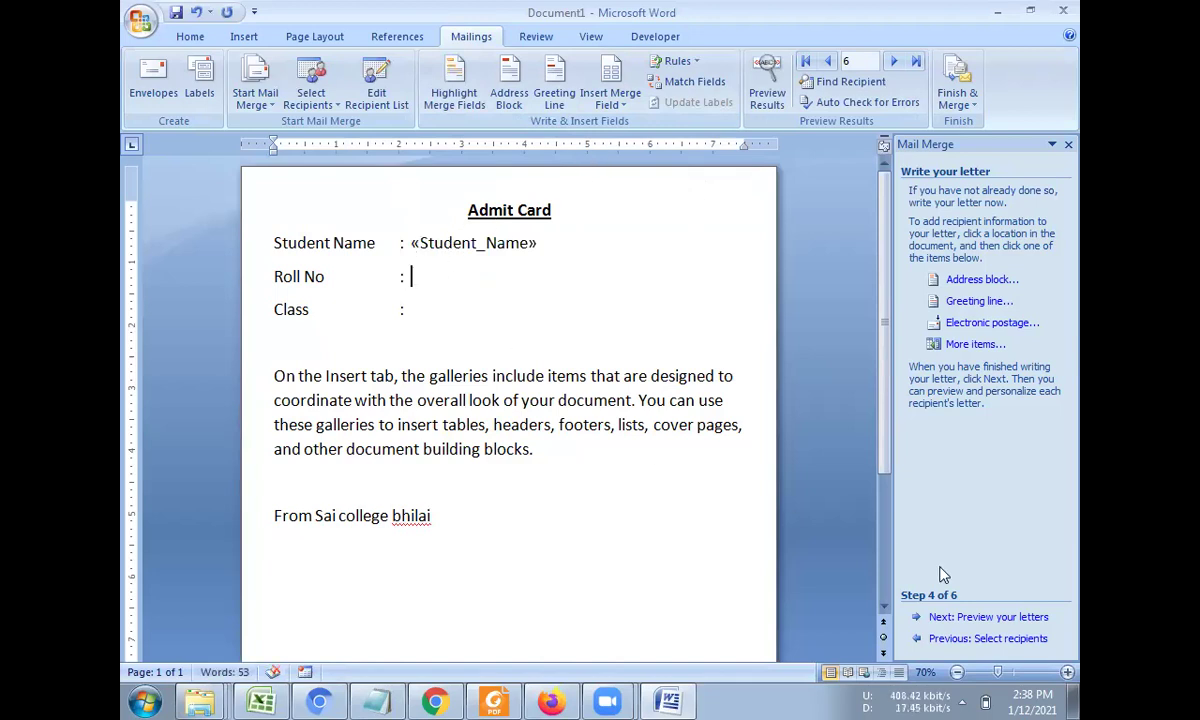
click(611, 100)
click(628, 147)
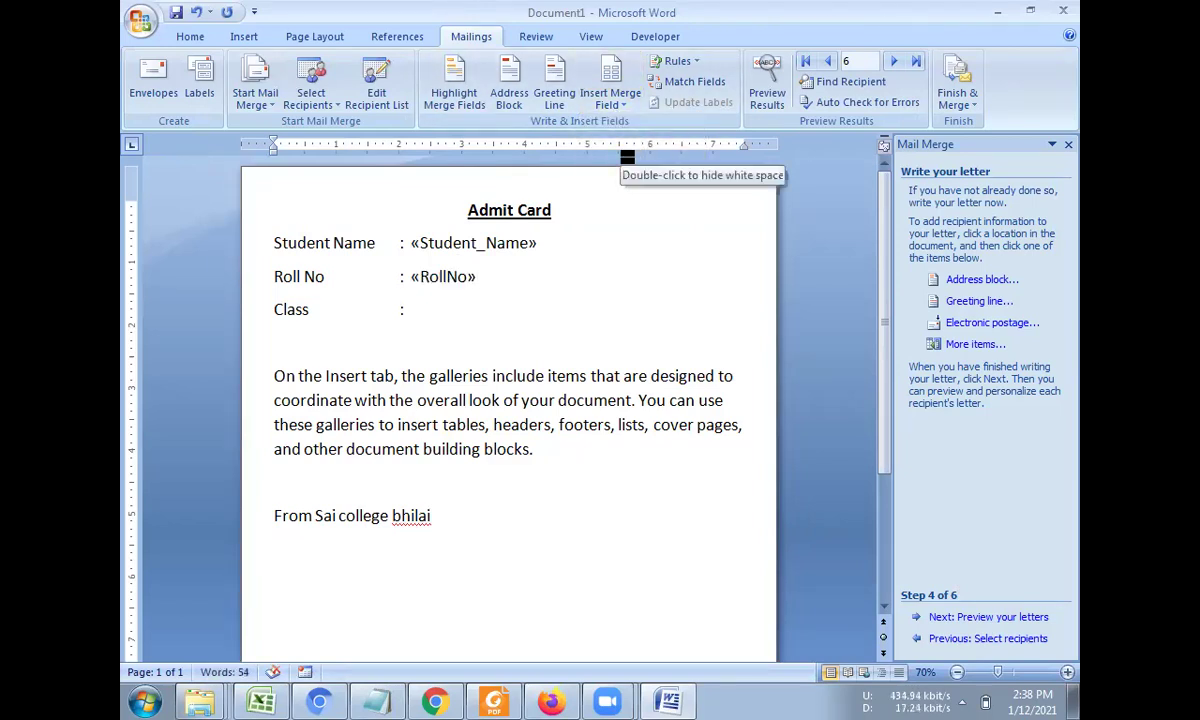
text(/)
click(611, 100)
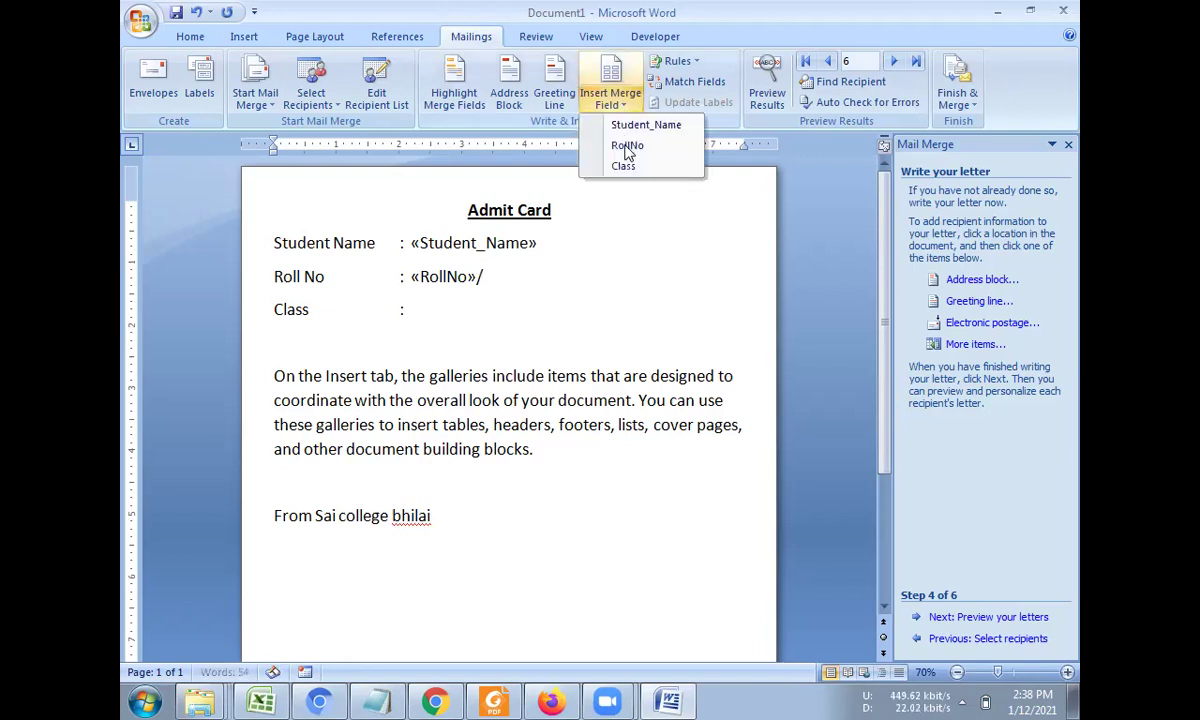
click(625, 162)
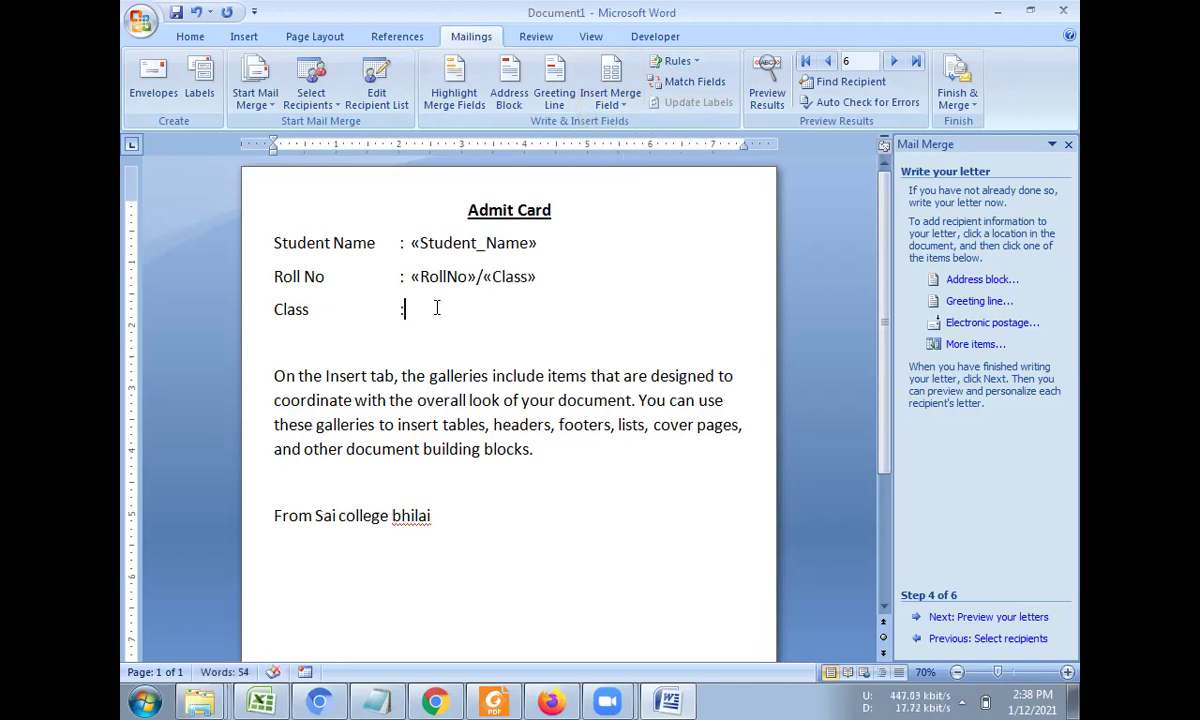
click(611, 98)
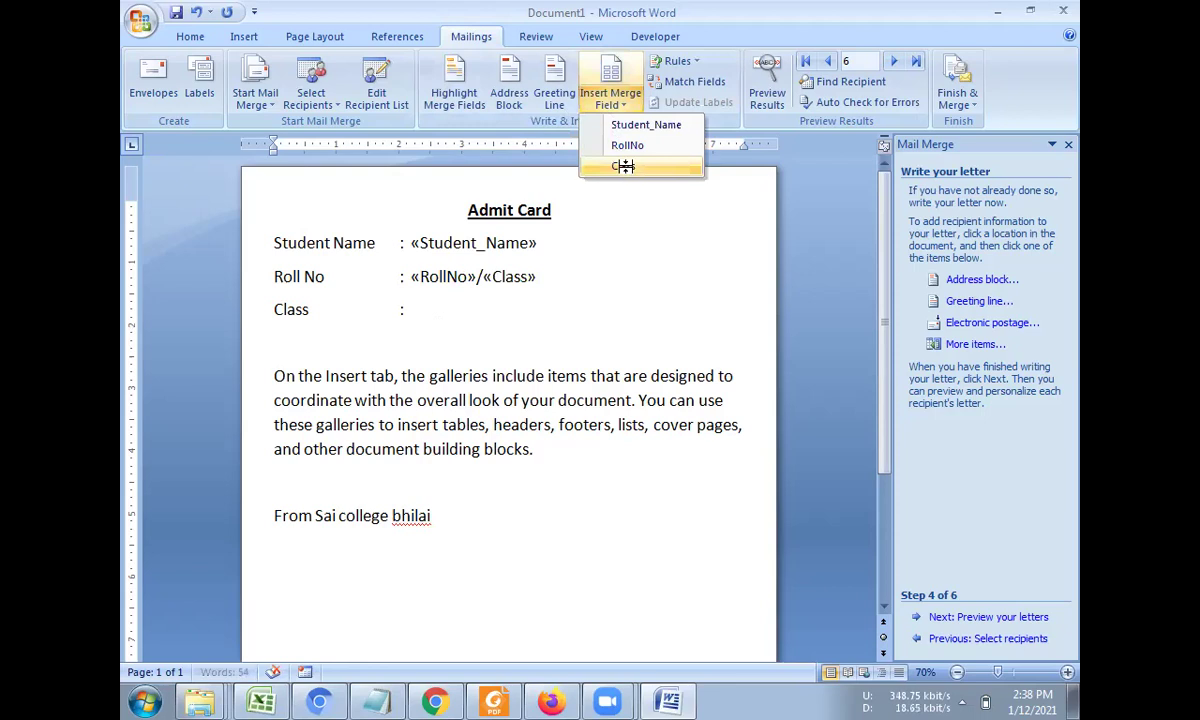
click(624, 166)
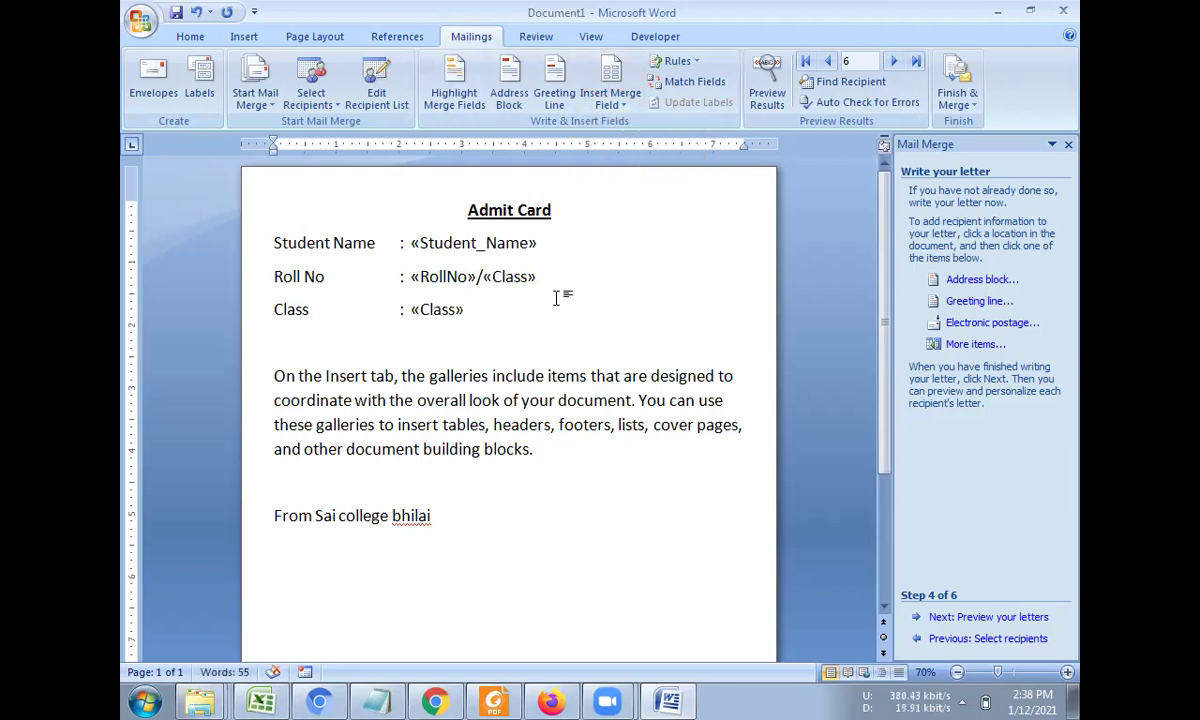
- Format the «Student_Name» field as 24 pt red text
drag(413, 243, 537, 240)
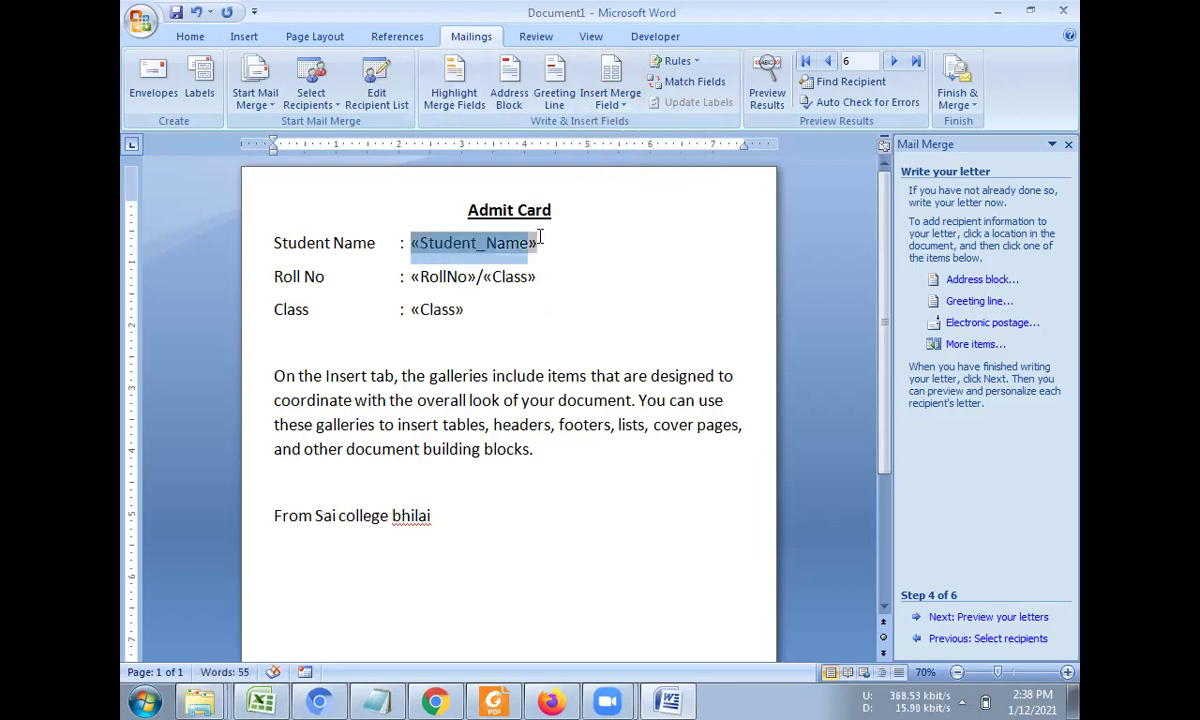
click(184, 38)
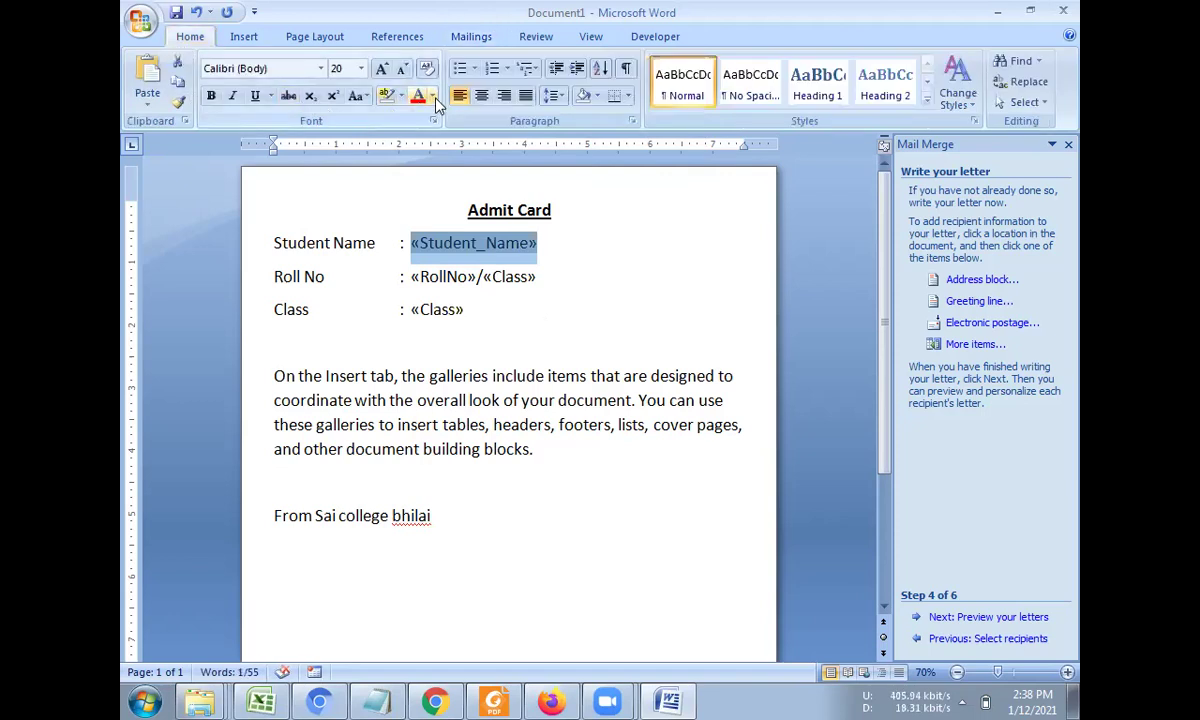
click(381, 69)
click(381, 69)
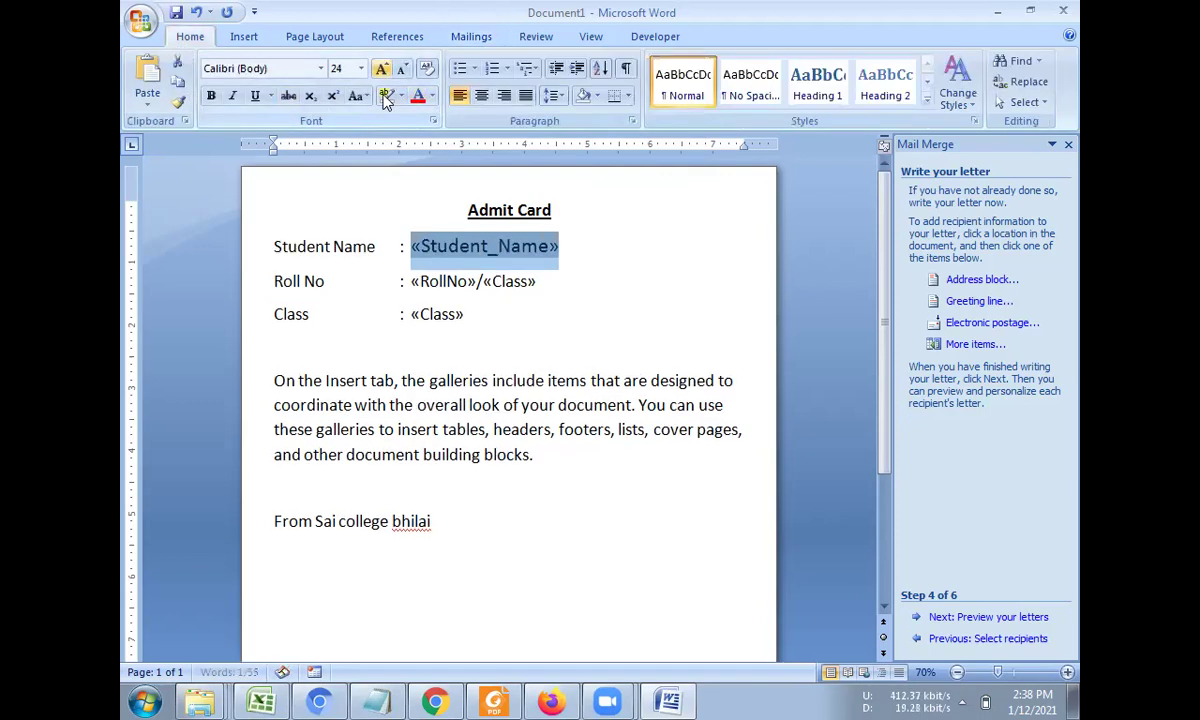
click(466, 280)
drag(410, 245, 563, 245)
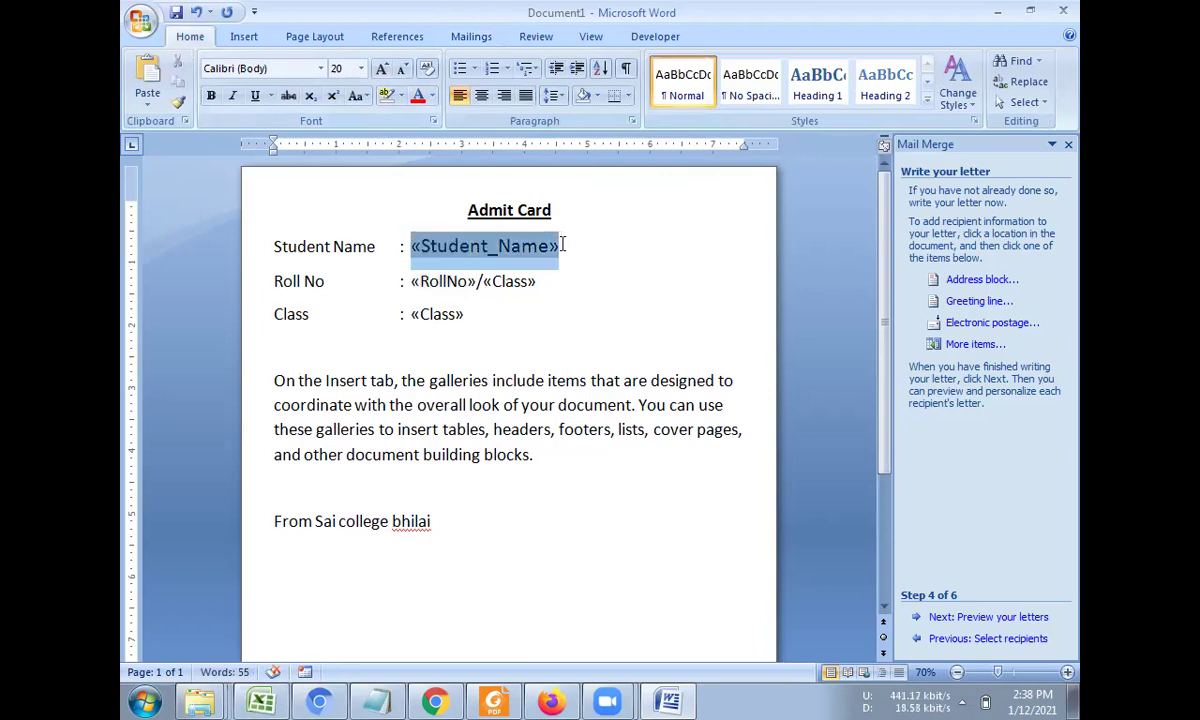
click(431, 96)
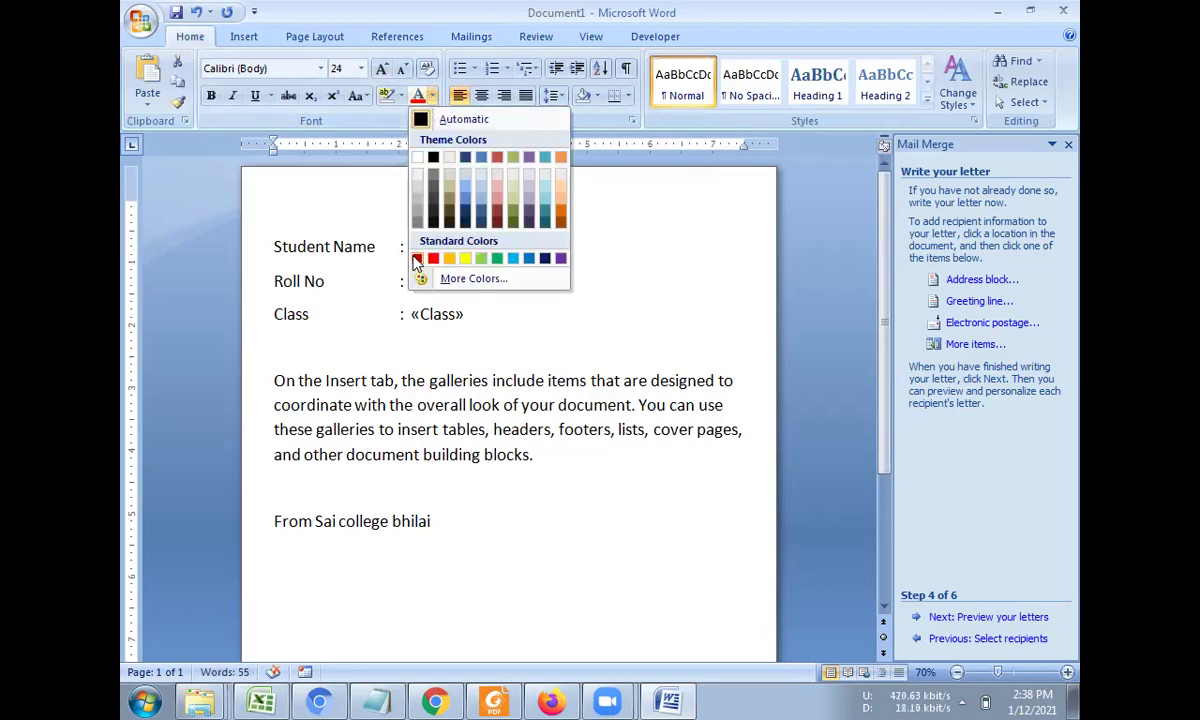
click(417, 258)
click(420, 314)
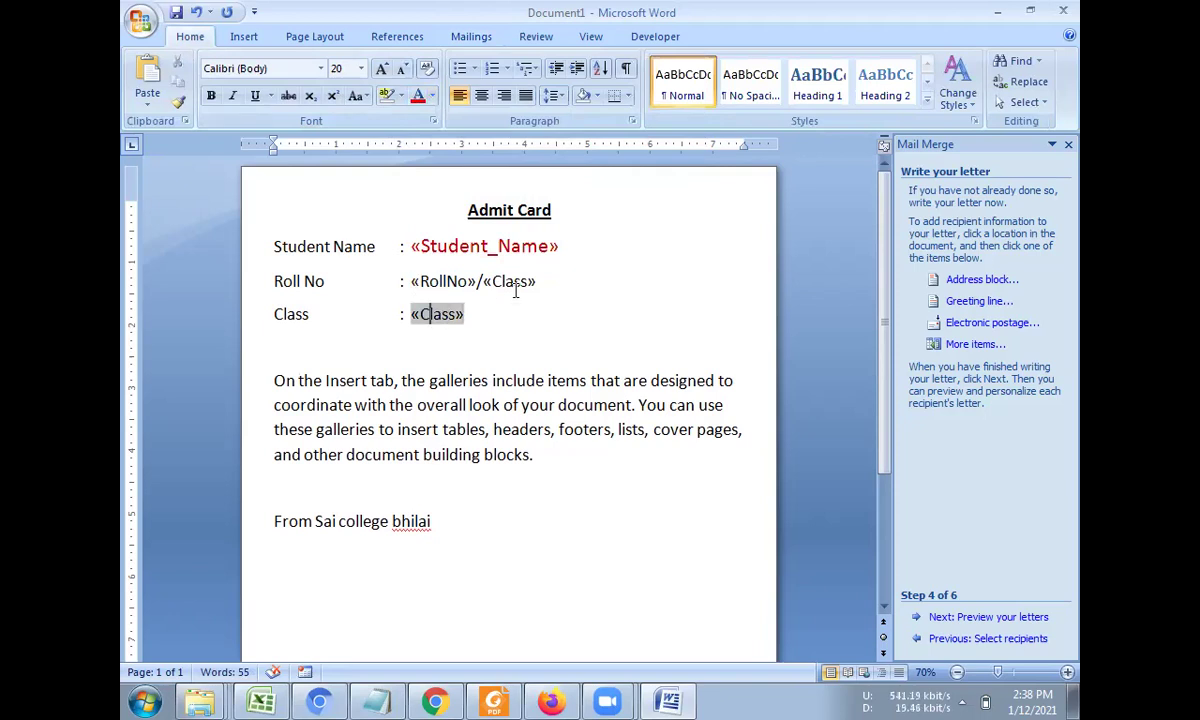
drag(411, 281, 536, 282)
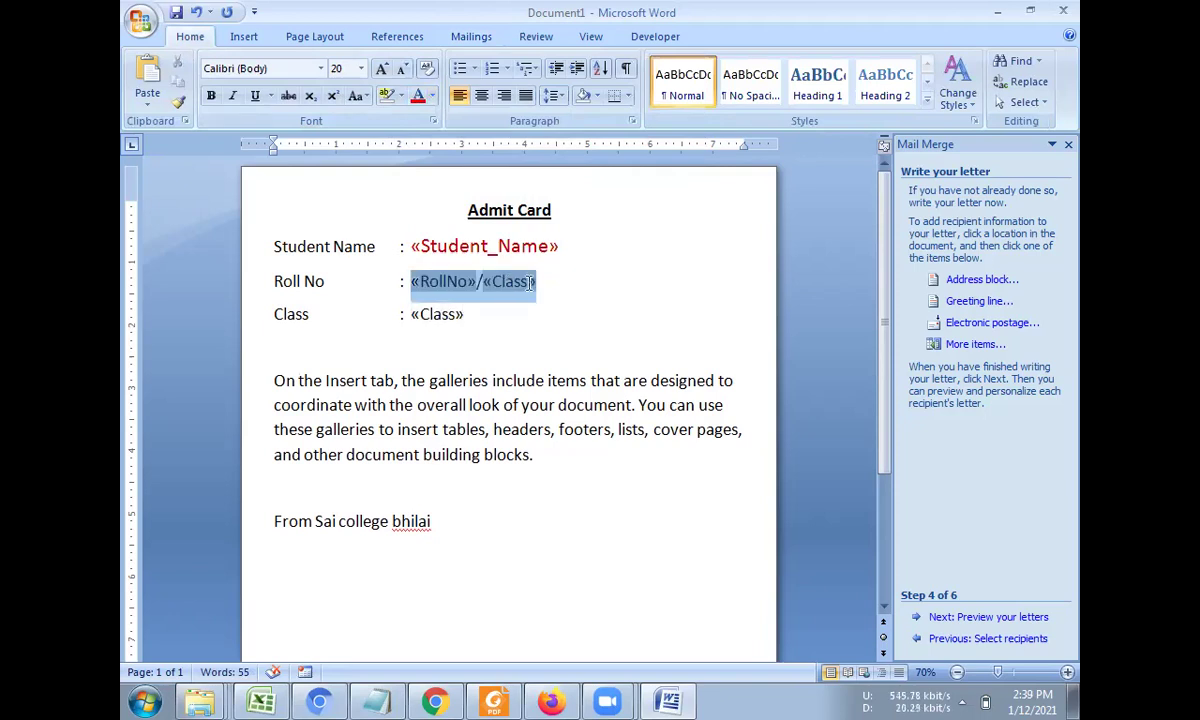
click(244, 37)
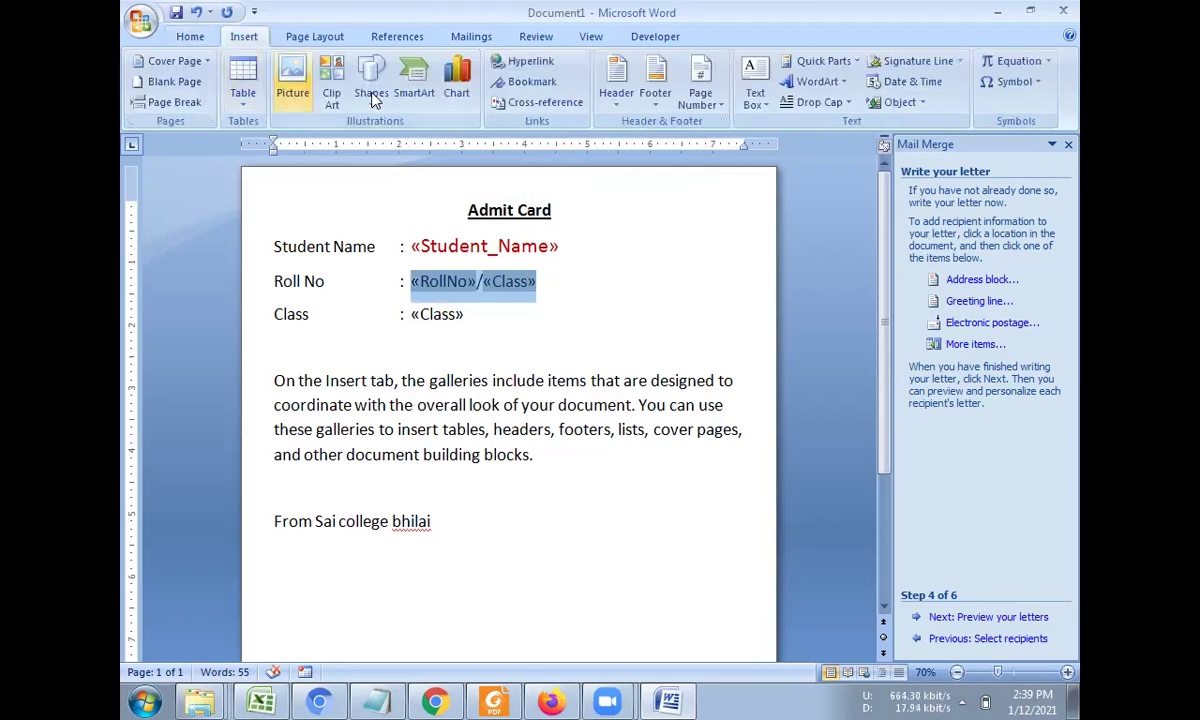
click(371, 78)
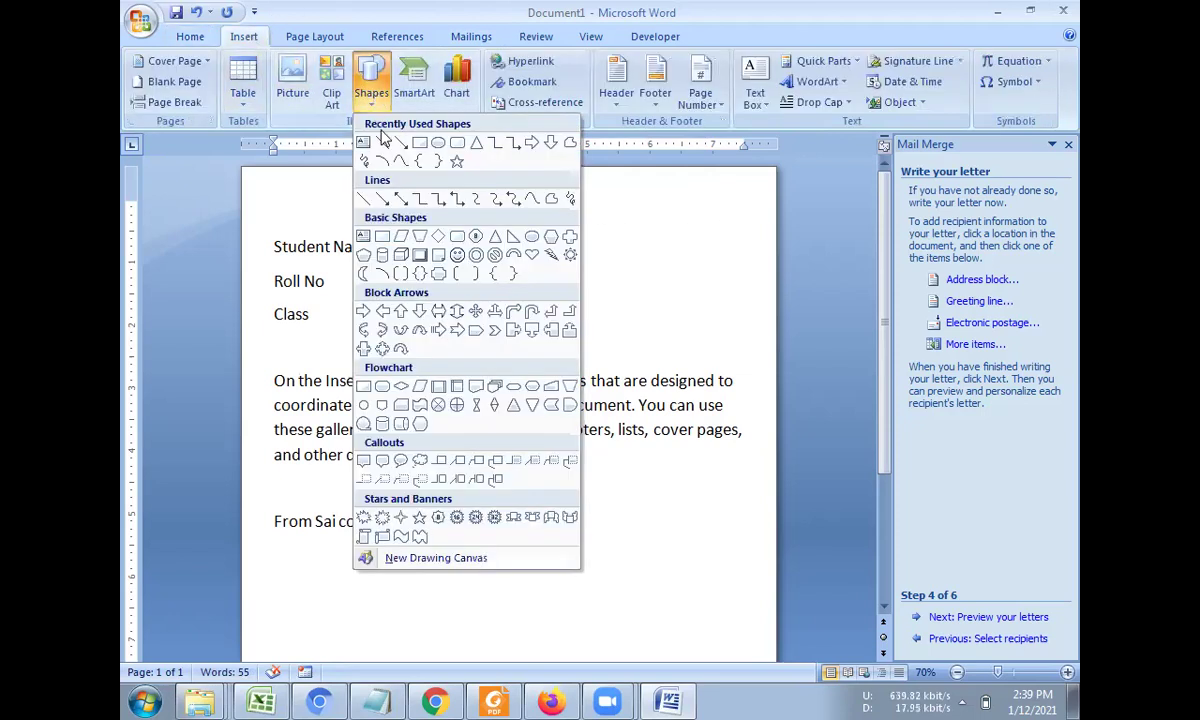
click(456, 146)
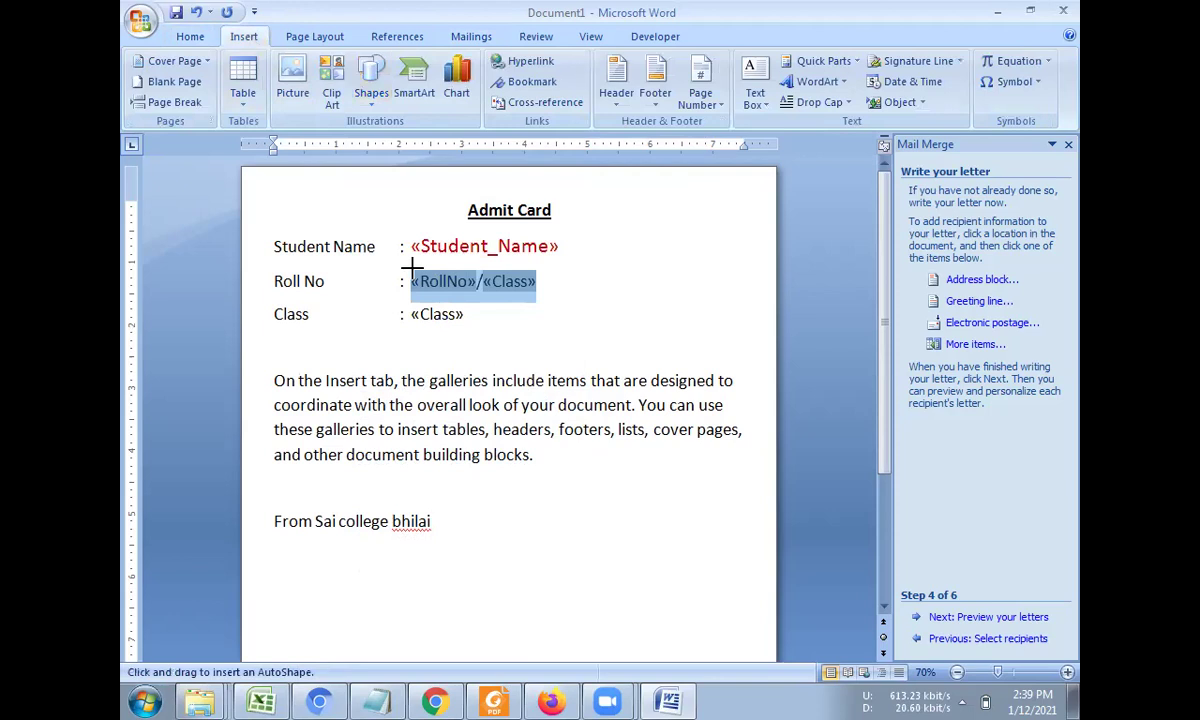
drag(412, 268, 545, 297)
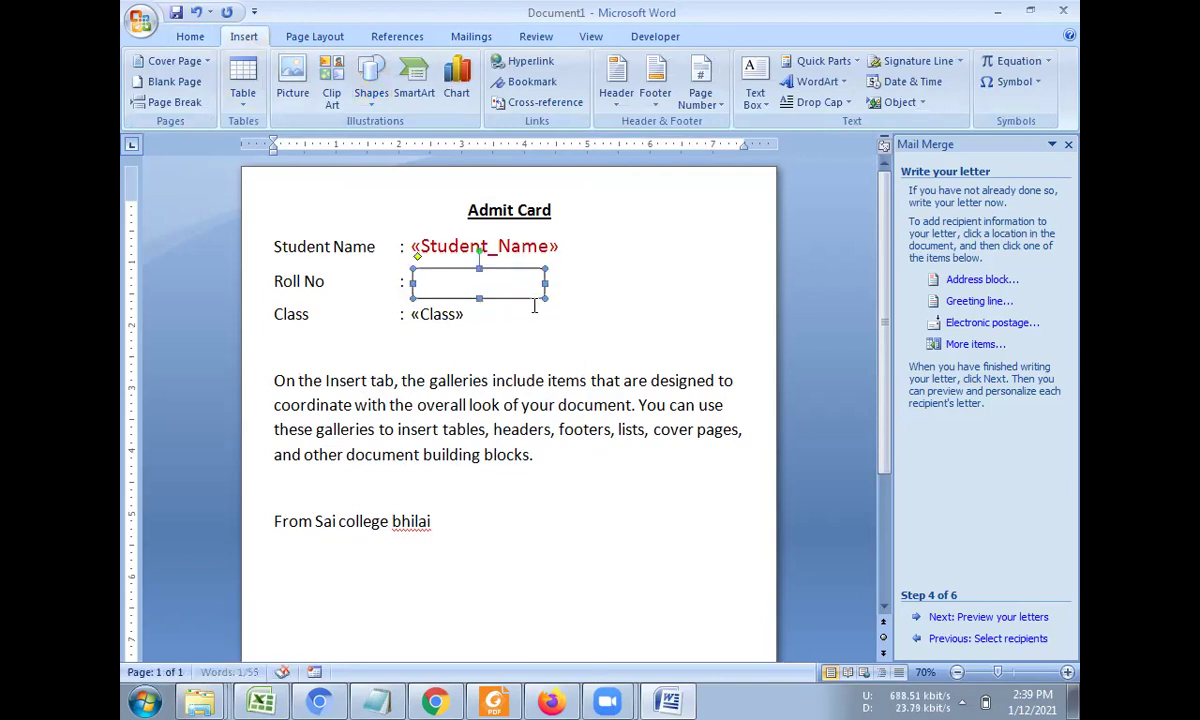
right_click(507, 285)
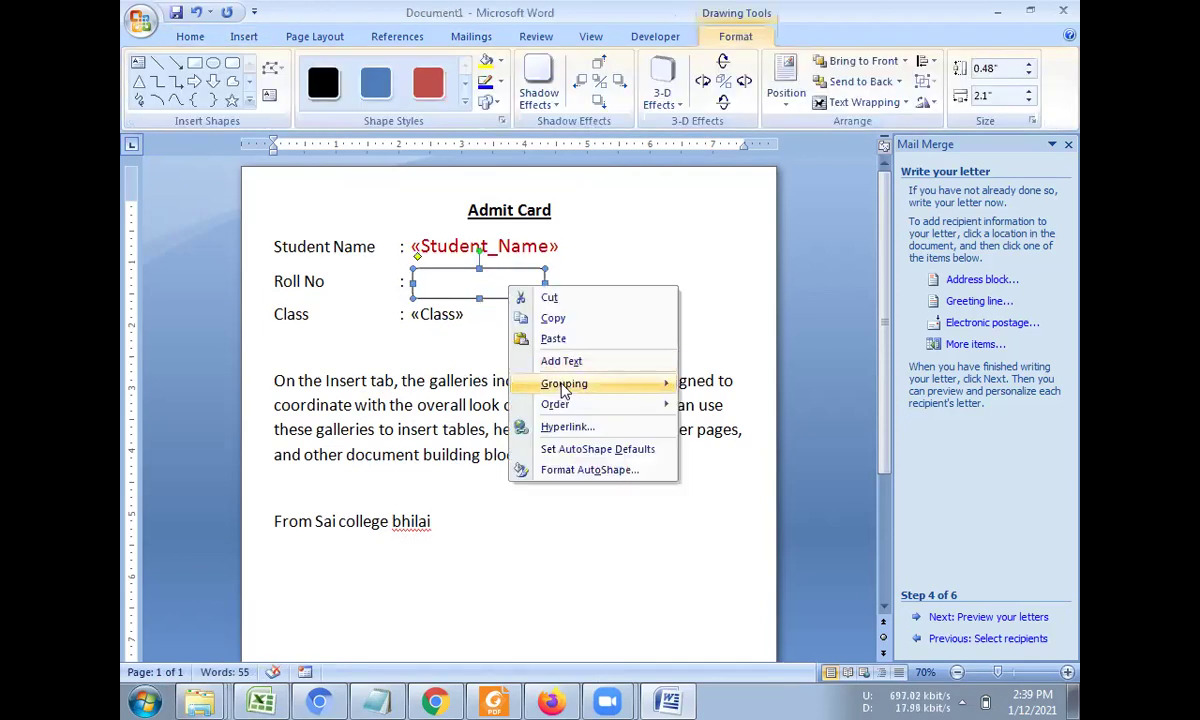
mouse_move(572, 384)
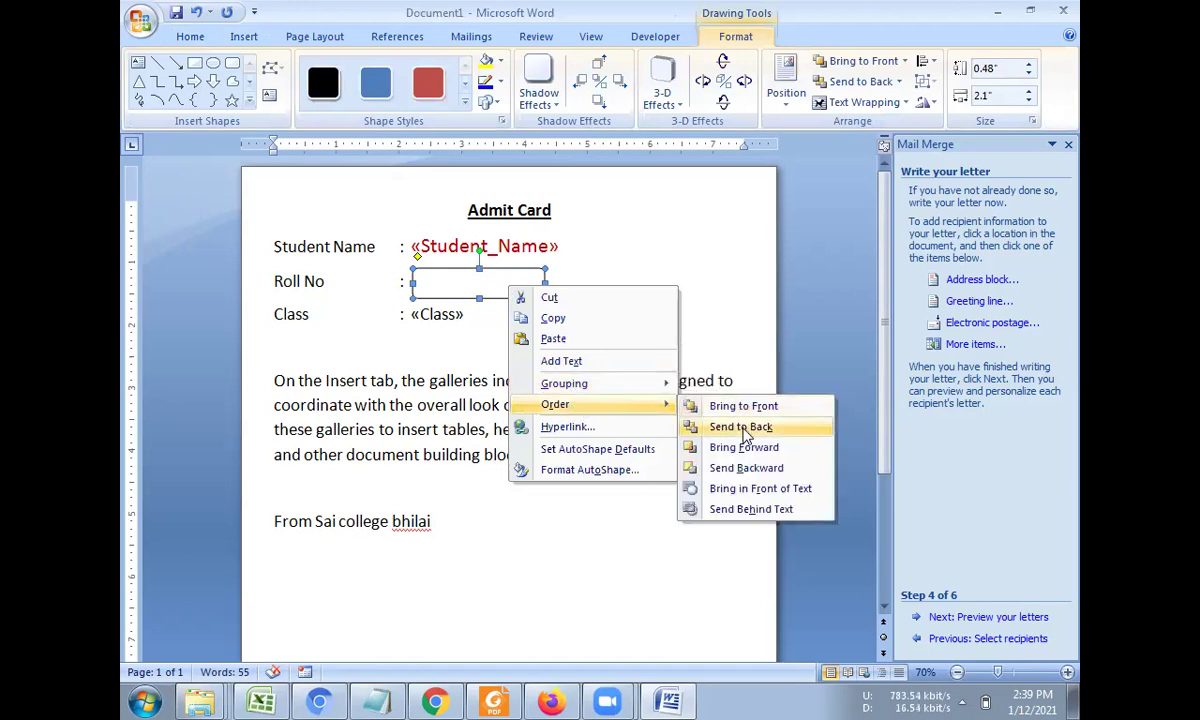
click(744, 428)
drag(528, 287, 660, 285)
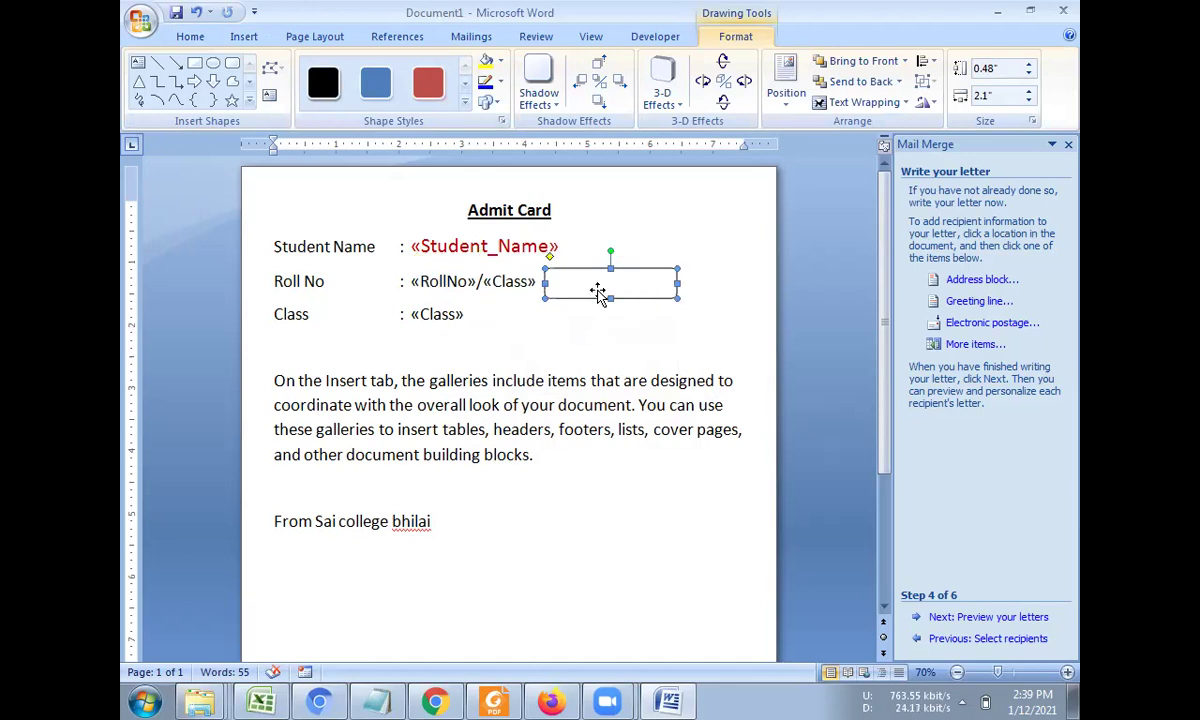
right_click(586, 282)
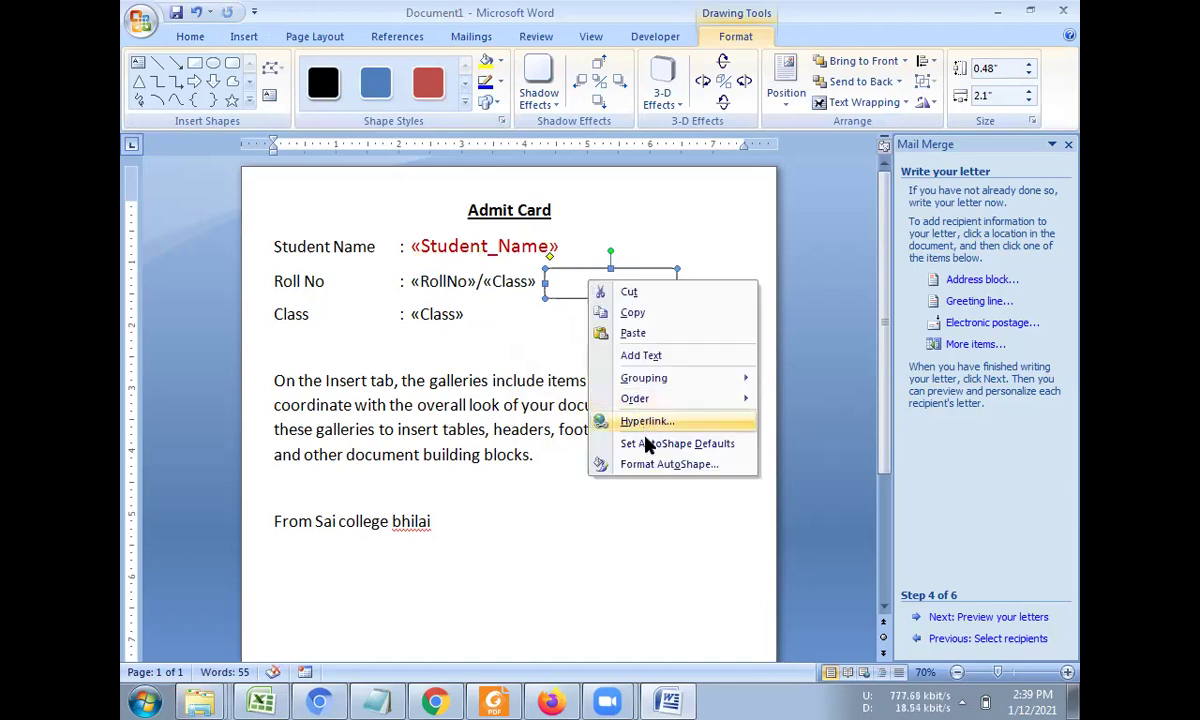
mouse_move(700, 400)
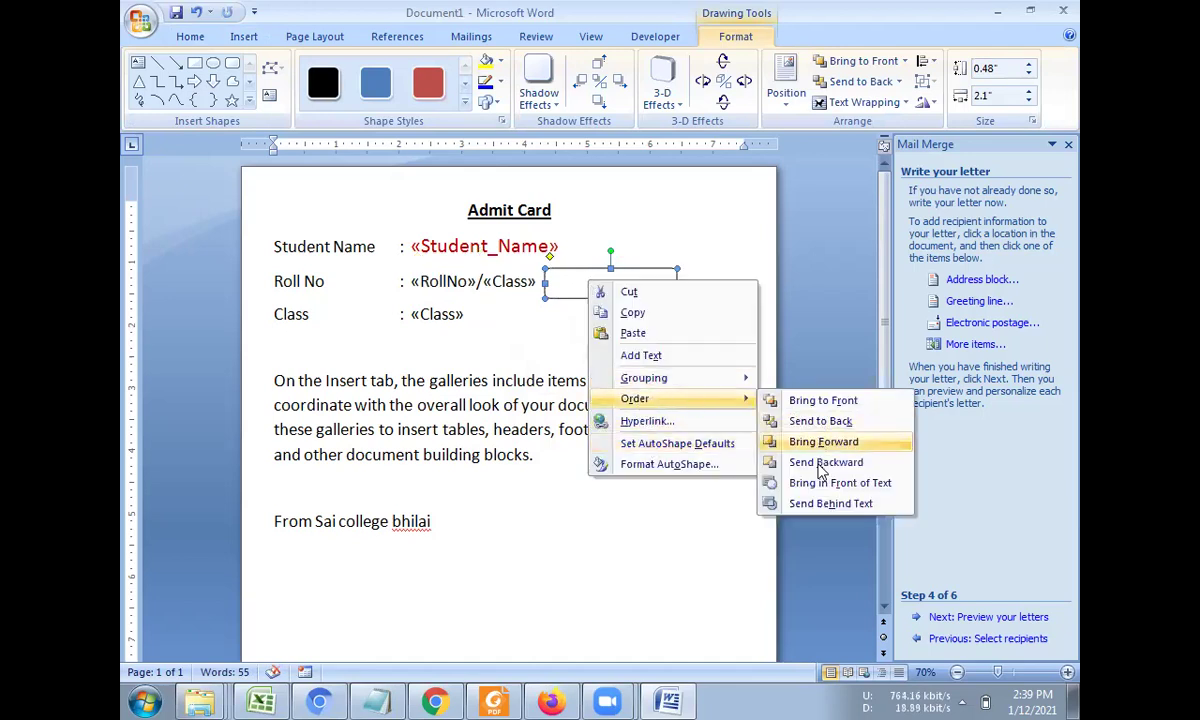
click(822, 465)
mouse_move(603, 289)
mouse_down()
mouse_move(510, 290)
mouse_move(662, 290)
mouse_up()
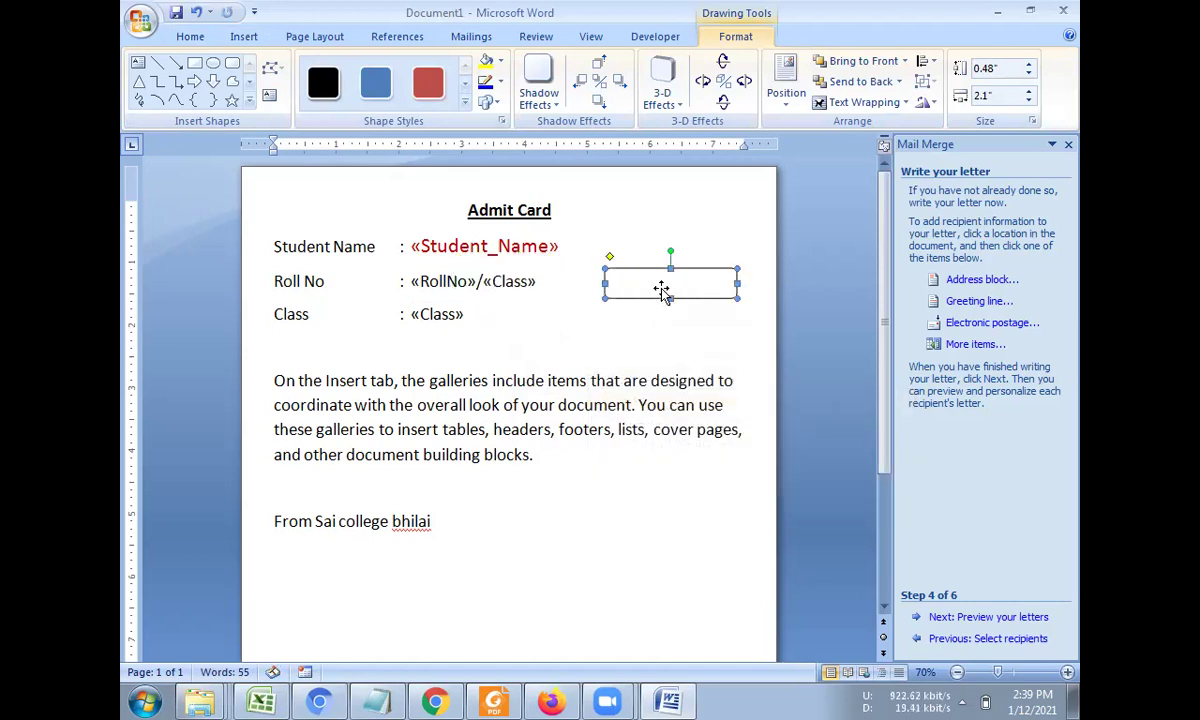
key(Delete)
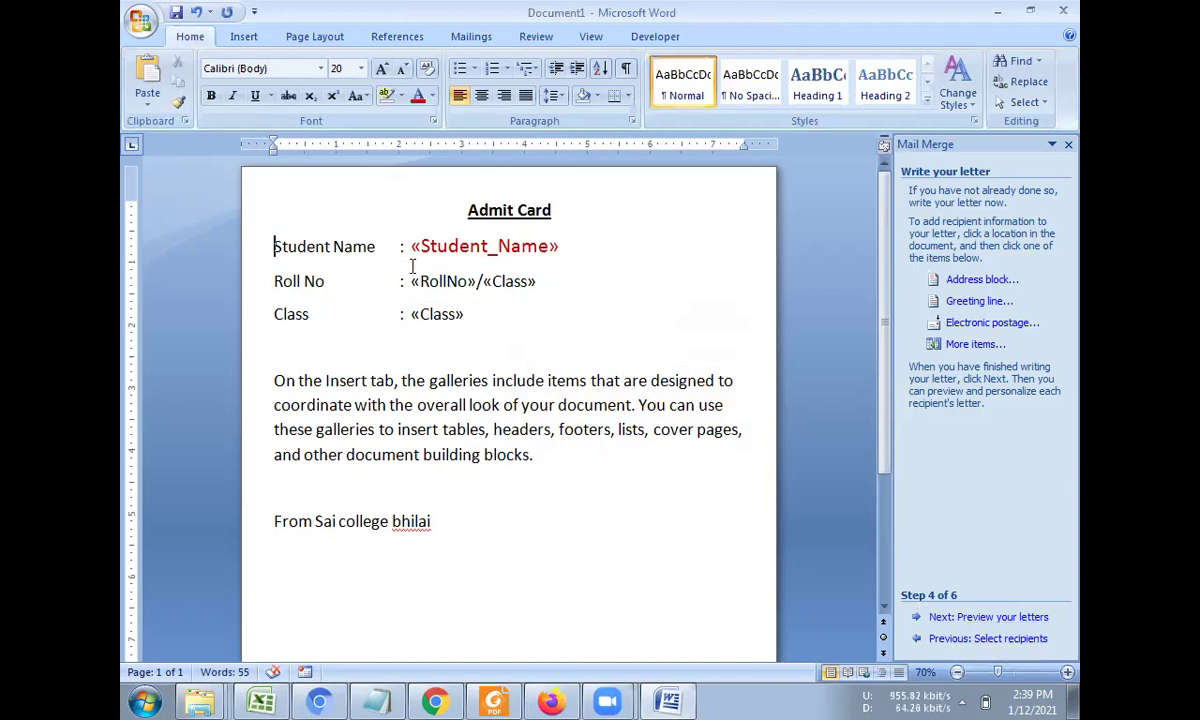
- Preview the merged admit cards, then advance to Complete the merge
click(970, 617)
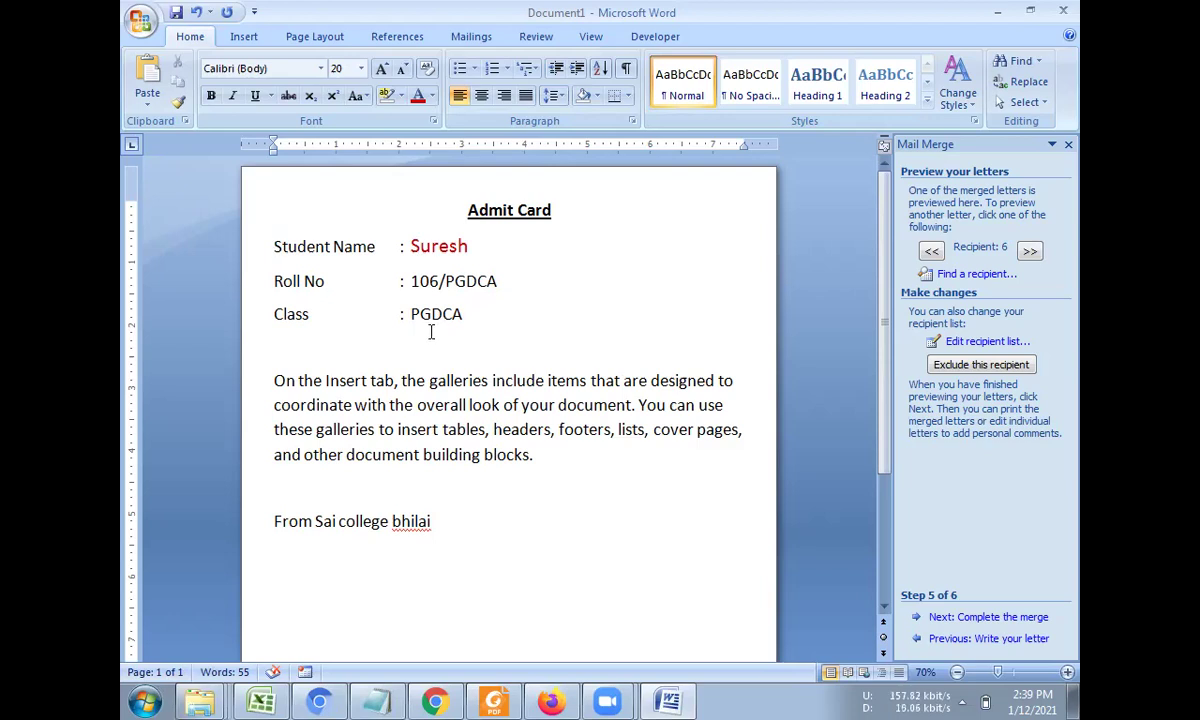
click(959, 619)
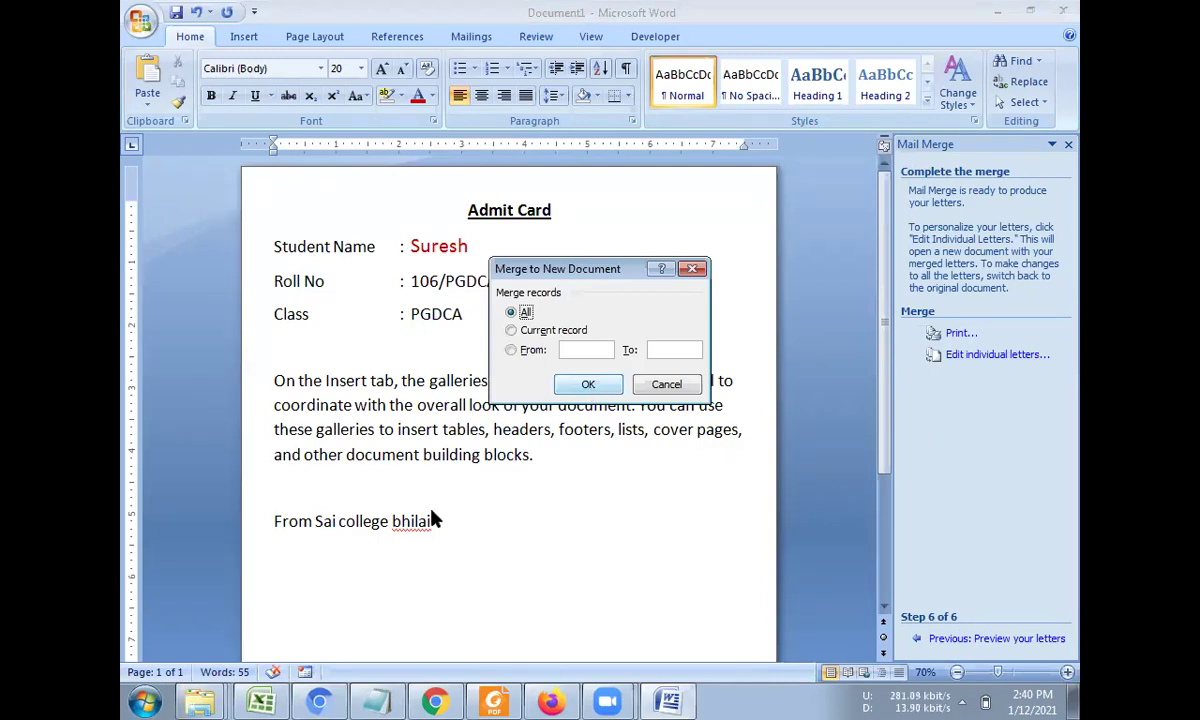
- Merge all records into the new 9-page Letters1 document and review it
click(580, 390)
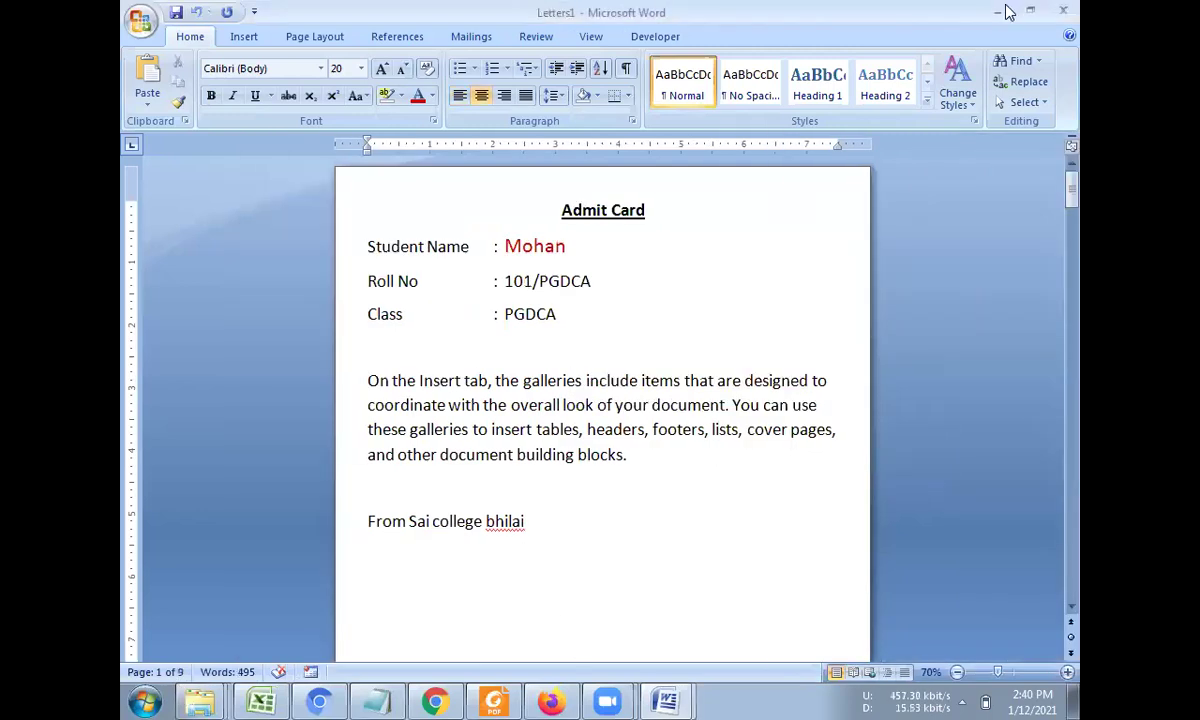
click(997, 11)
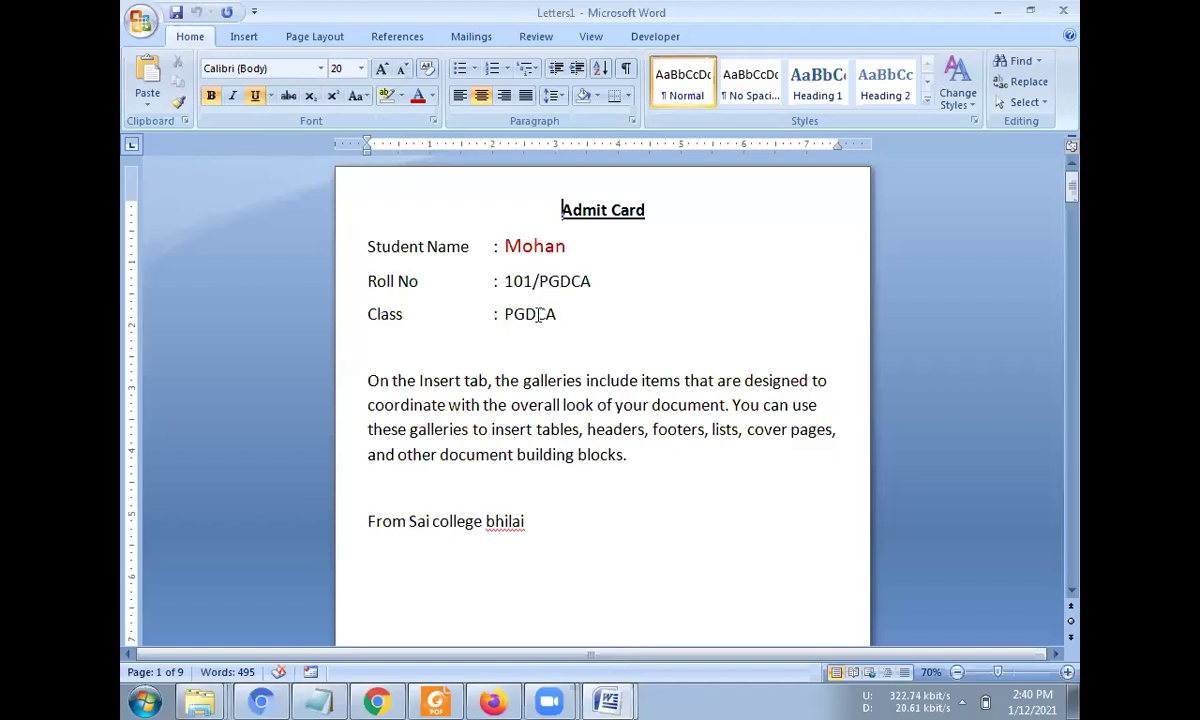
click(452, 412)
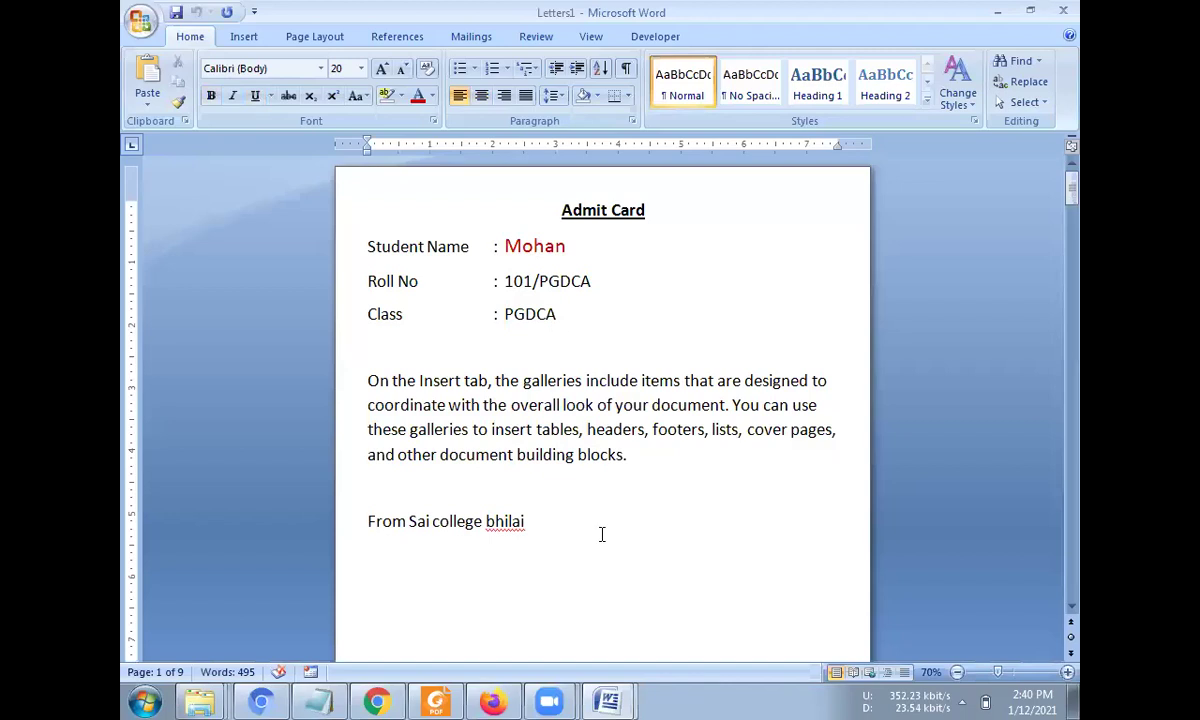